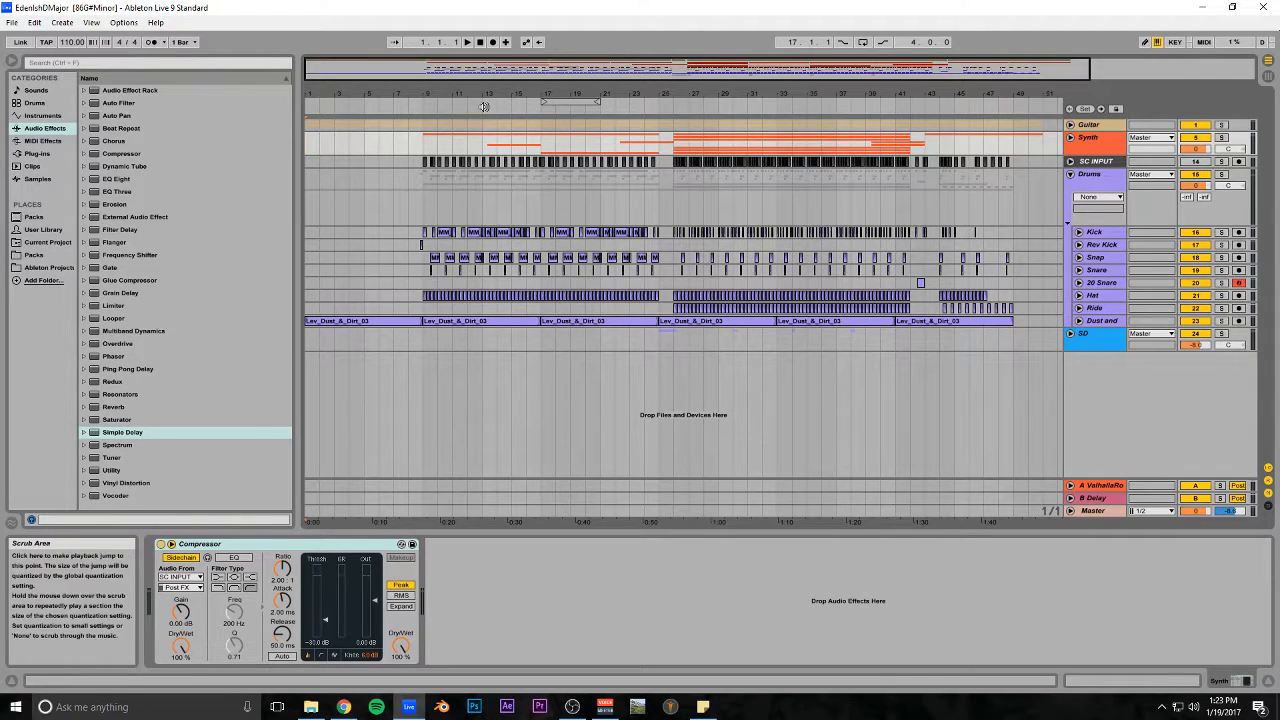
Show the whole arrangement with the Drums group folded and the Guitar group unfolded
double_click(581, 66)
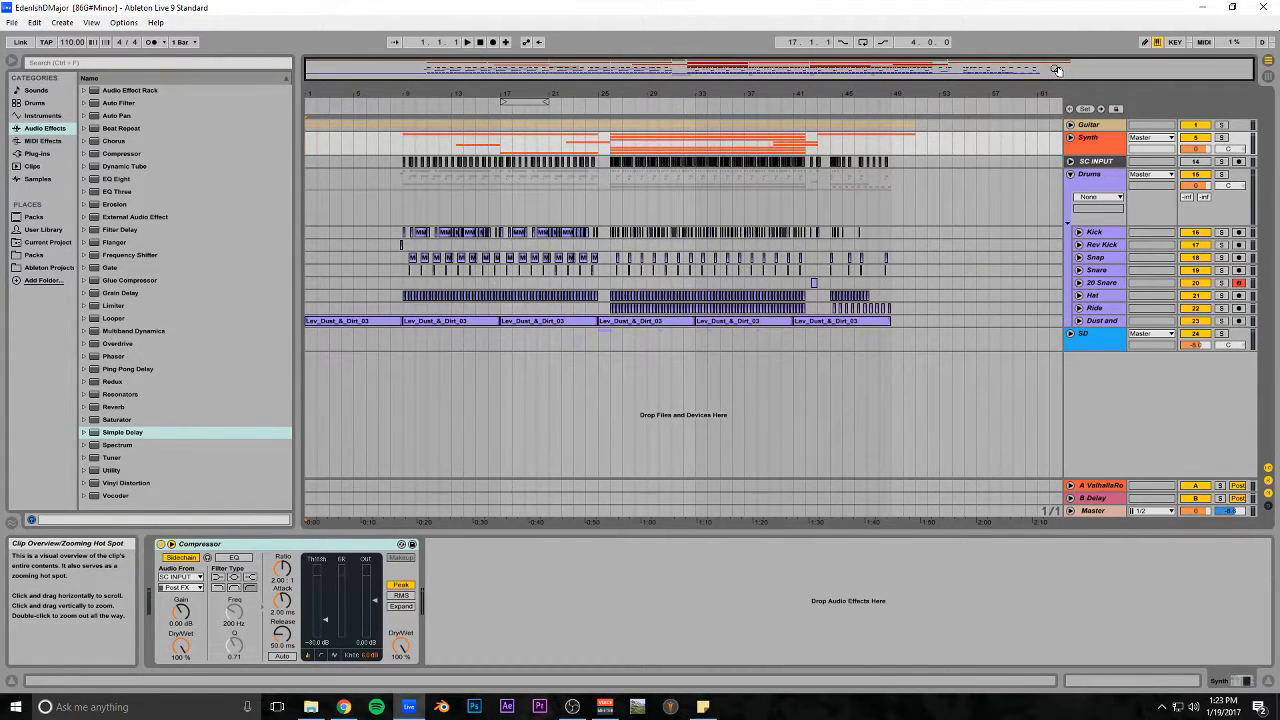
drag(1250, 70, 1075, 68)
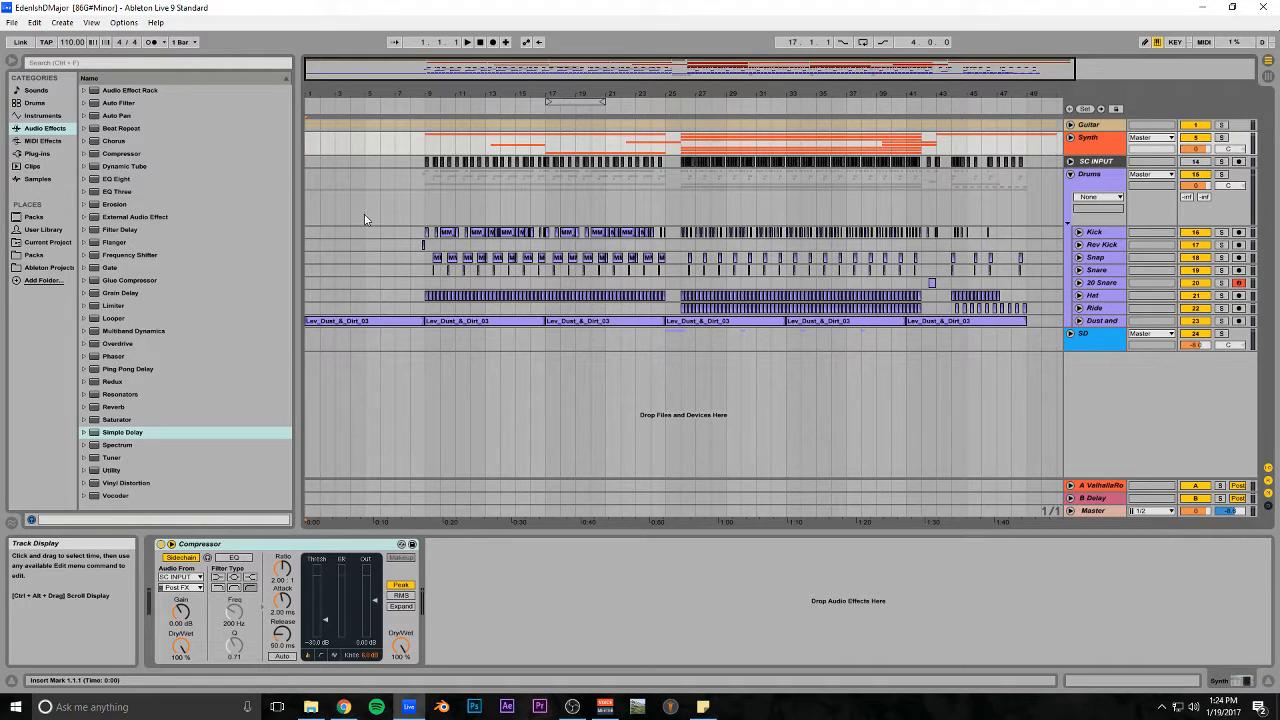
drag(620, 69, 618, 48)
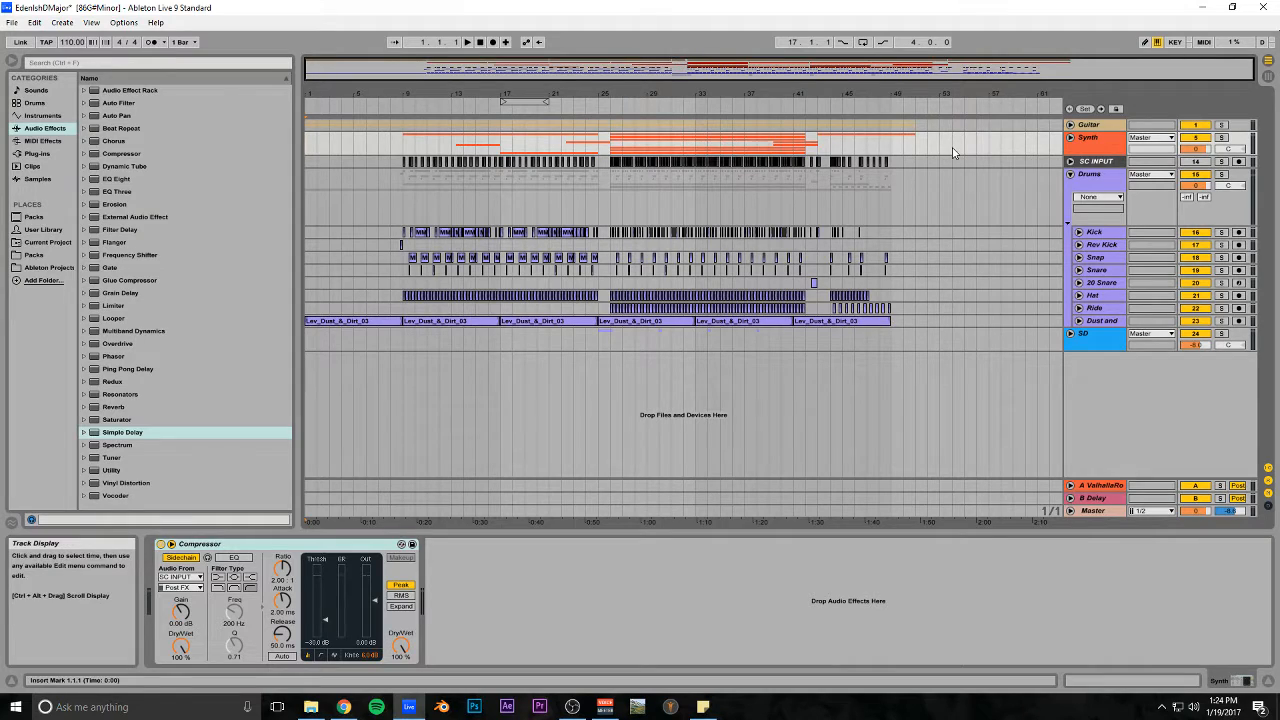
click(1070, 174)
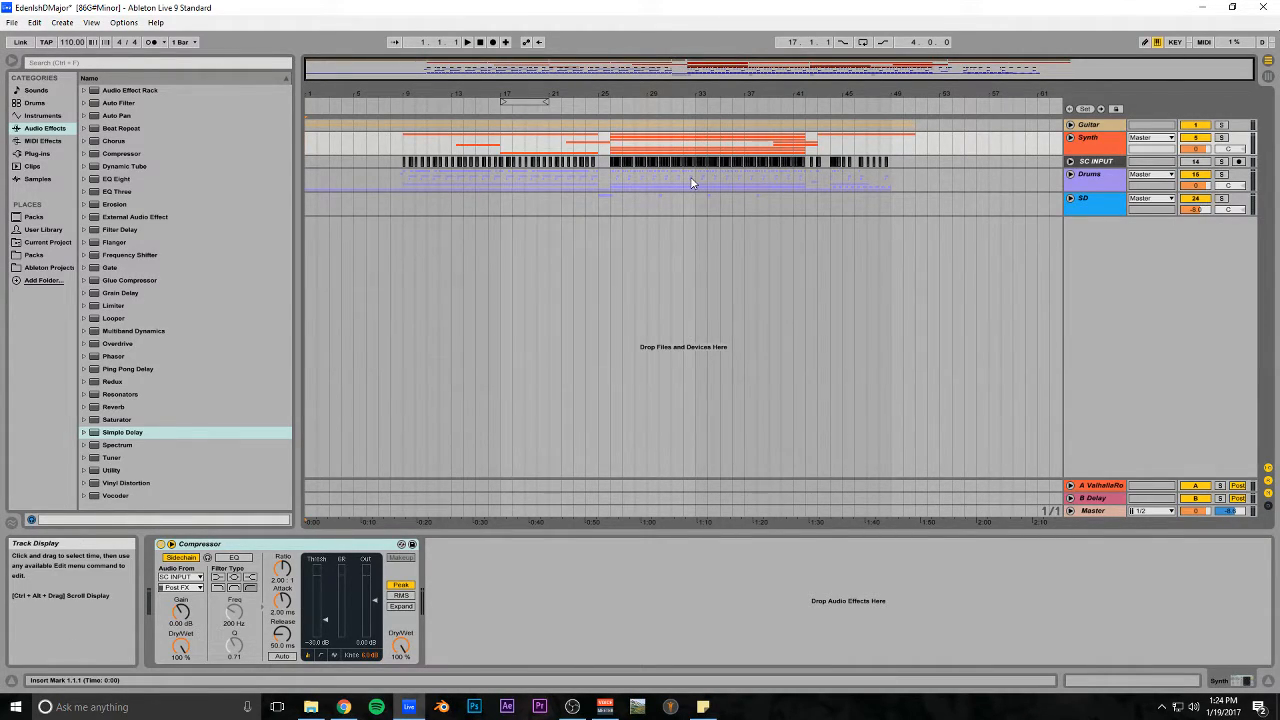
click(1070, 125)
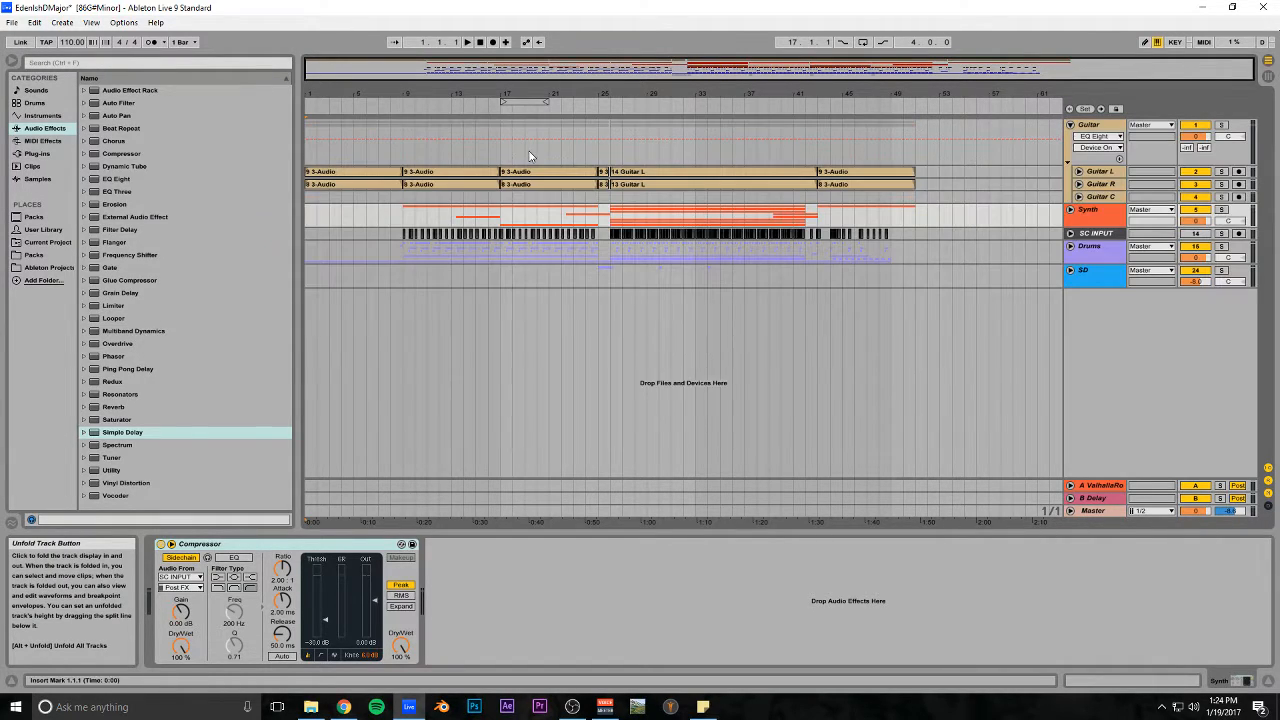
Play the guitar intro, show the Guitar L track's devices and open its BIAS FX_x64 plugin
key(space)
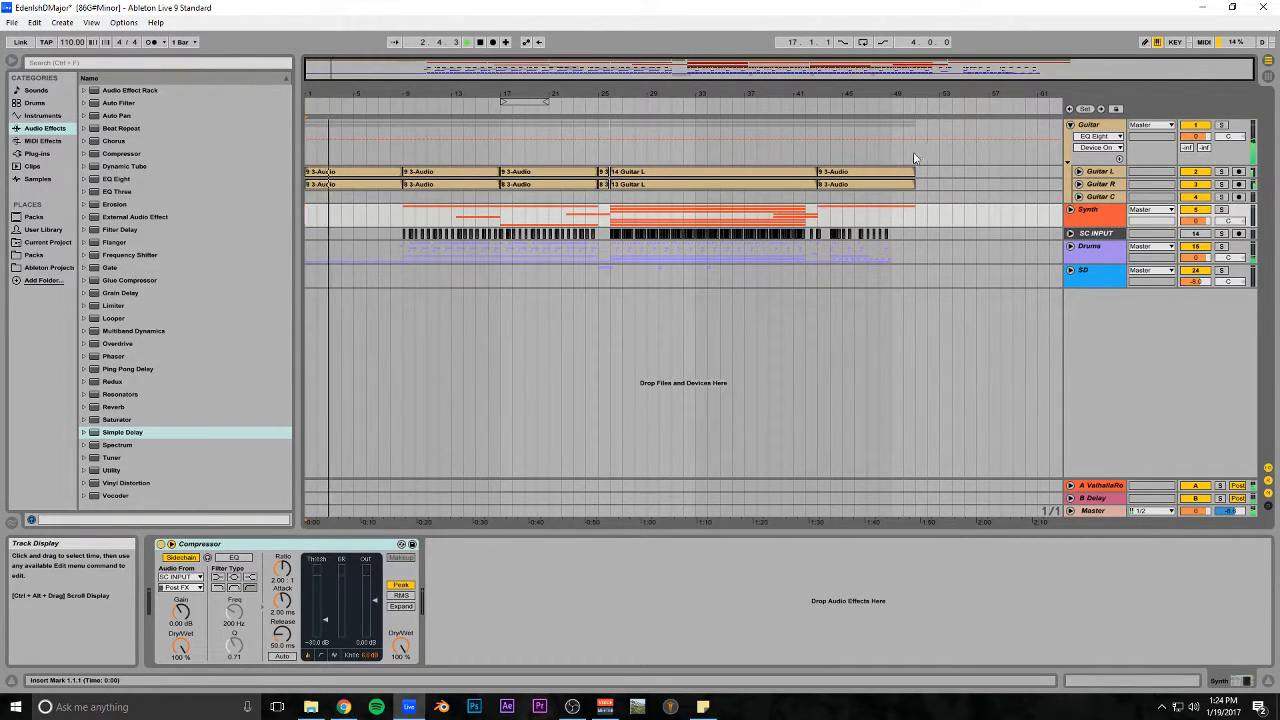
click(1098, 173)
click(194, 553)
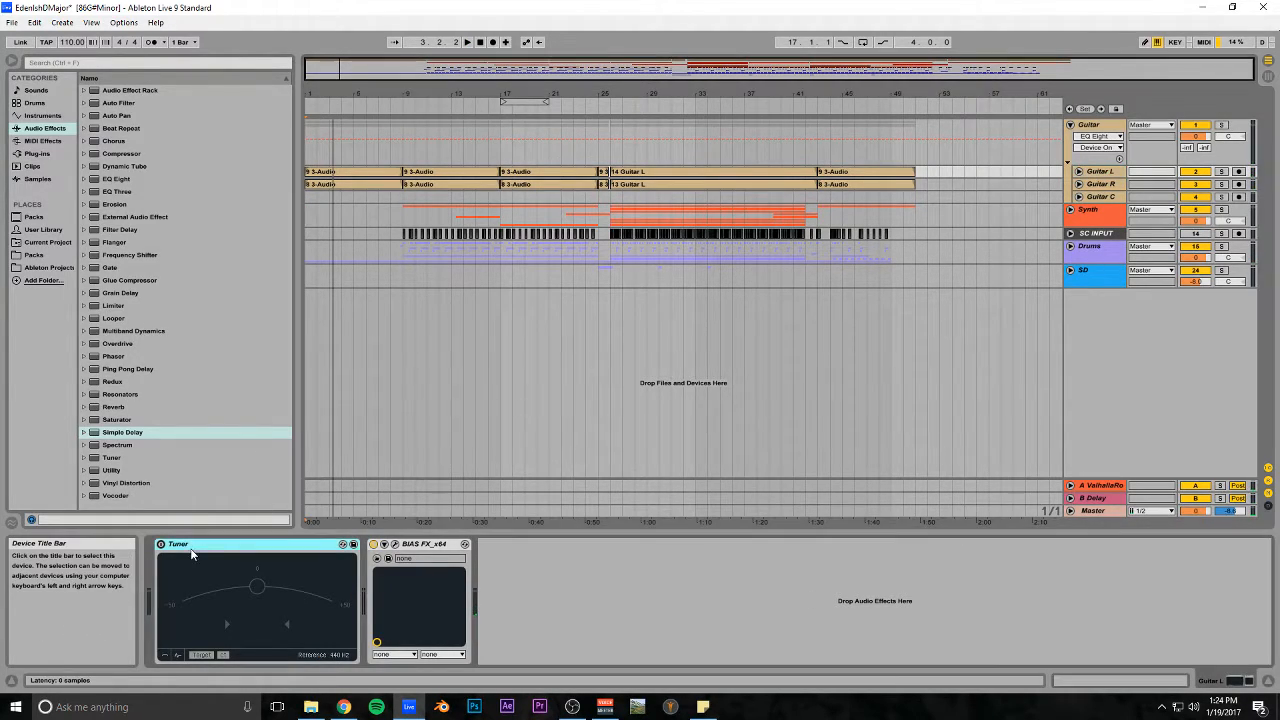
click(395, 544)
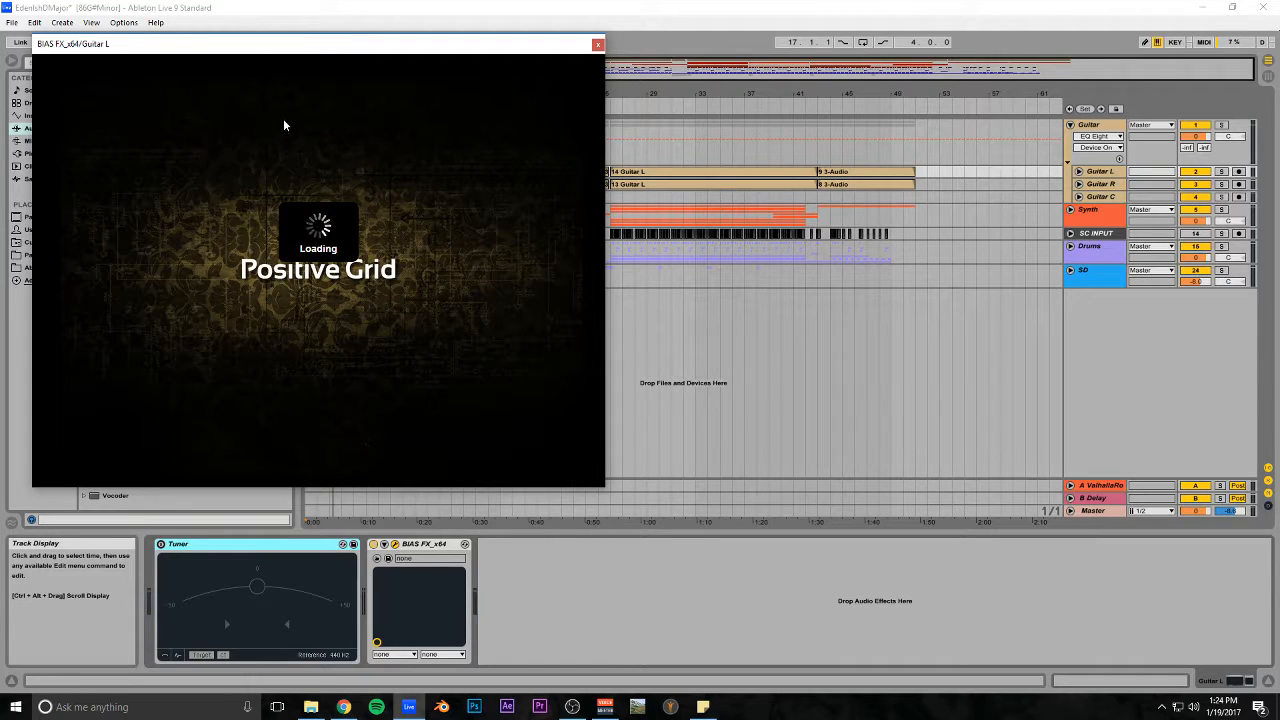
Examine the full pedal and amp chain in the BIAS FX preset, and close the plugin window
drag(280, 46, 606, 78)
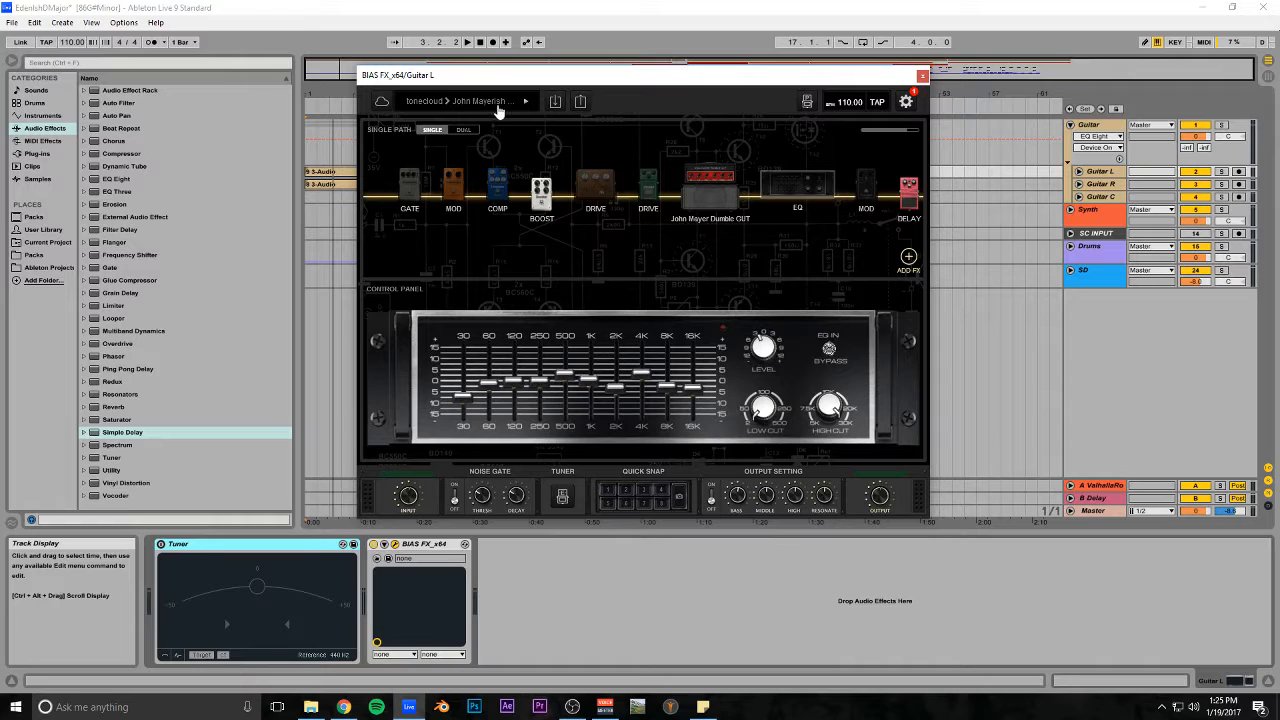
drag(748, 76, 744, 130)
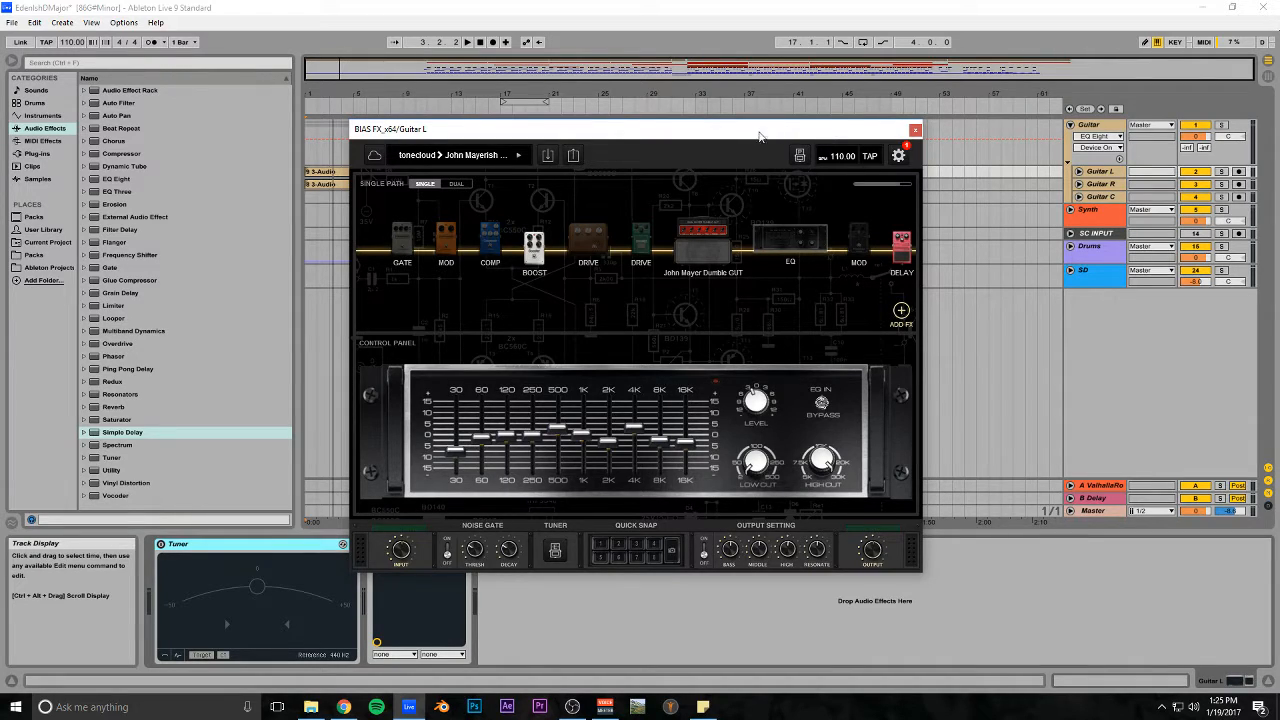
drag(759, 207, 555, 199)
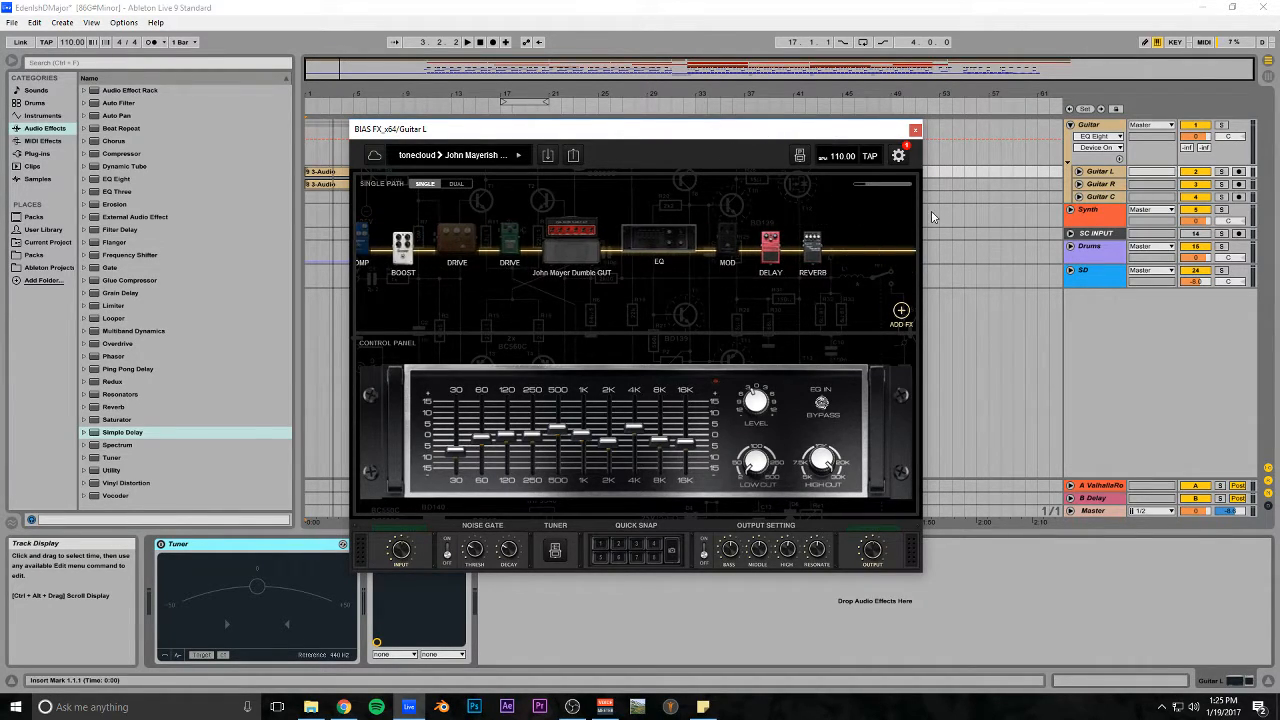
drag(699, 211, 917, 209)
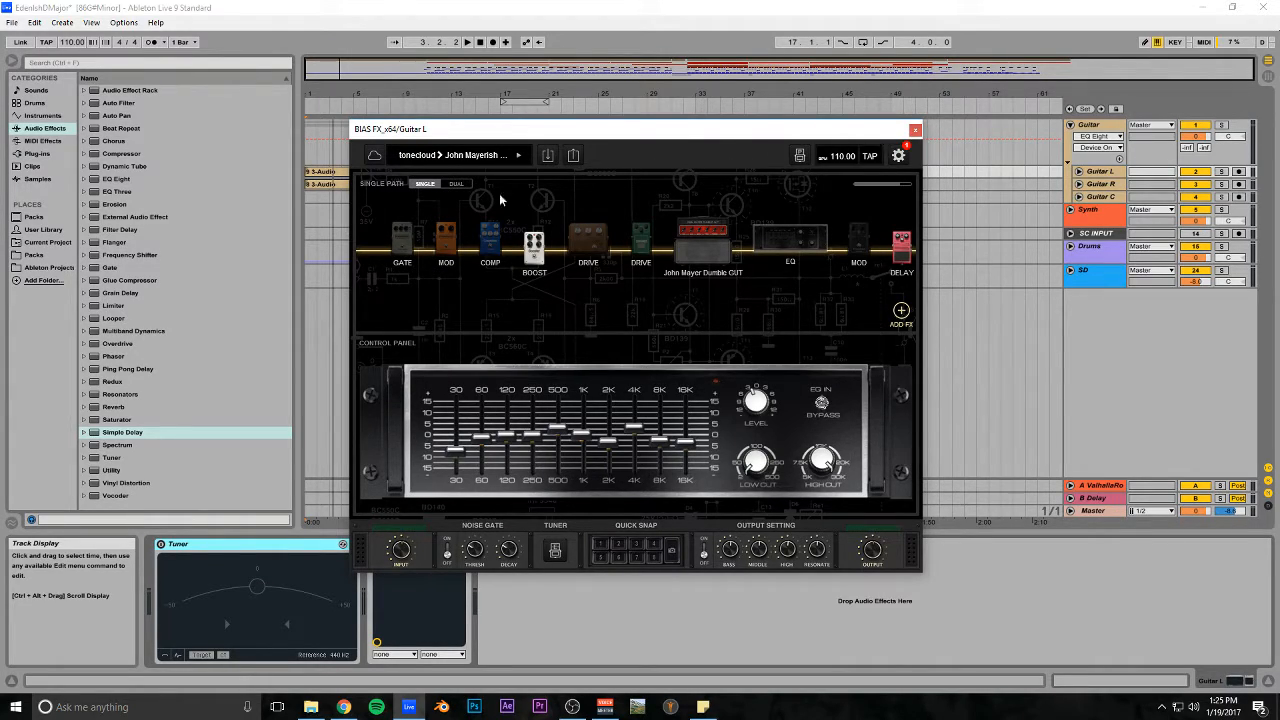
click(915, 130)
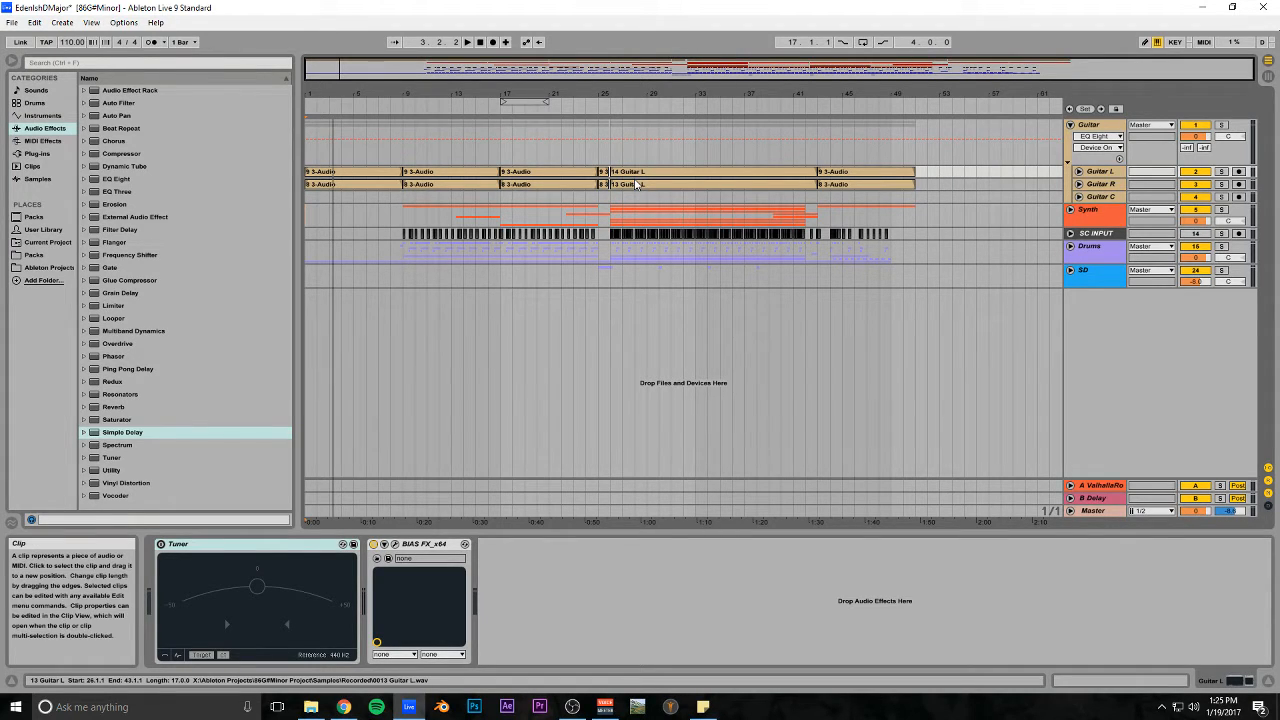
Unfold the Guitar L and Guitar R tracks and show the Guitar group's device chain
drag(643, 72, 596, 131)
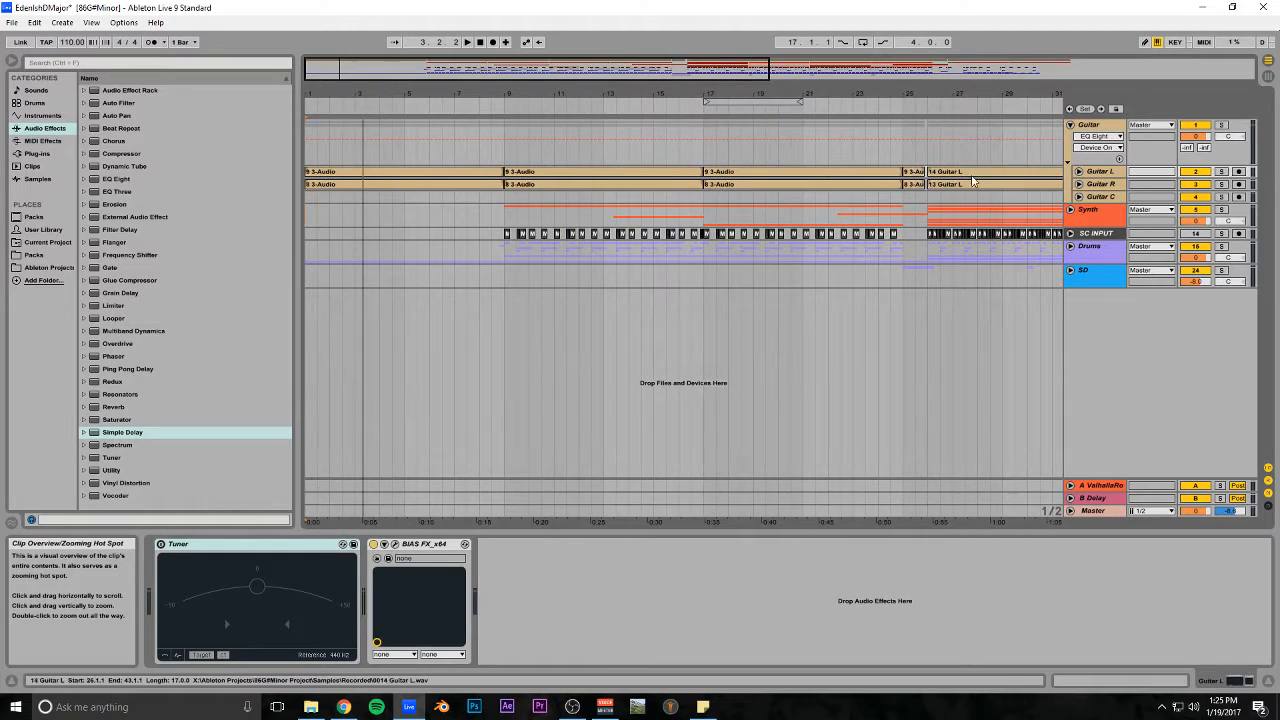
click(1078, 171)
click(1078, 229)
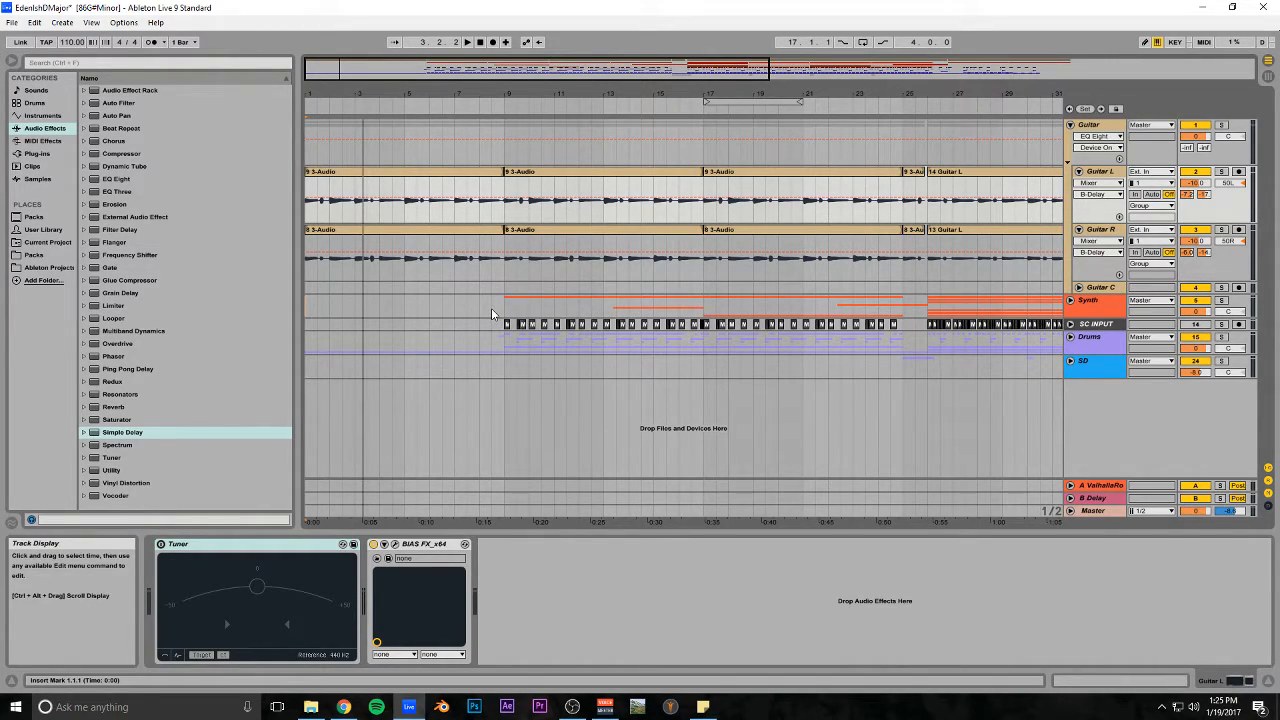
click(1109, 230)
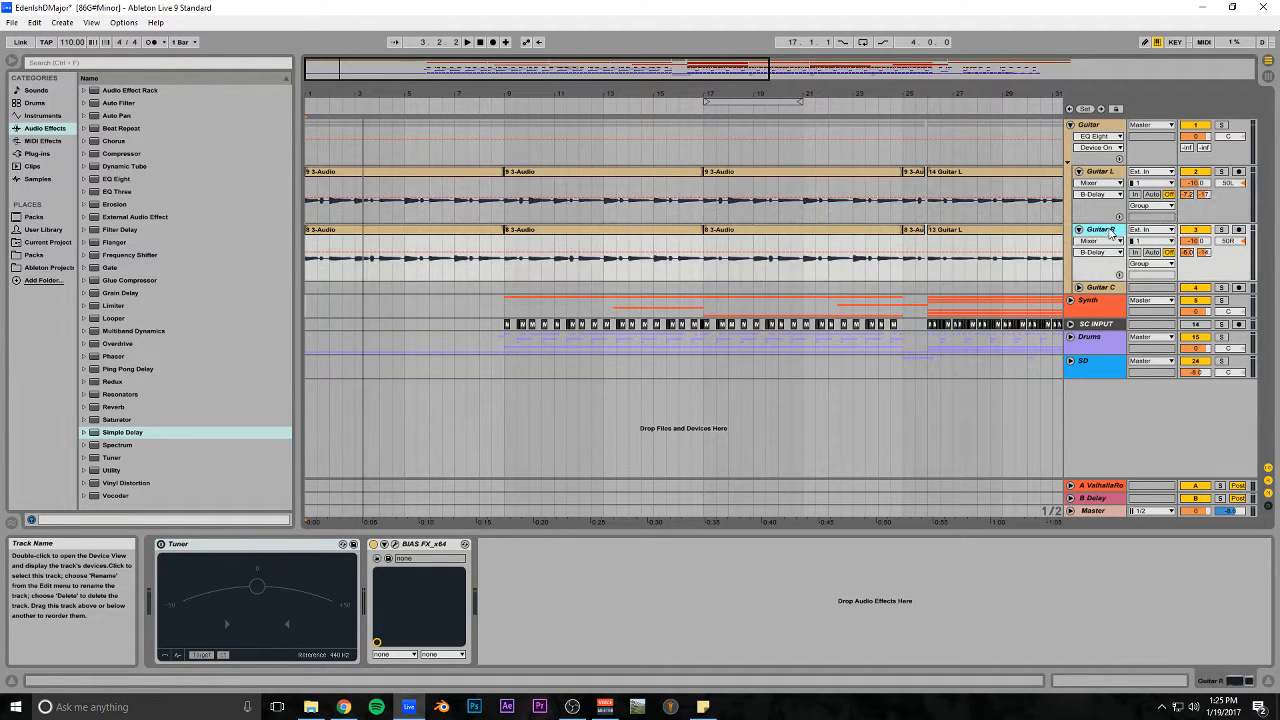
click(1101, 125)
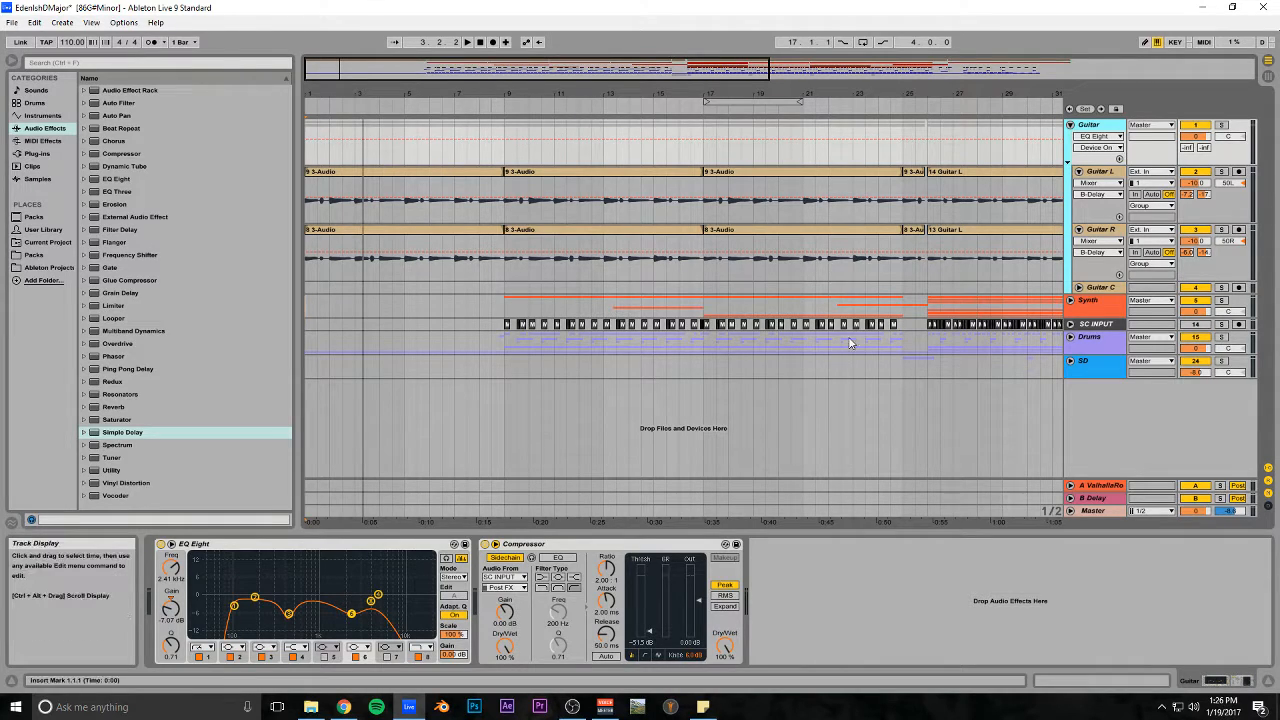
Unfold the Synth group and its Sub track to show the bass notes
click(1070, 300)
scroll(531, 330, down, 1)
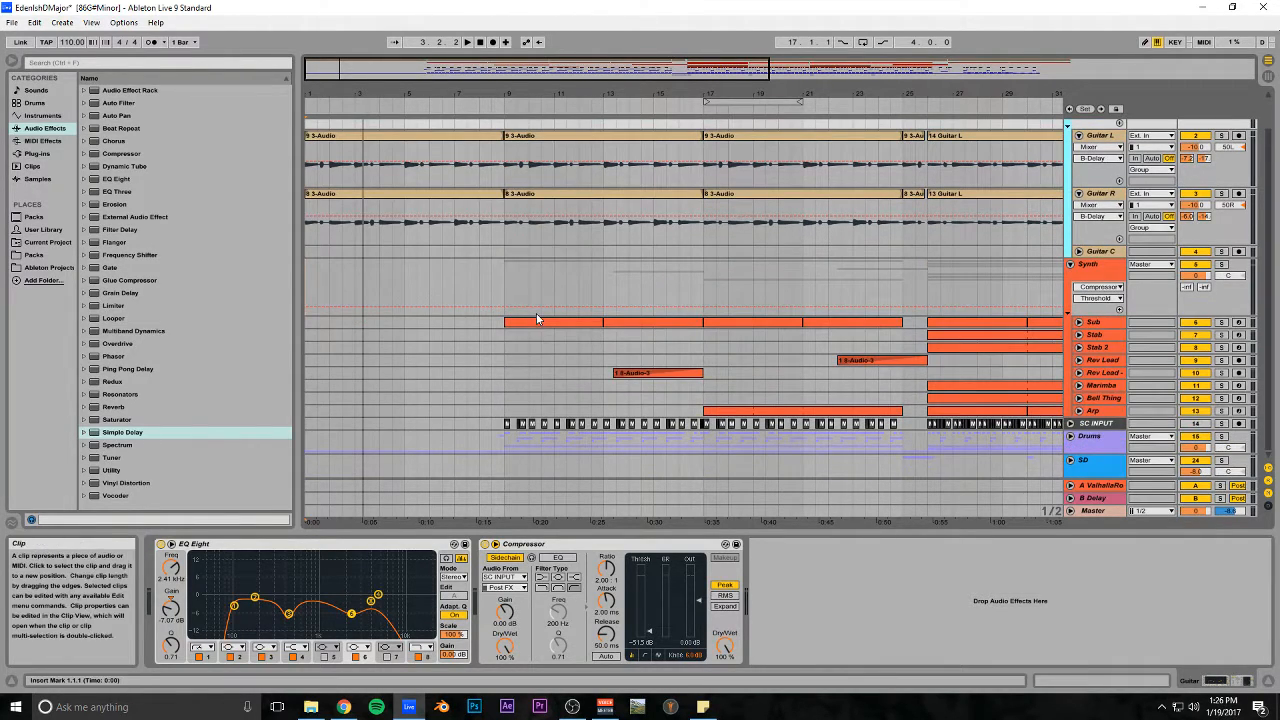
click(481, 323)
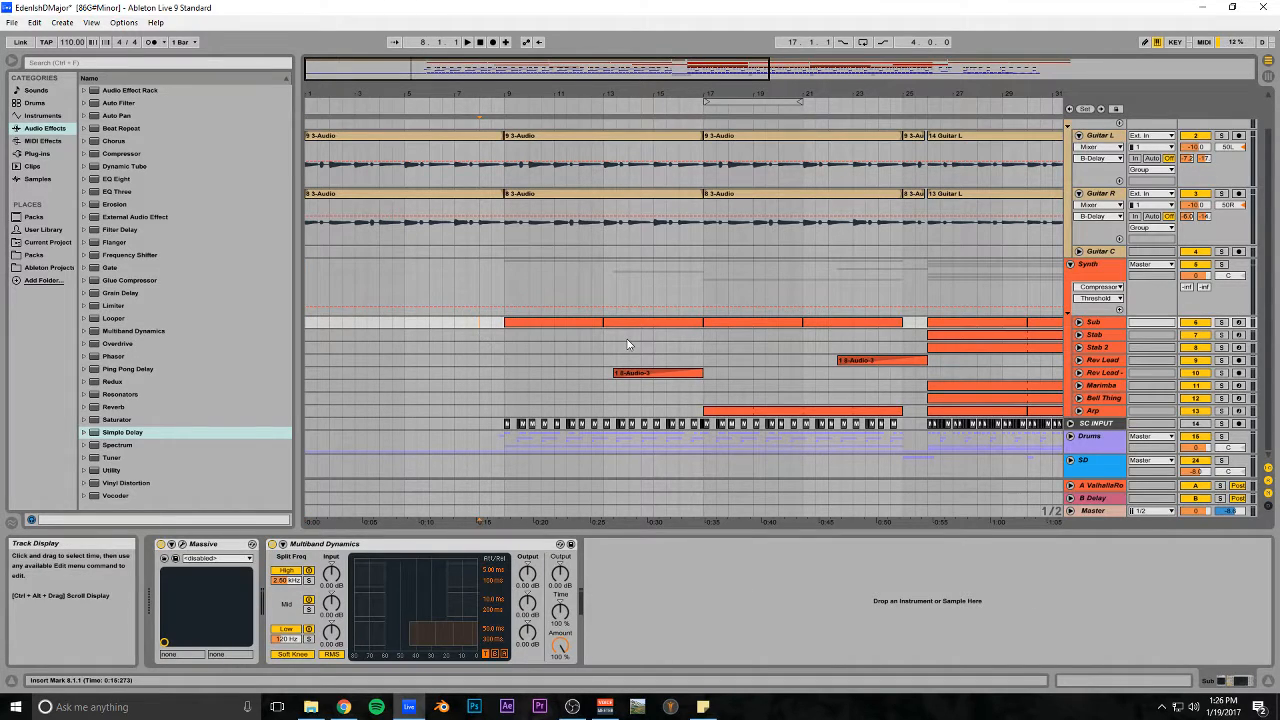
click(1079, 322)
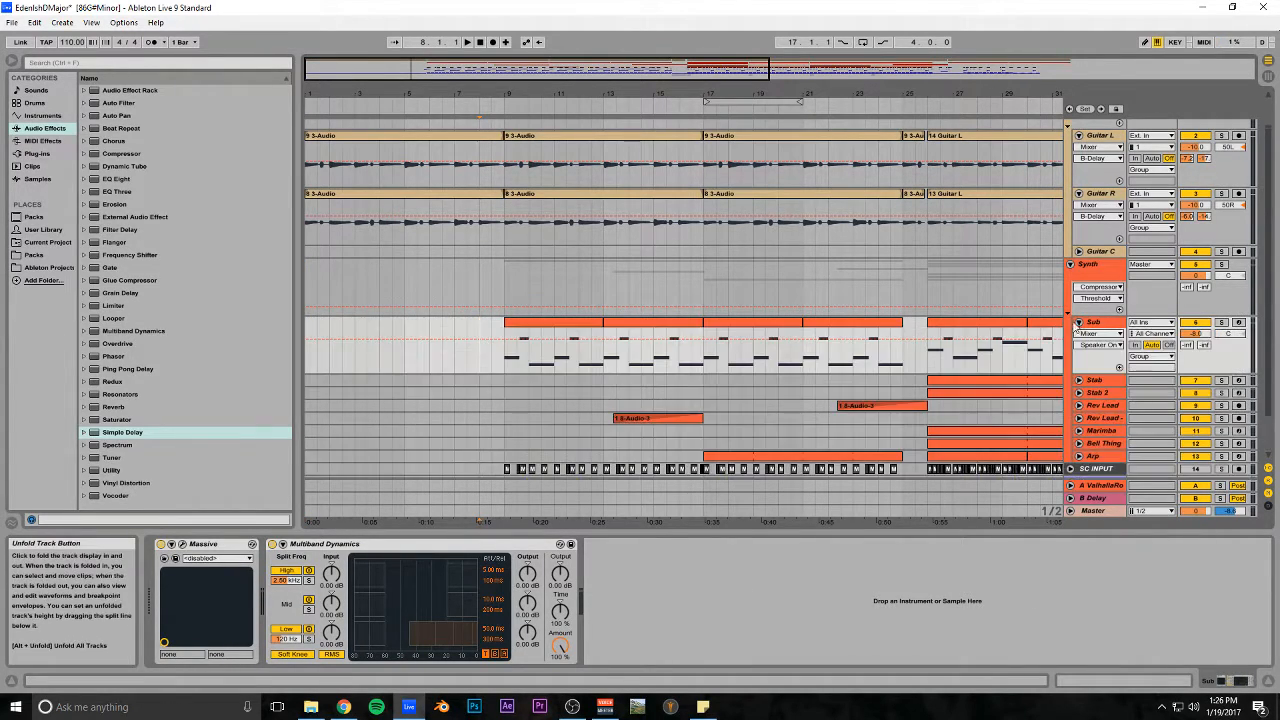
Play the Sub track soloed from bar 9 and inspect its Massive synth settings
scroll(921, 336, down, 1)
key(space)
click(506, 315)
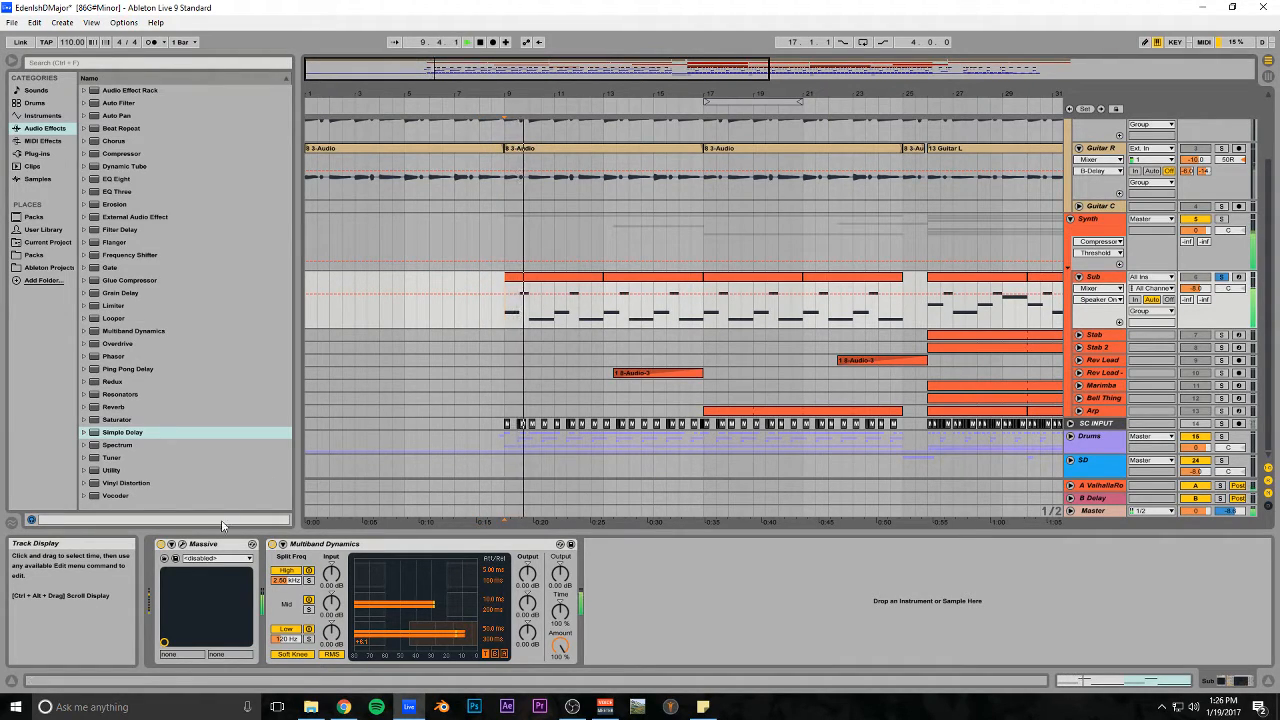
click(183, 545)
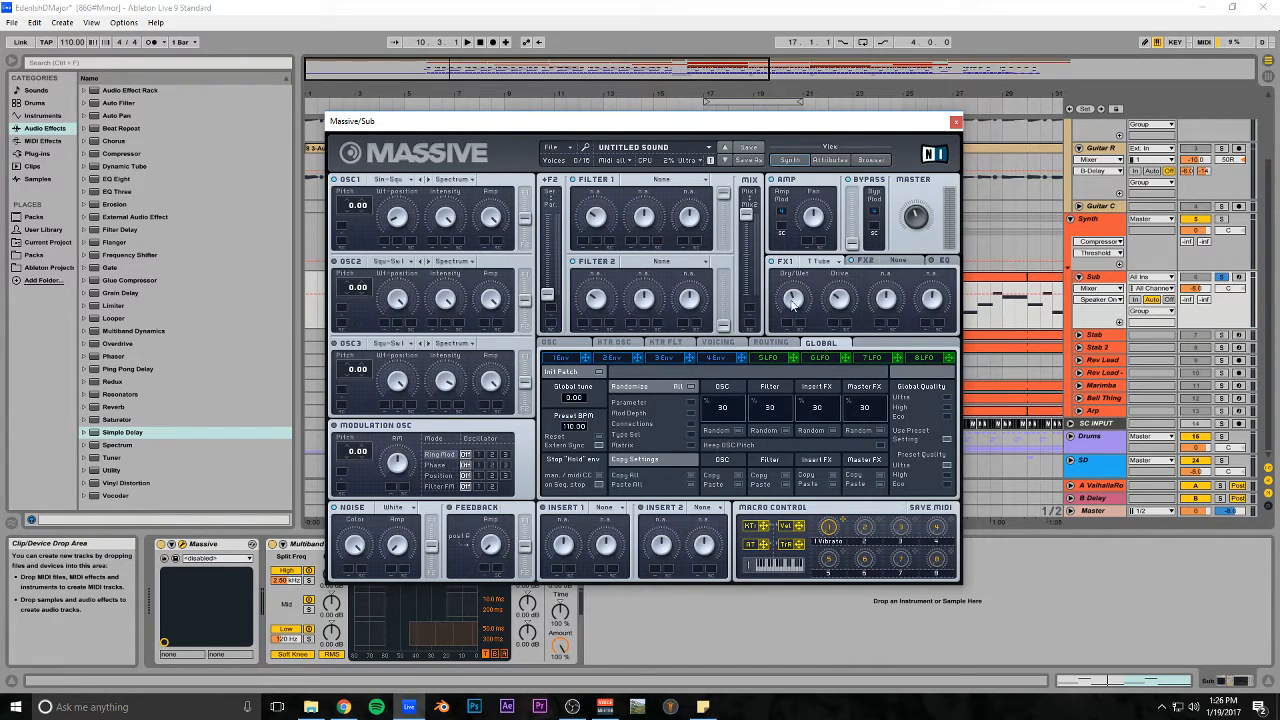
click(955, 122)
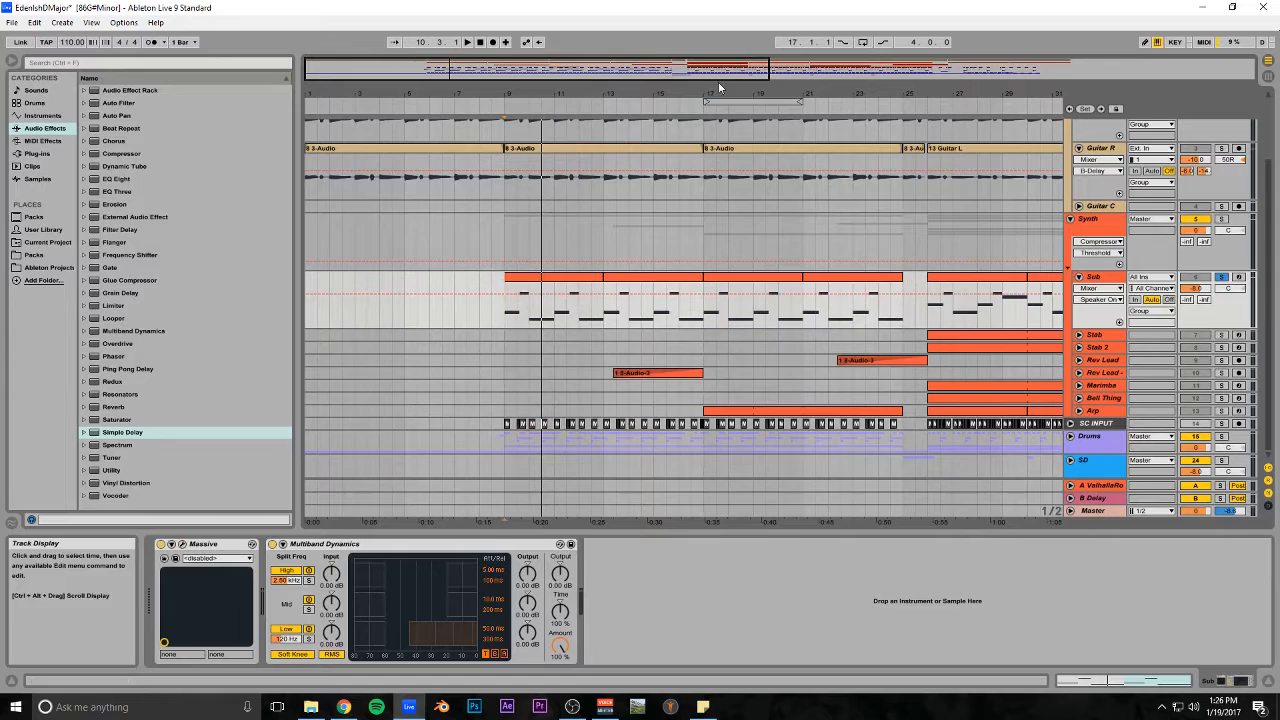
Unfold both Rev Lead tracks in the Synth group
drag(720, 90, 720, 86)
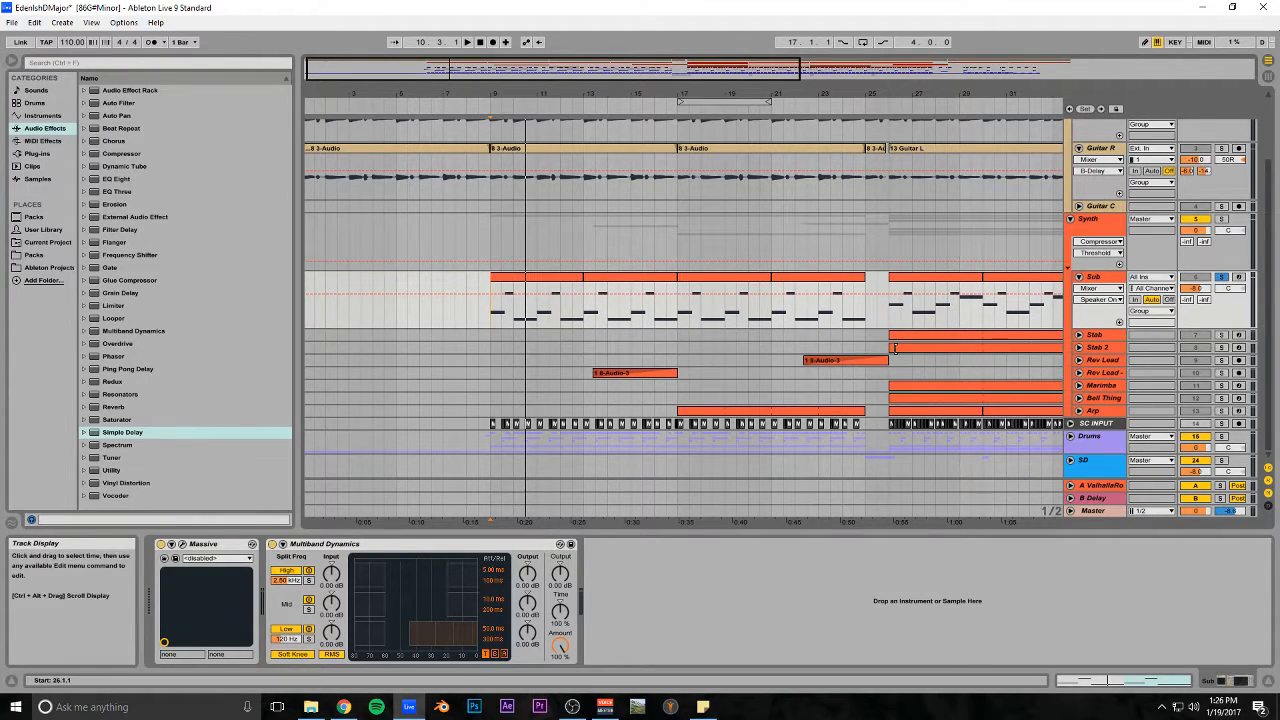
click(1078, 369)
click(1078, 360)
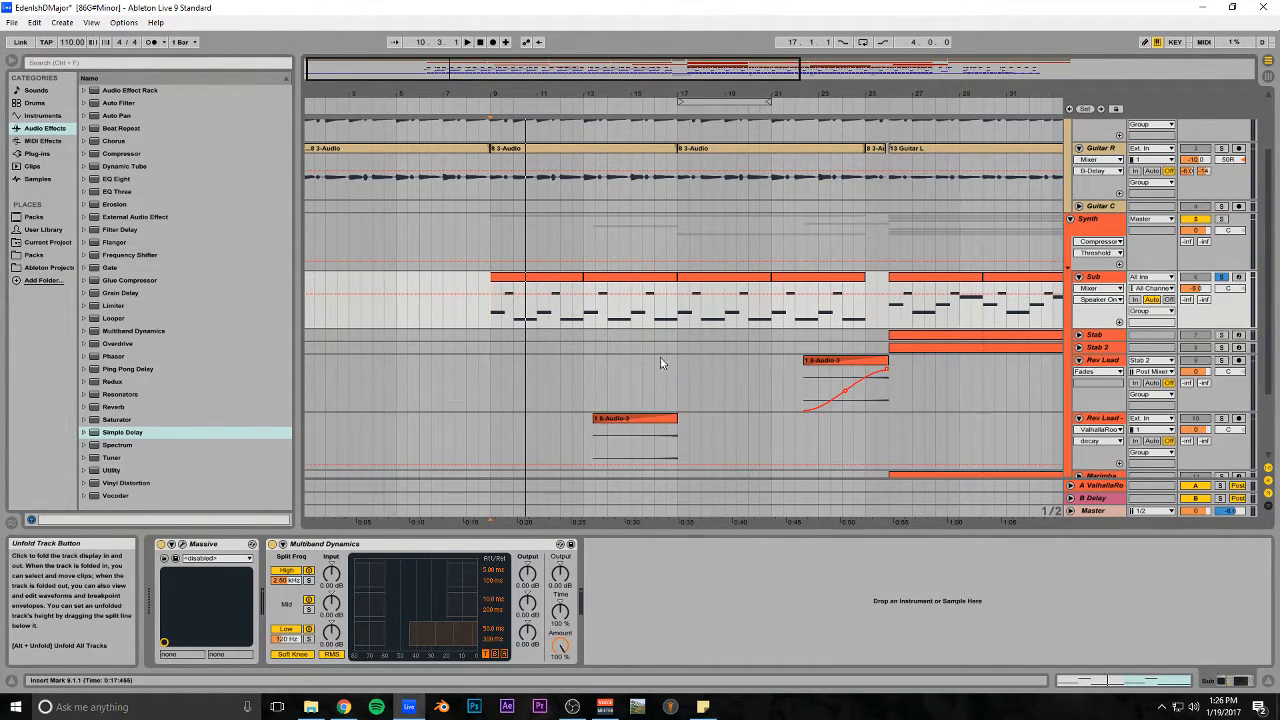
Solo the lower Rev Lead track and play the end of its first clip from bar 16.3
click(664, 385)
scroll(962, 410, down, 1)
scroll(962, 410, down, 1)
click(1221, 380)
key(space)
drag(996, 94, 697, 45)
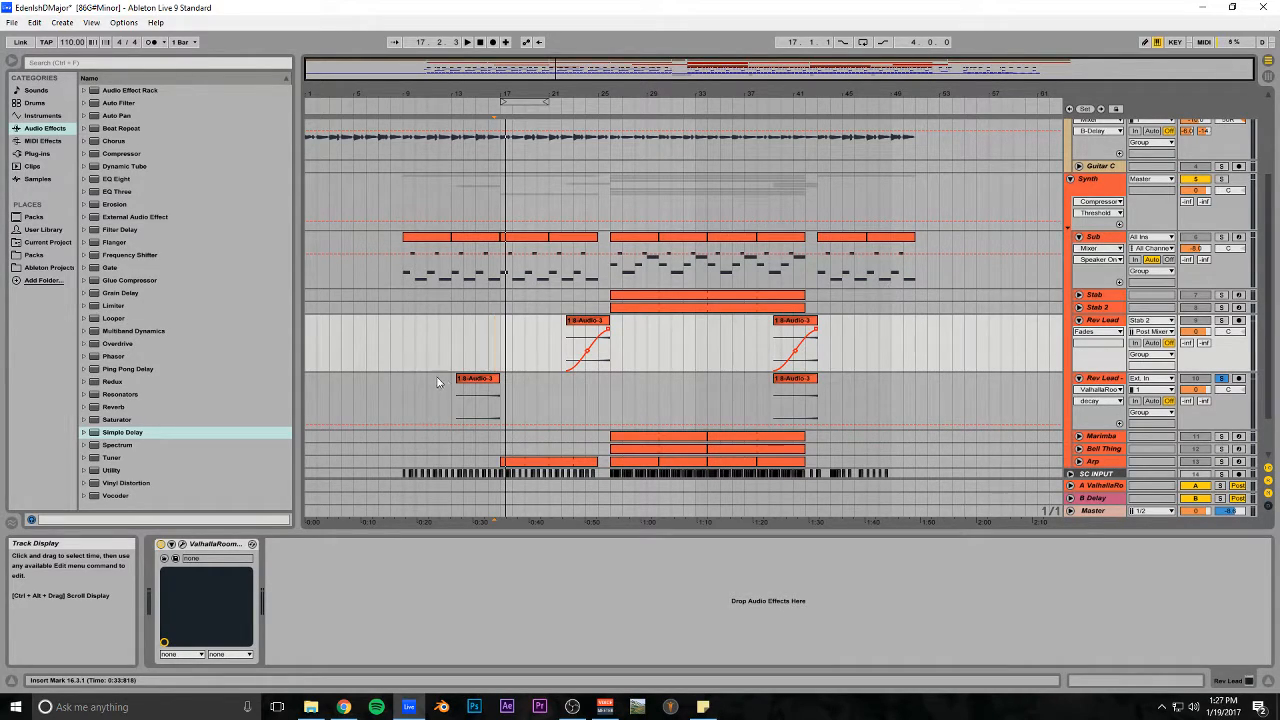
key(space)
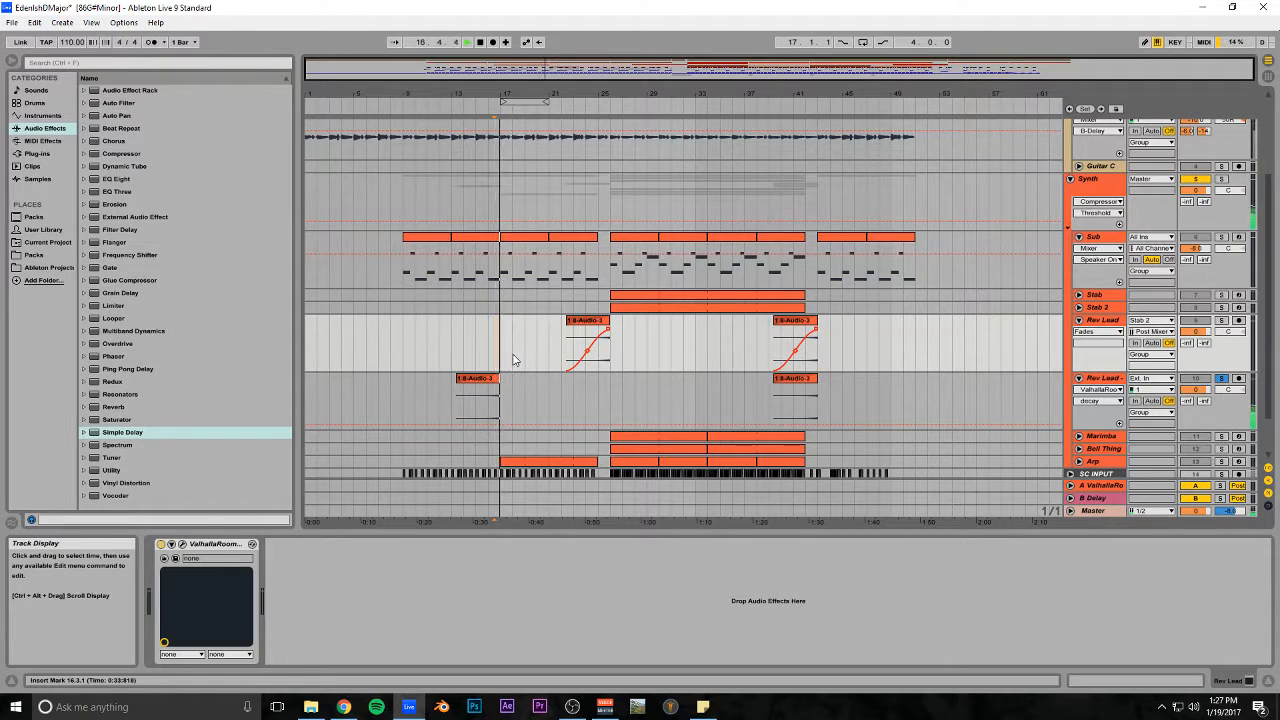
scroll(525, 360, down, 1)
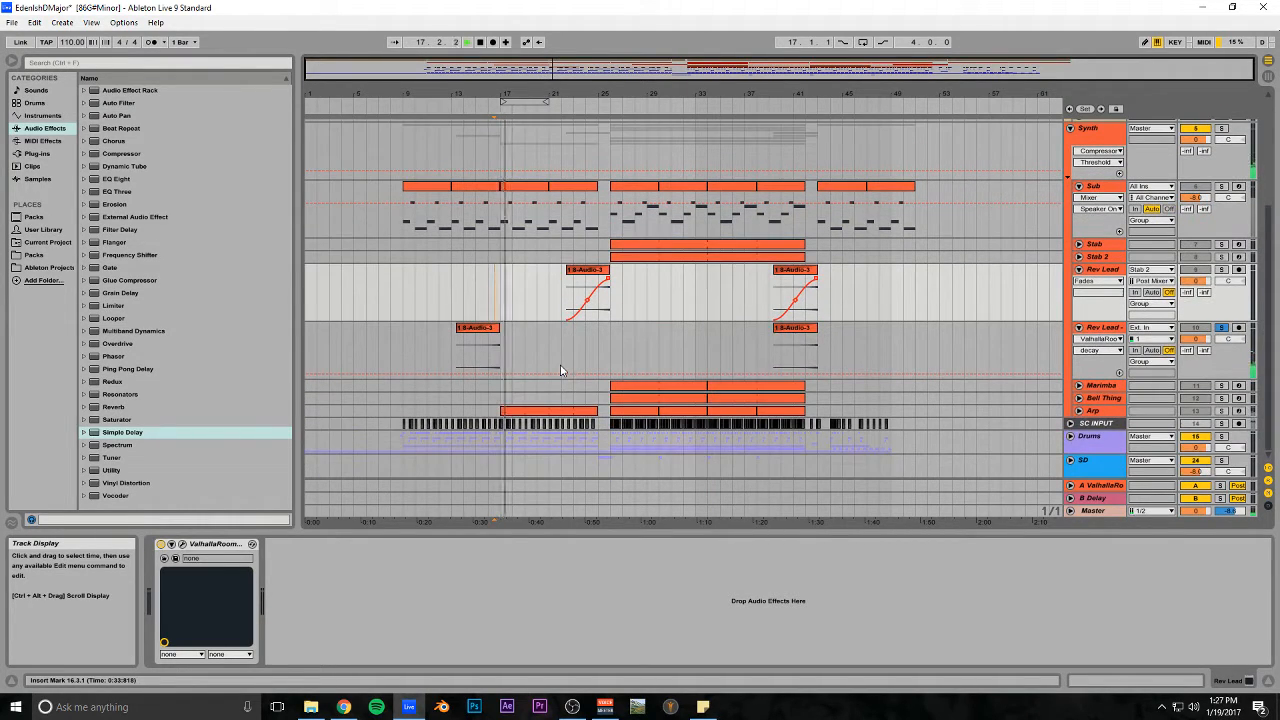
Solo the upper Rev Lead track and play its first clip from bar 25
click(598, 318)
key(space)
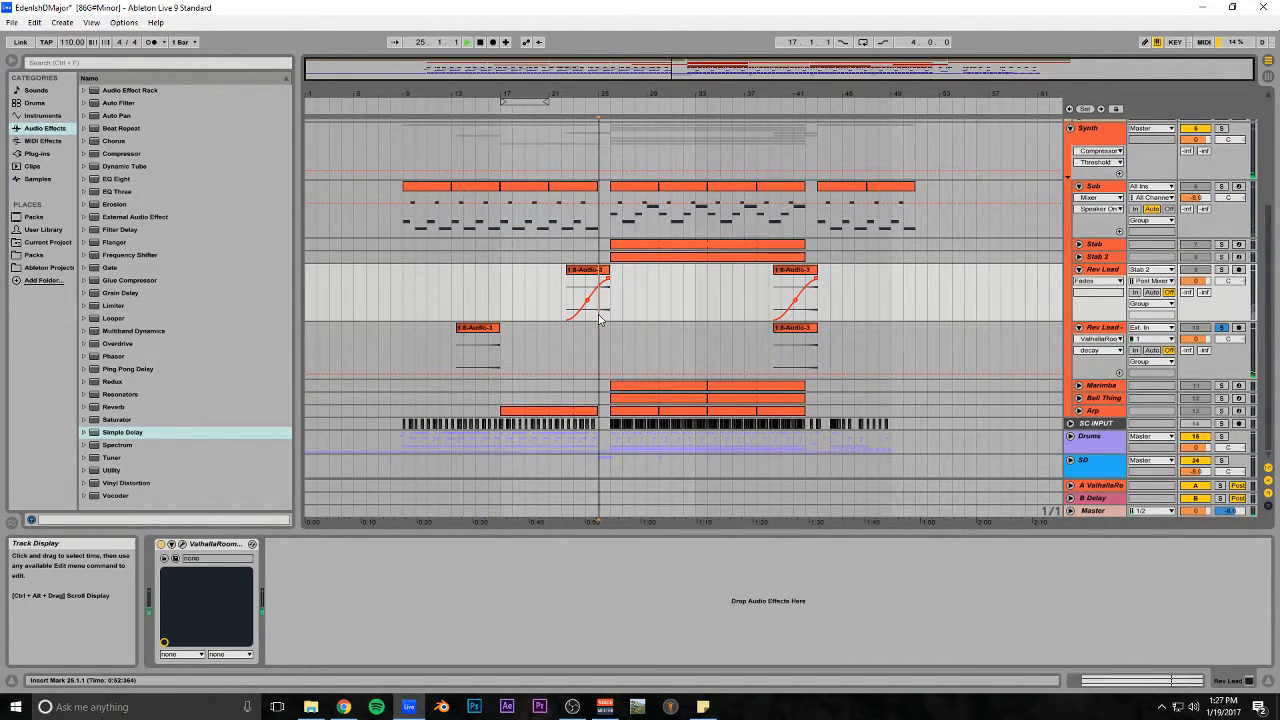
click(1222, 270)
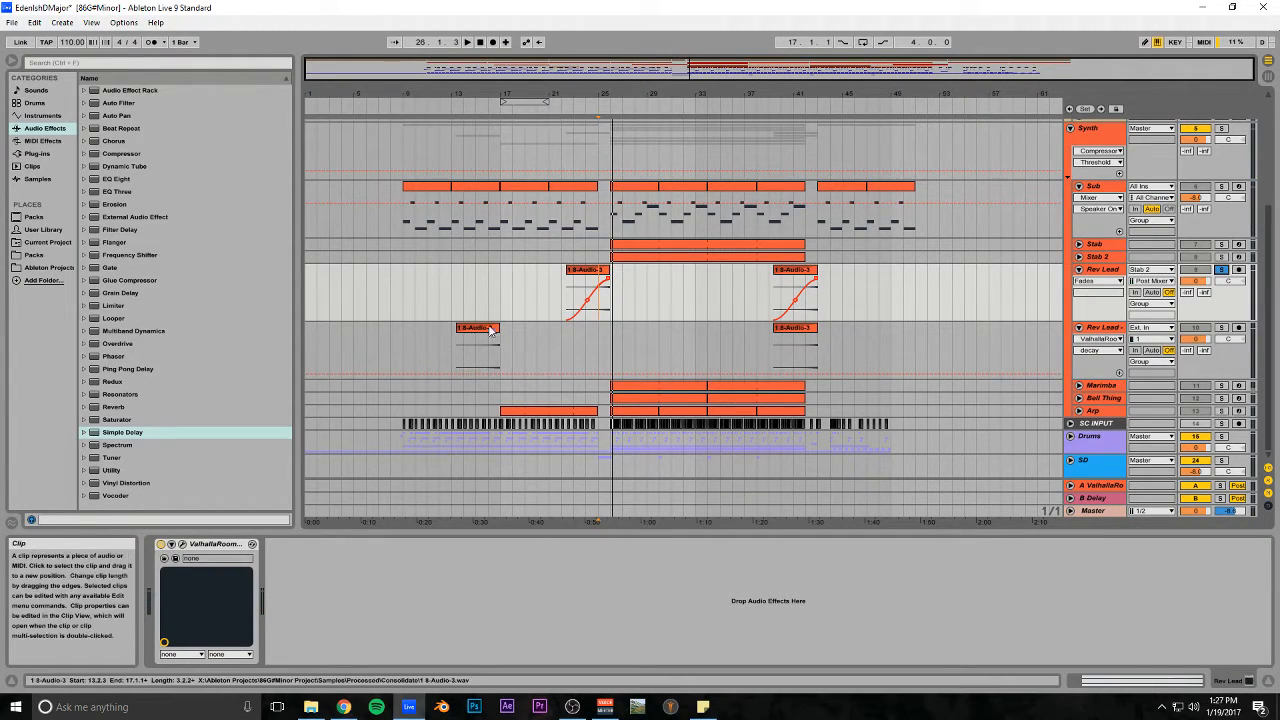
Turn off the Rev Lead solo and play the full mix from bar 16
click(490, 368)
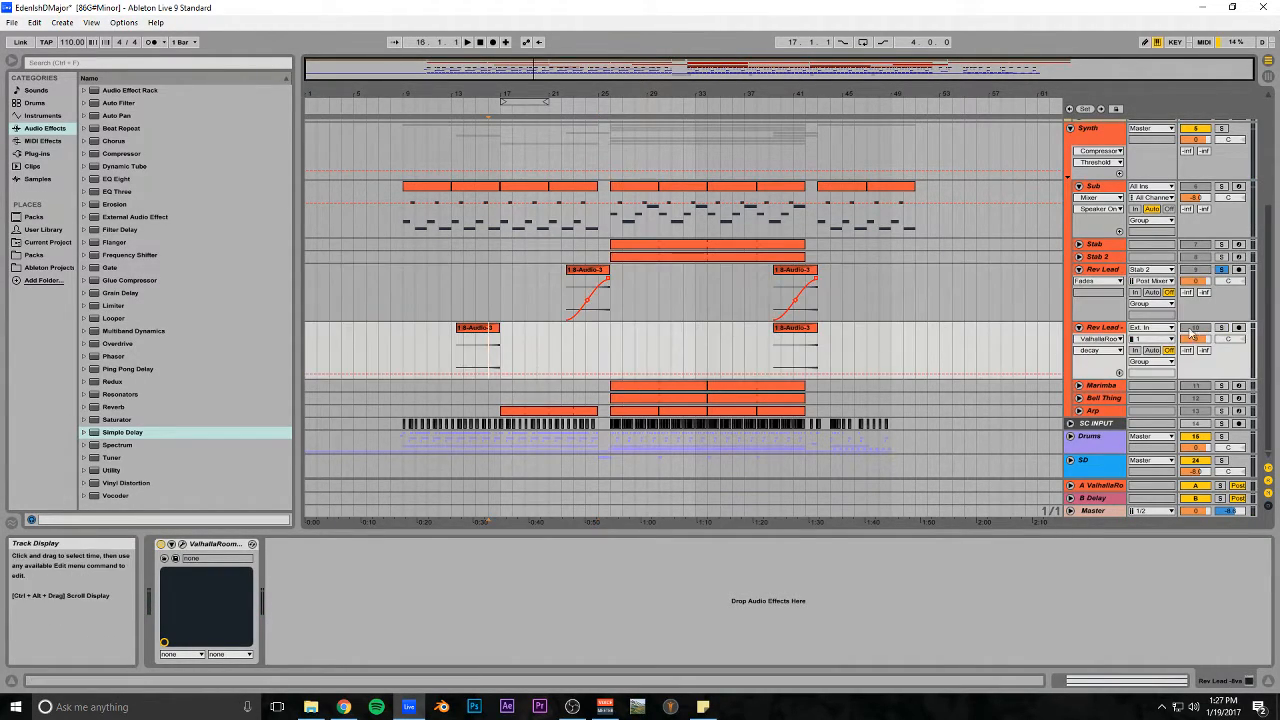
click(1222, 271)
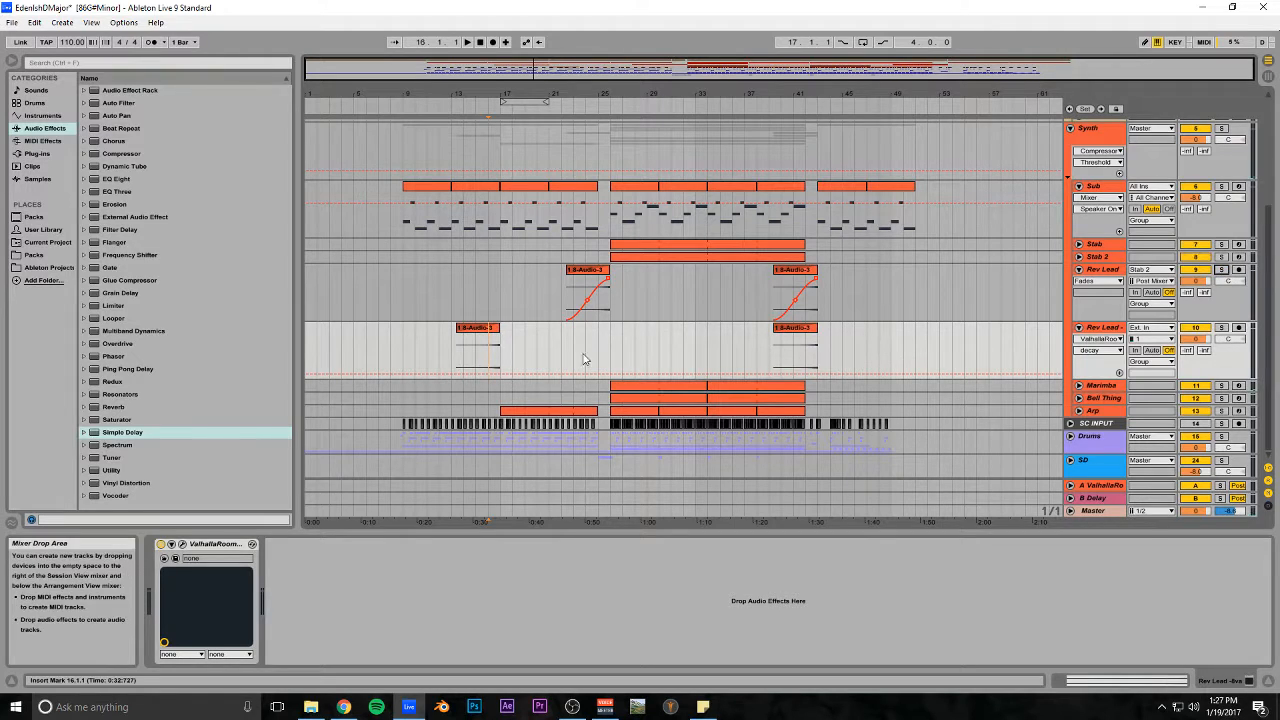
key(space)
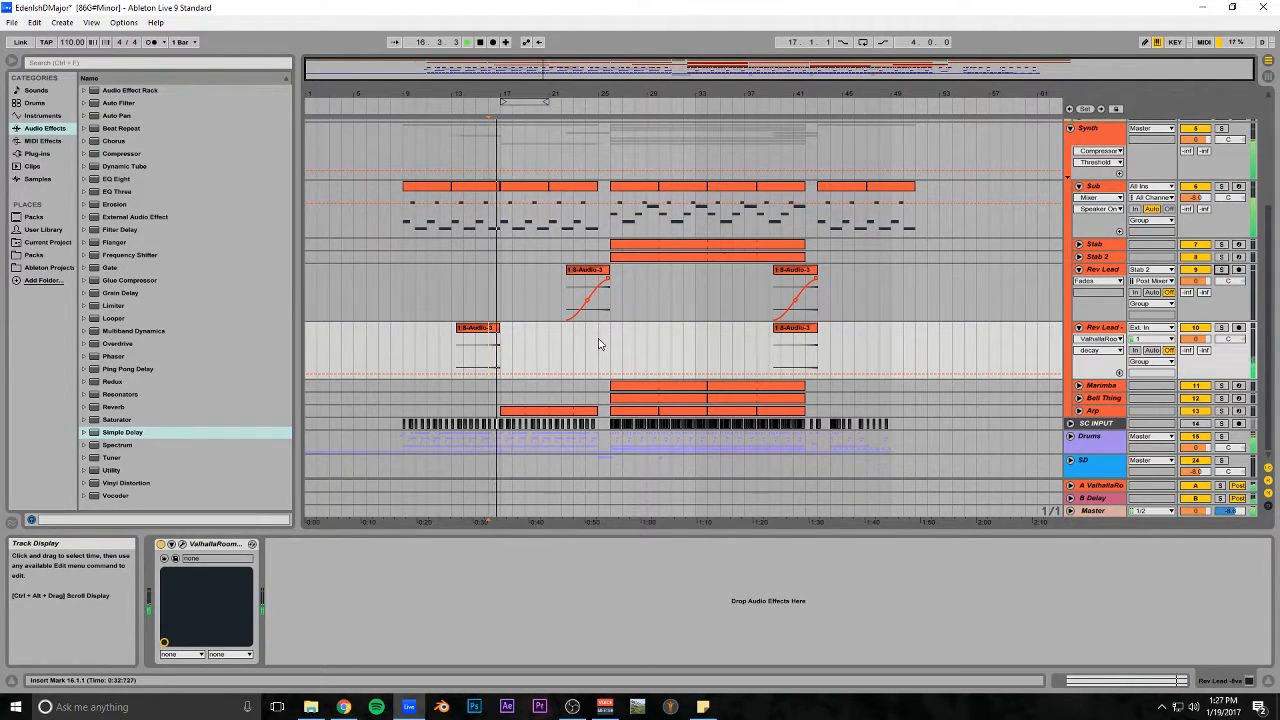
Unfold the Arp track and show its device chain
click(1079, 410)
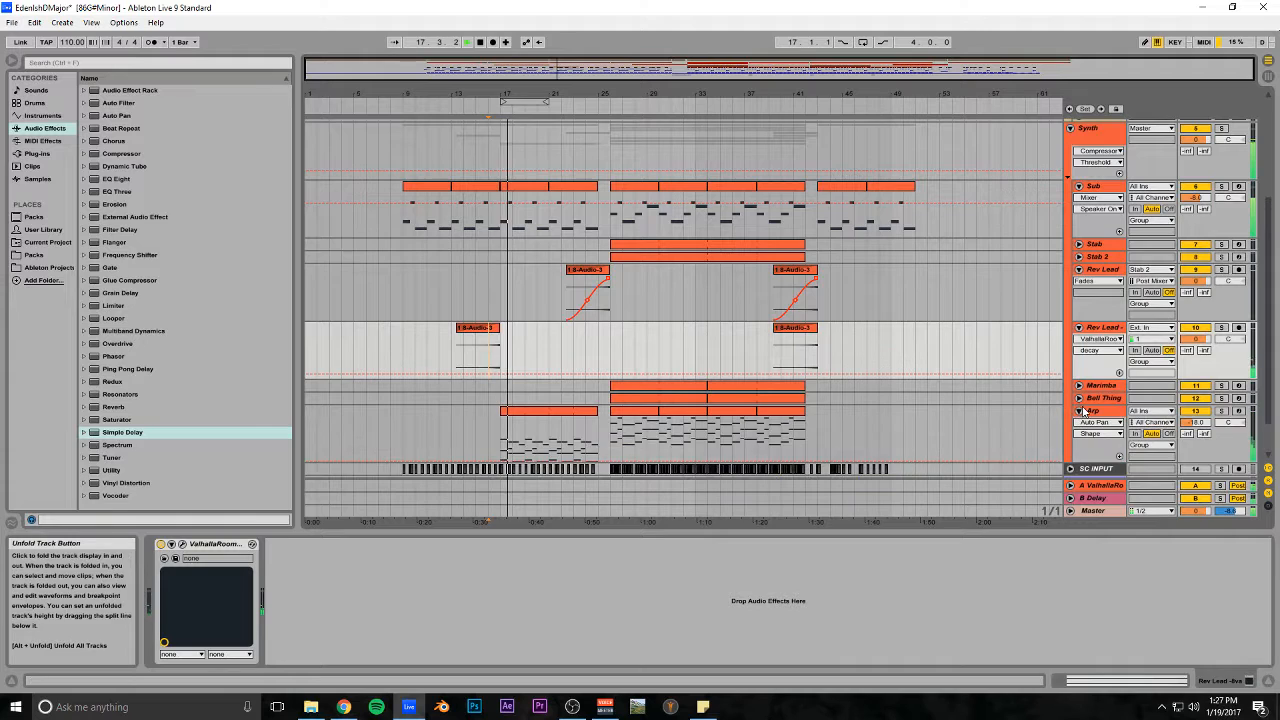
click(1093, 410)
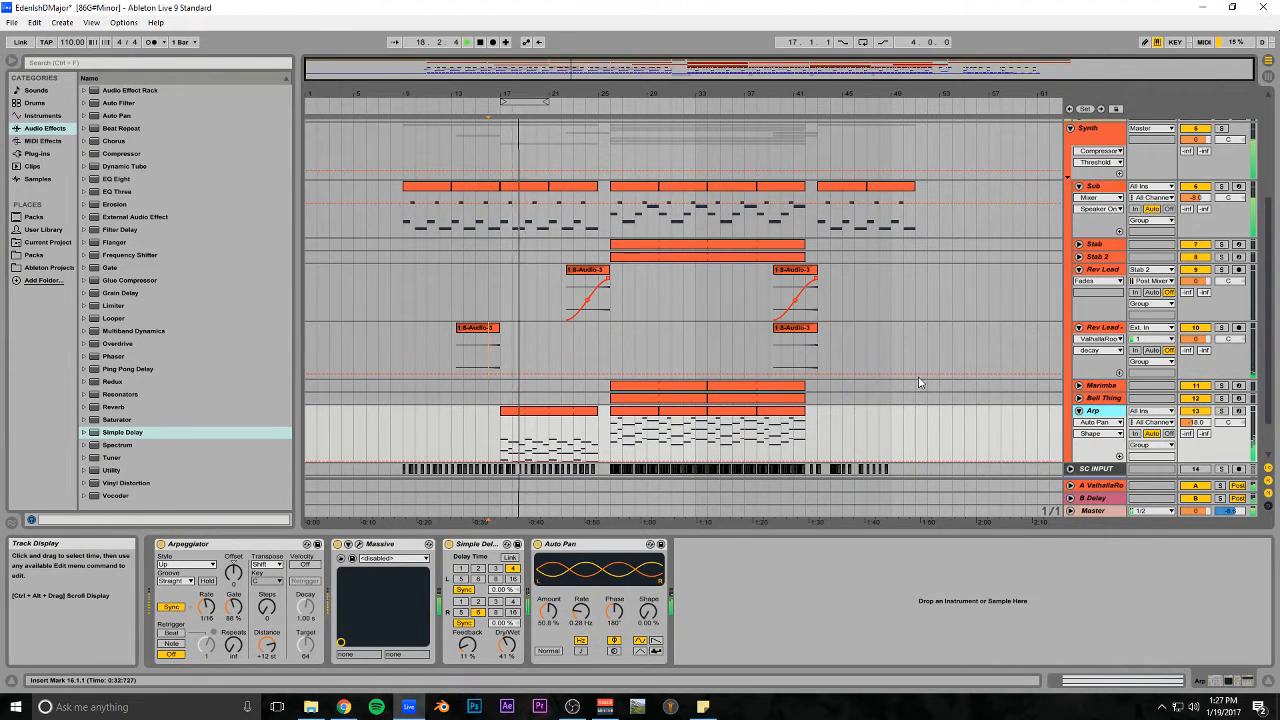
Open the Arp track's Massive synth, look over its oscillator and effect settings, and close it
scroll(900, 376, down, 3)
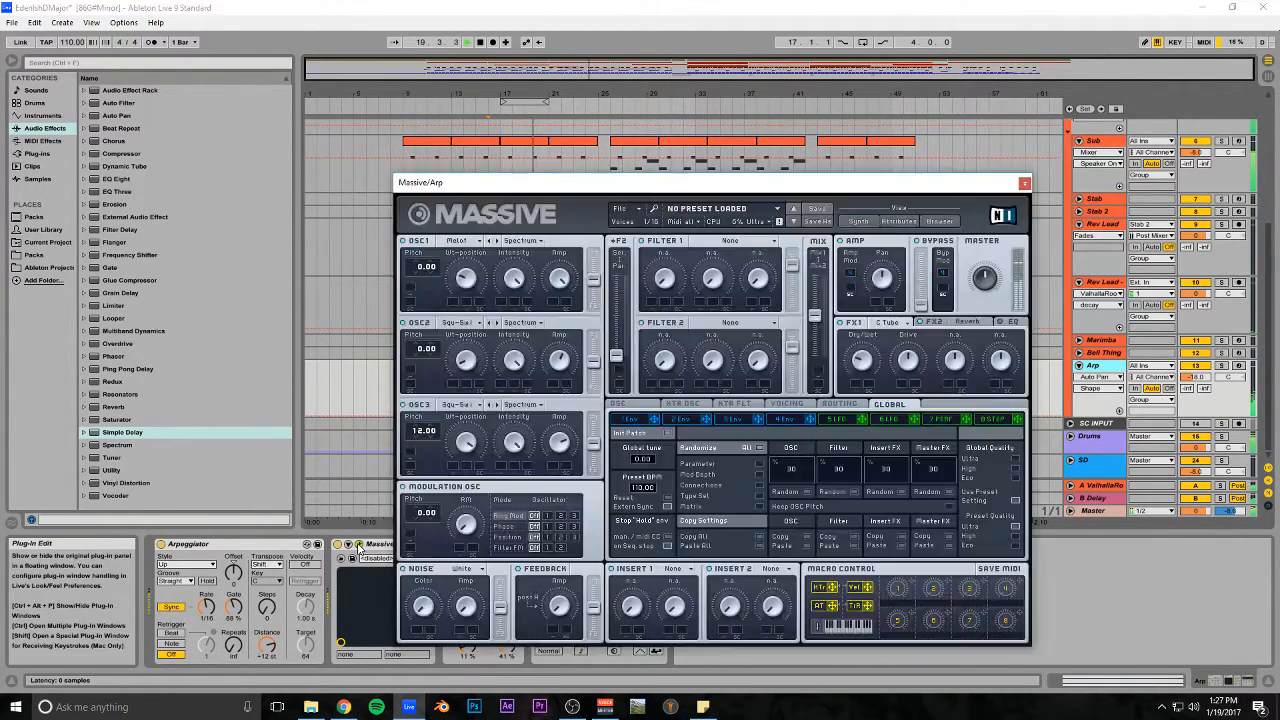
click(351, 544)
drag(645, 166, 654, 135)
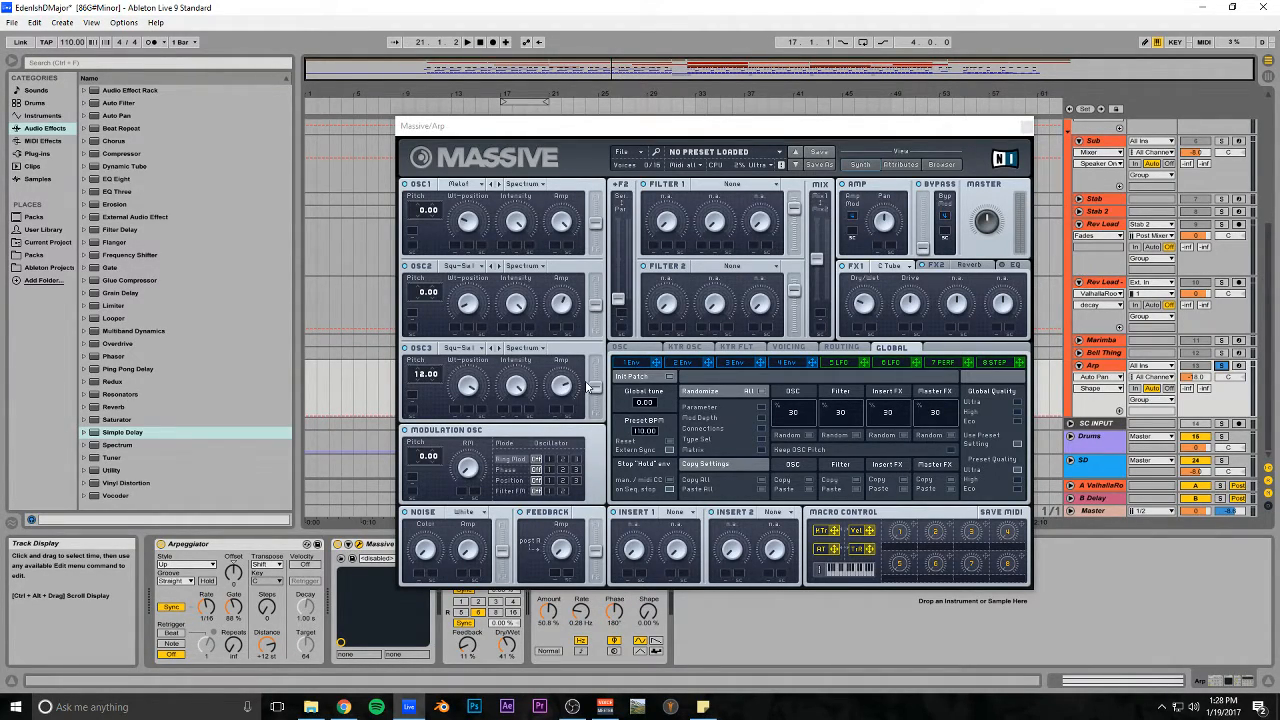
click(1026, 126)
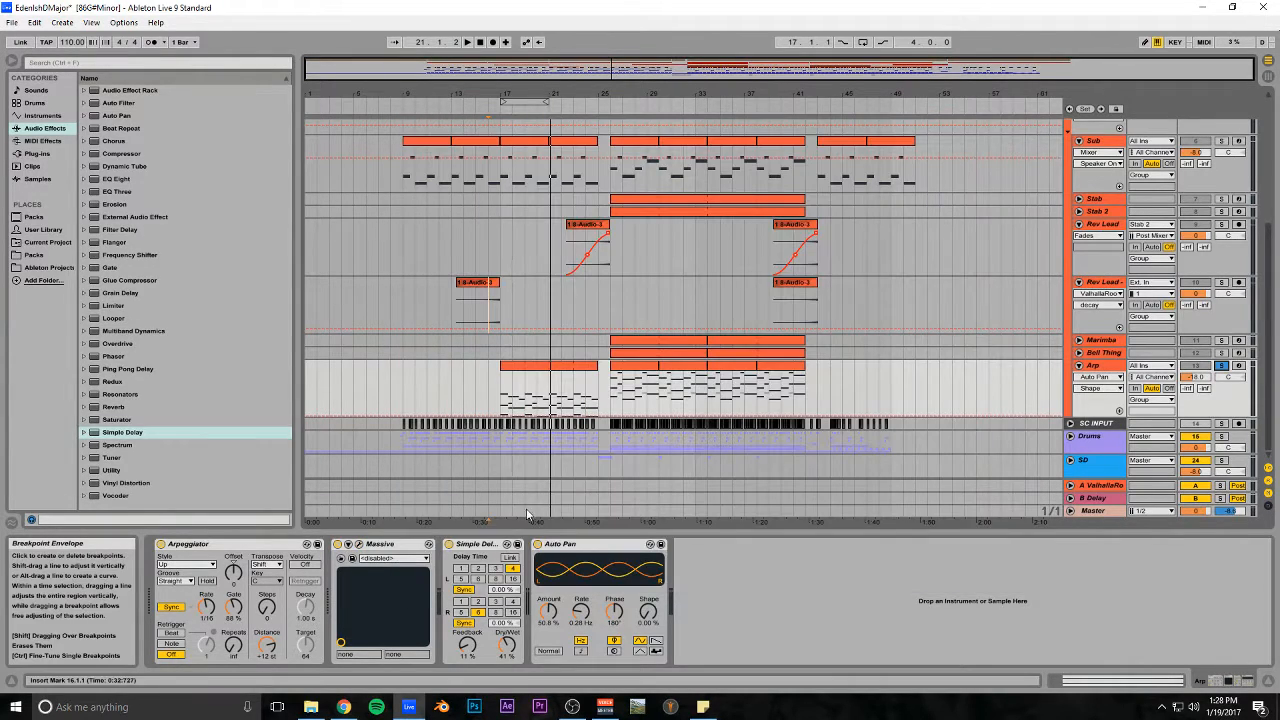
Review the Simple Delay and Auto Pan on the Arp track, briefly reopening Massive to check its effects
click(479, 547)
click(584, 546)
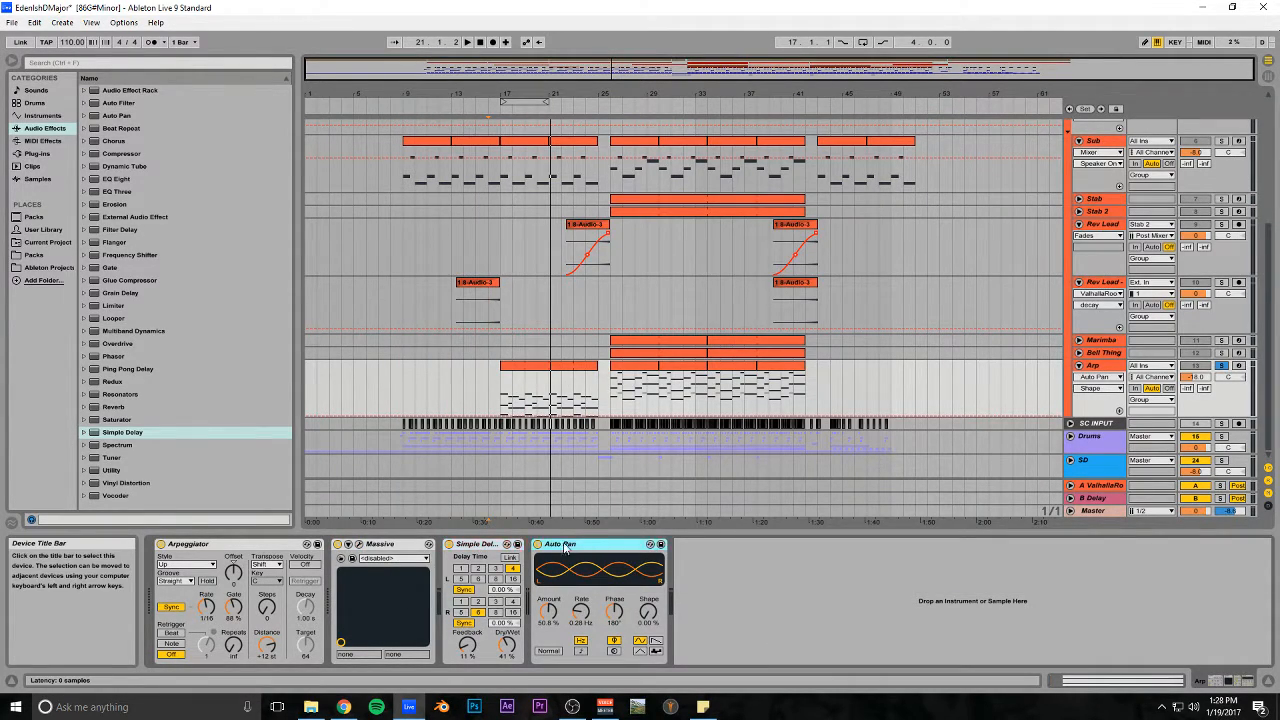
click(357, 548)
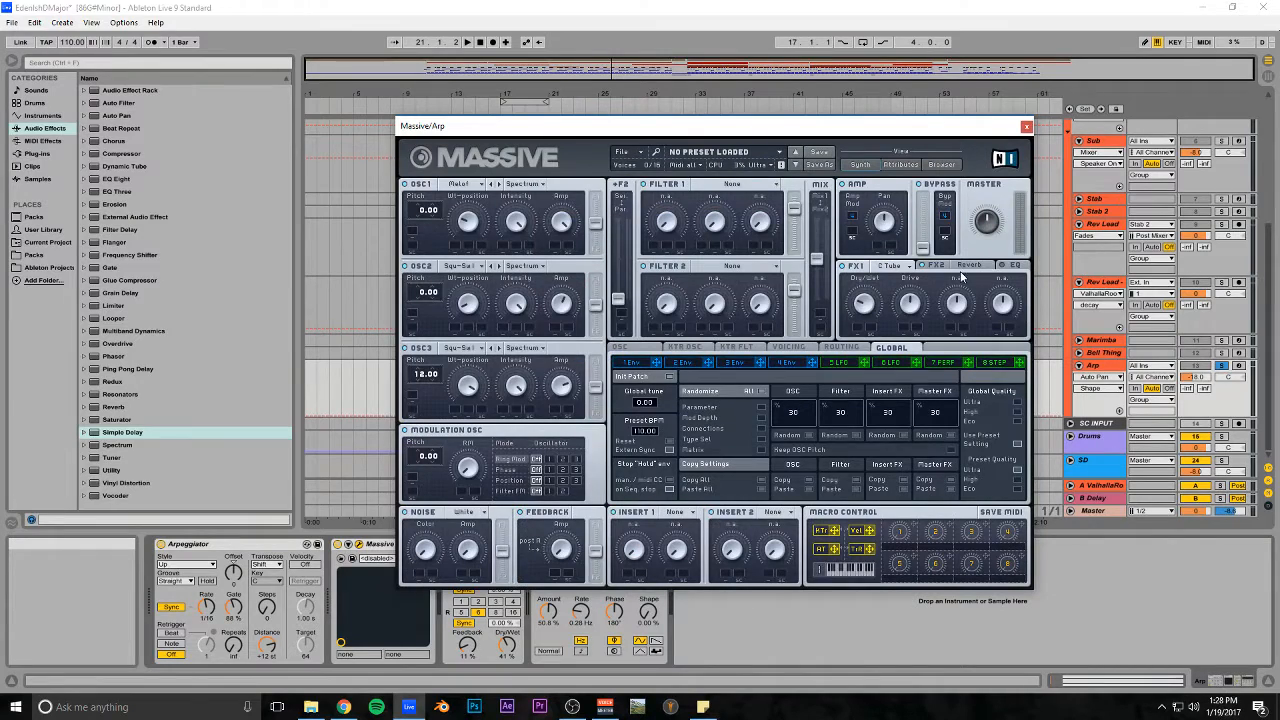
click(1026, 126)
click(482, 548)
key(Right)
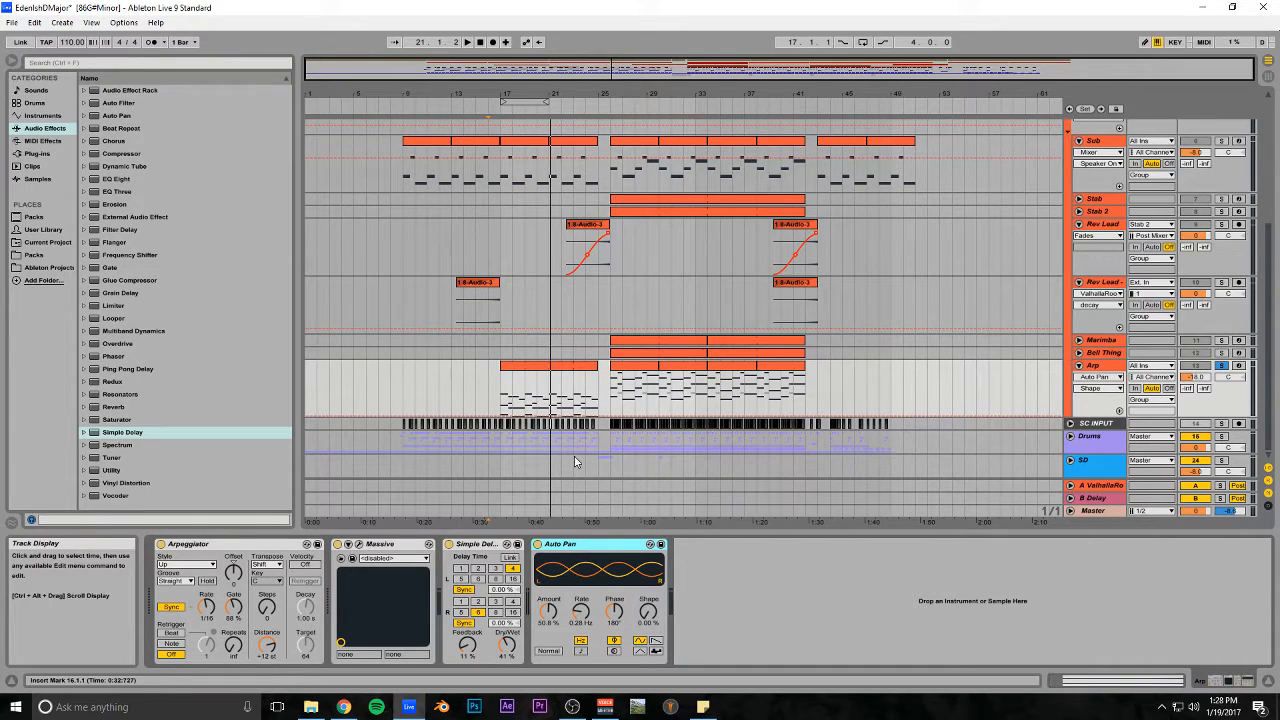
Play the full mix from bar 25 into the following section and stop playback
scroll(611, 368, up, 2)
scroll(611, 369, down, 2)
click(599, 309)
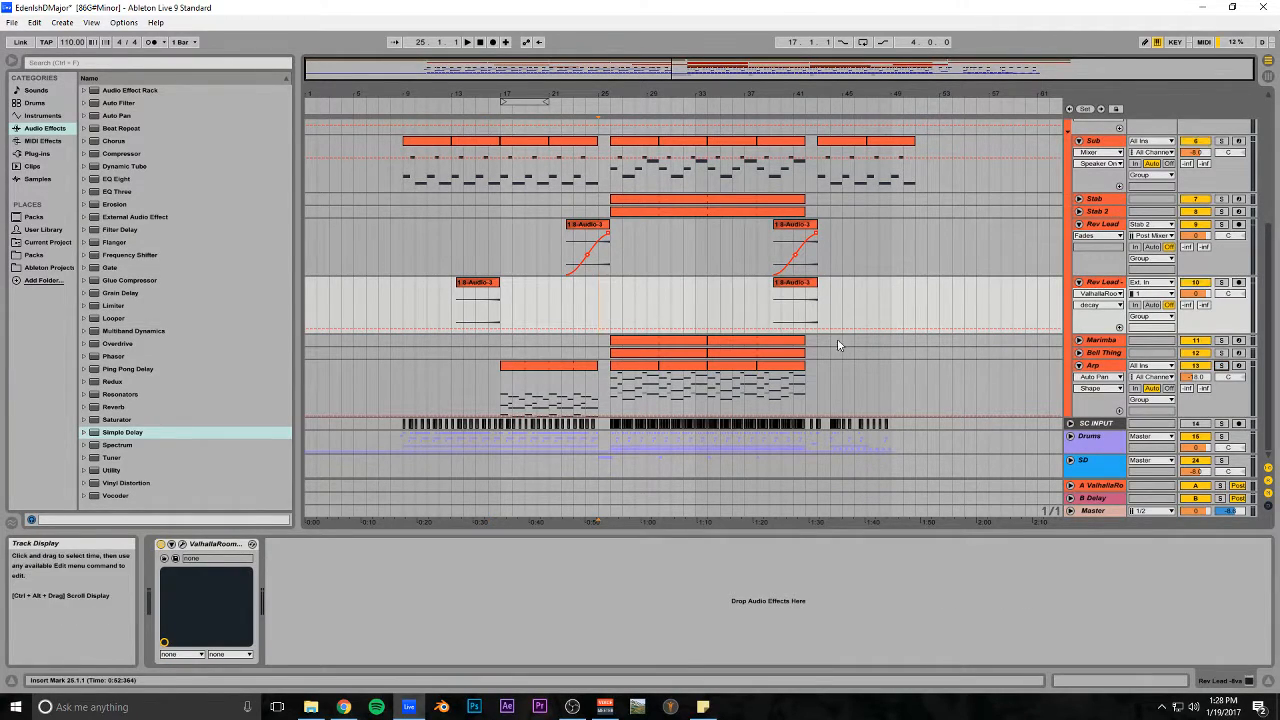
key(space)
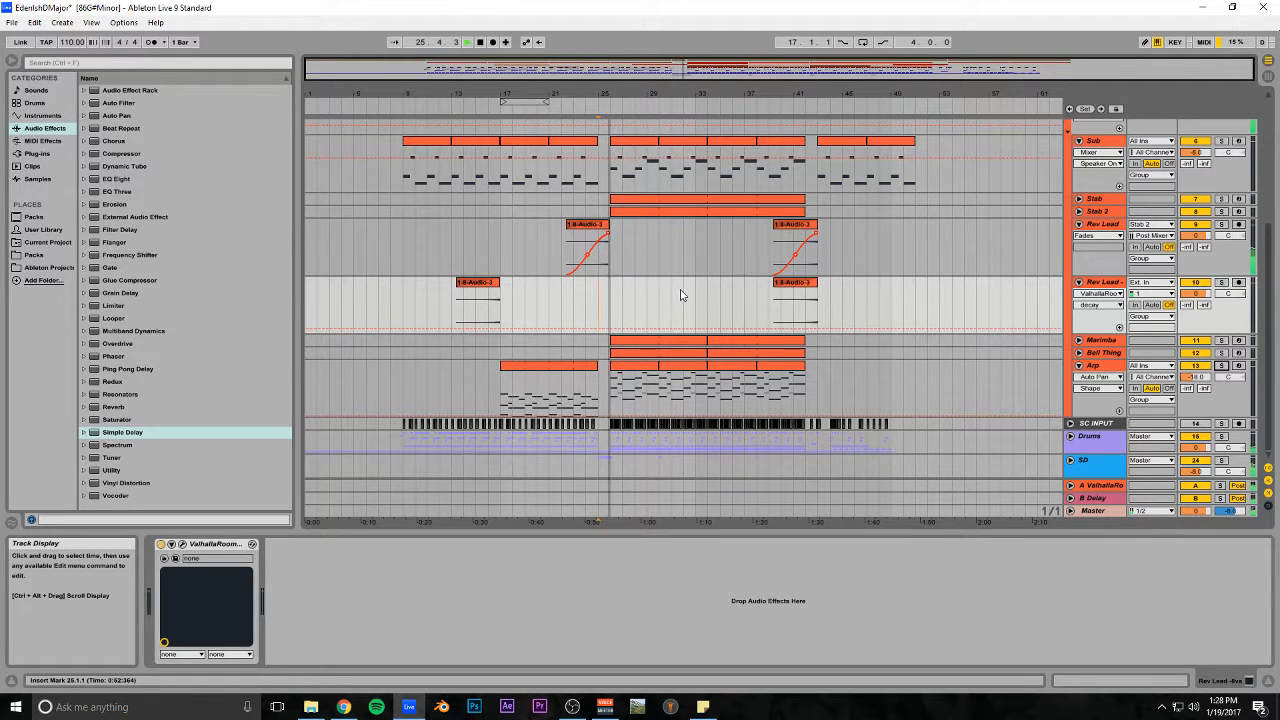
scroll(687, 296, up, 3)
scroll(688, 295, up, 4)
scroll(690, 293, down, 5)
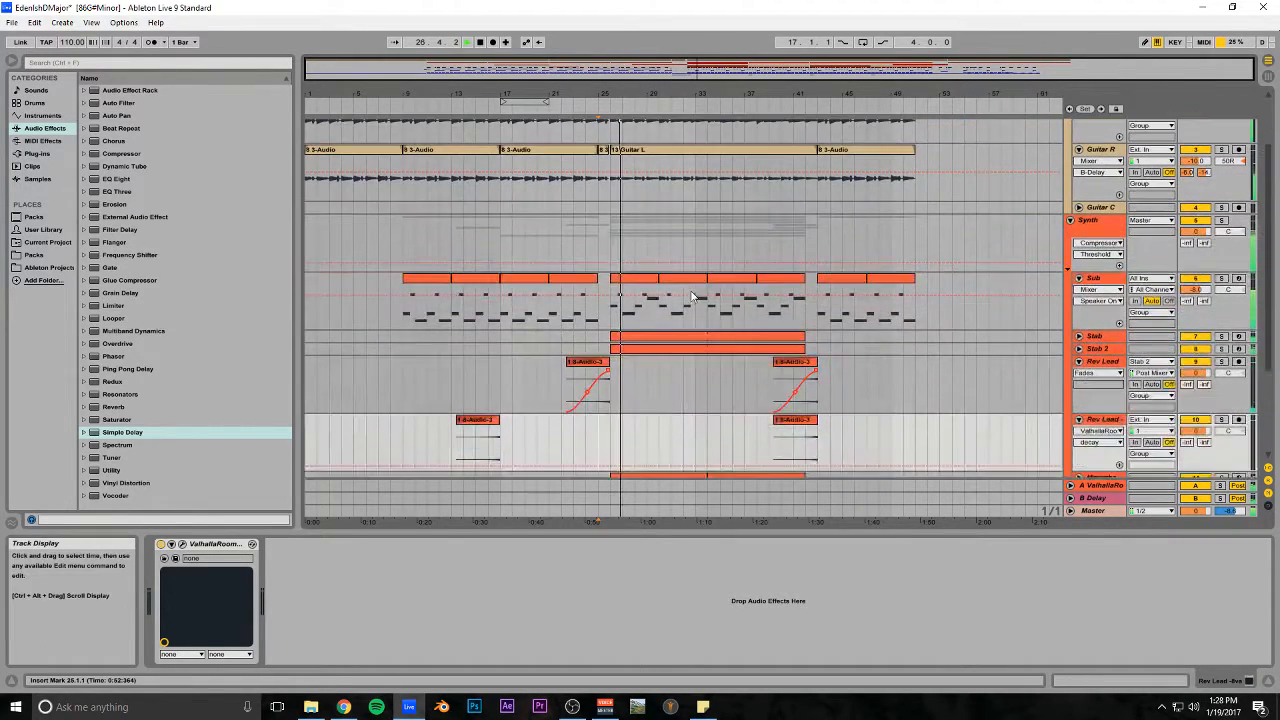
drag(765, 68, 765, 160)
key(space)
Unfold and solo the Stab track, and play it from bar 26
click(1079, 257)
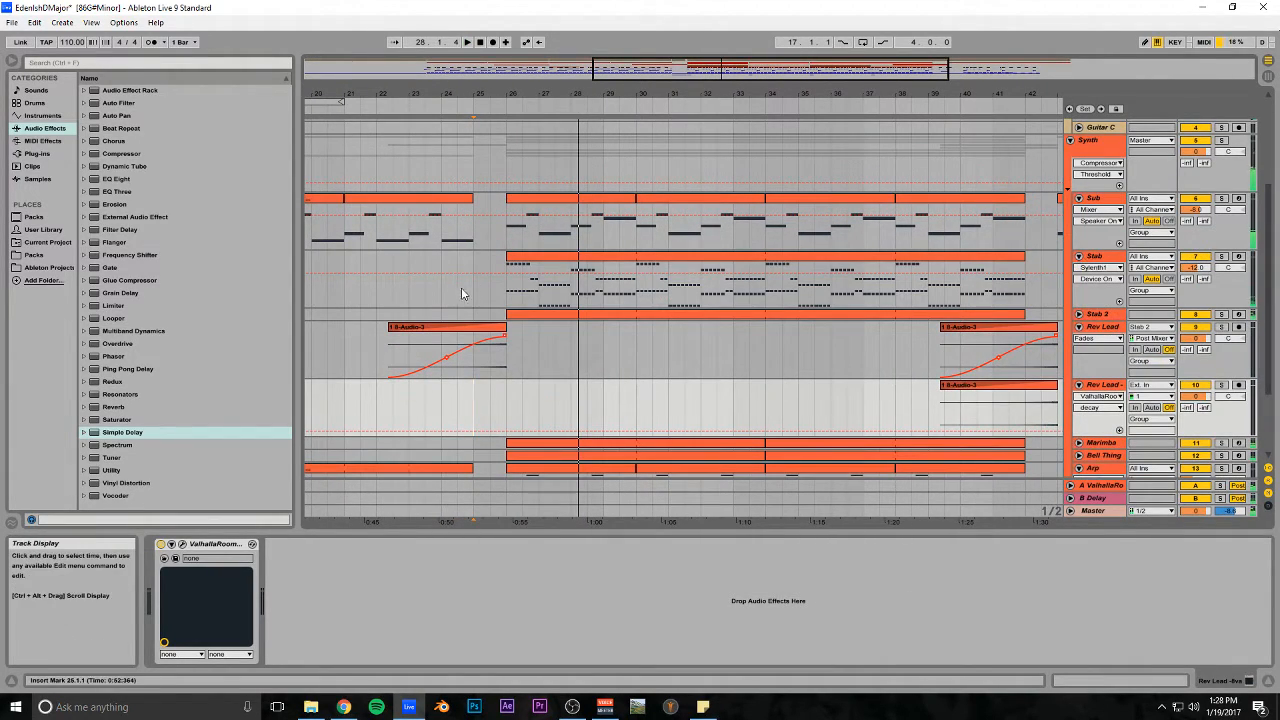
click(509, 290)
click(1221, 257)
key(space)
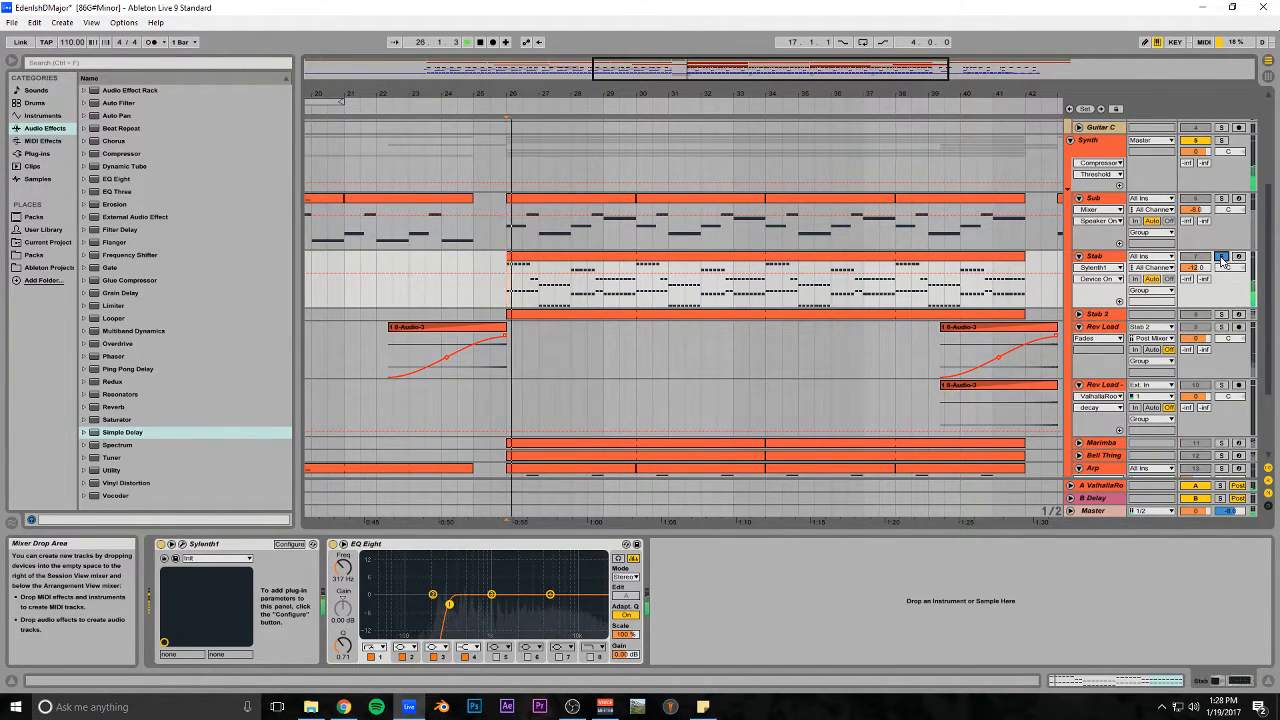
Open the Stab track's Sylenth1 synth, examine its patch settings, and close it
click(182, 544)
drag(631, 136, 461, 143)
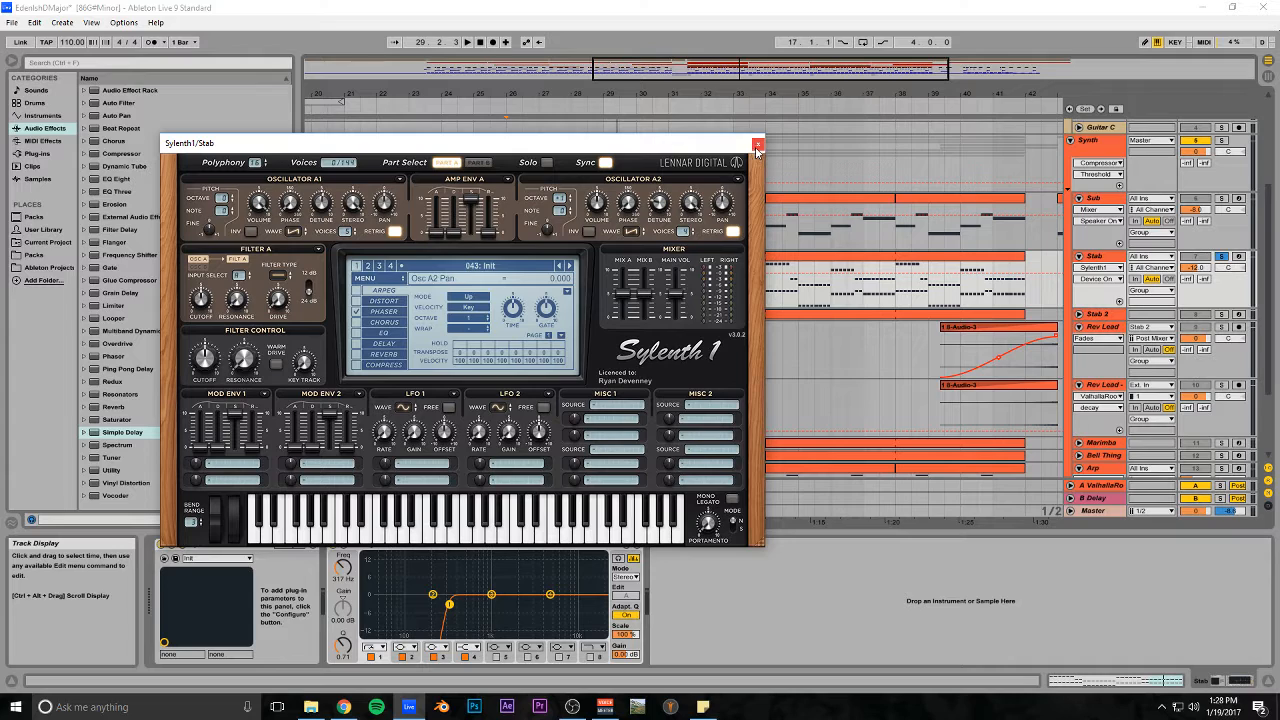
drag(573, 146, 752, 150)
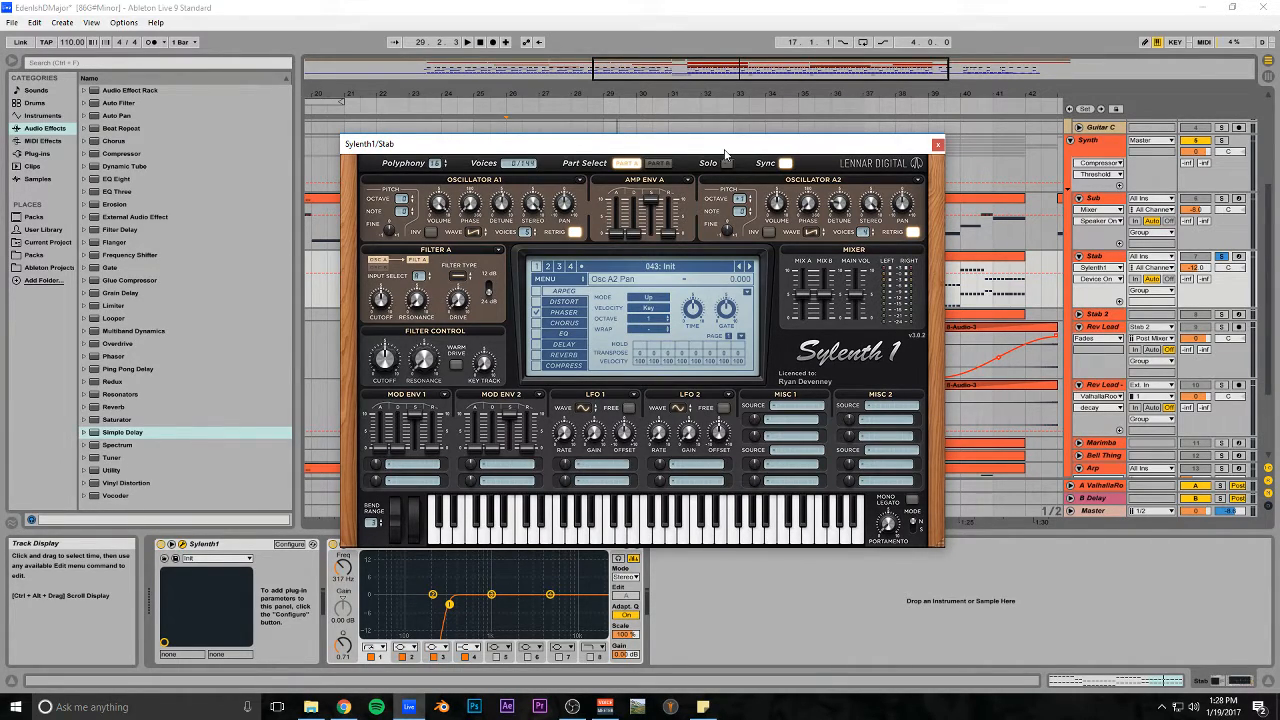
click(937, 144)
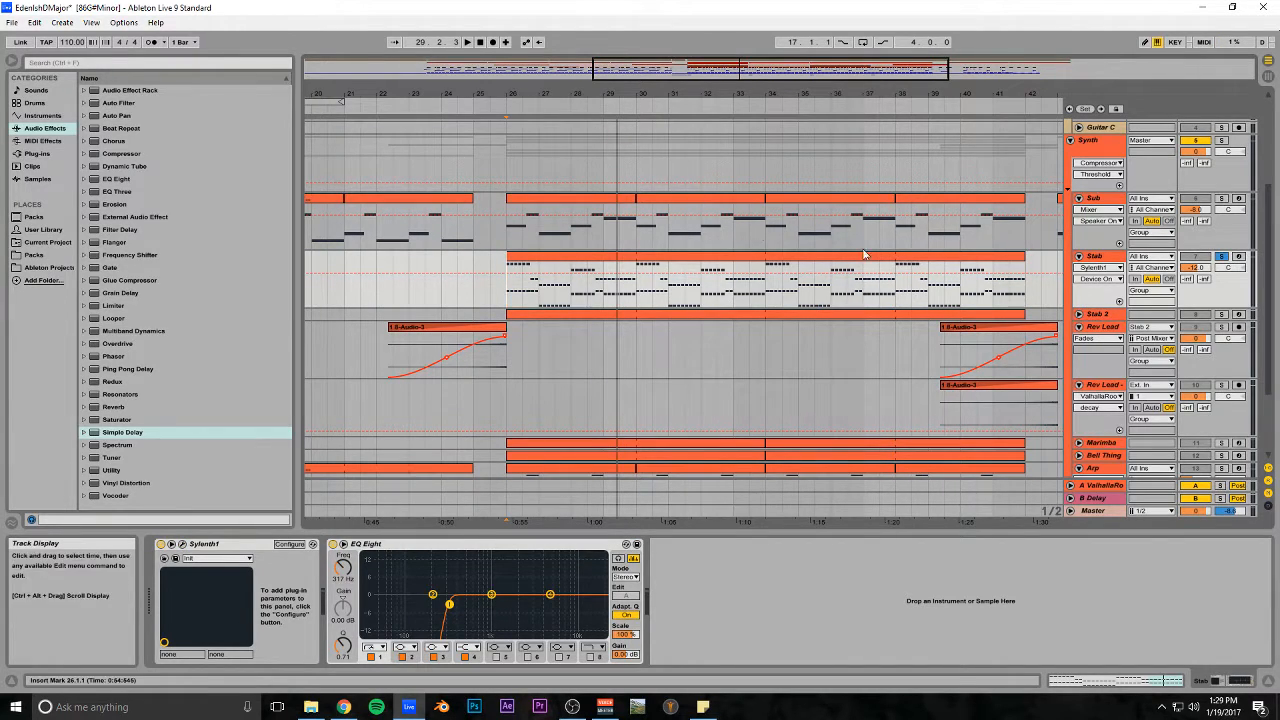
Solo the Stab 2 track, play it from bar 26 and show its device chain
click(1221, 314)
key(space)
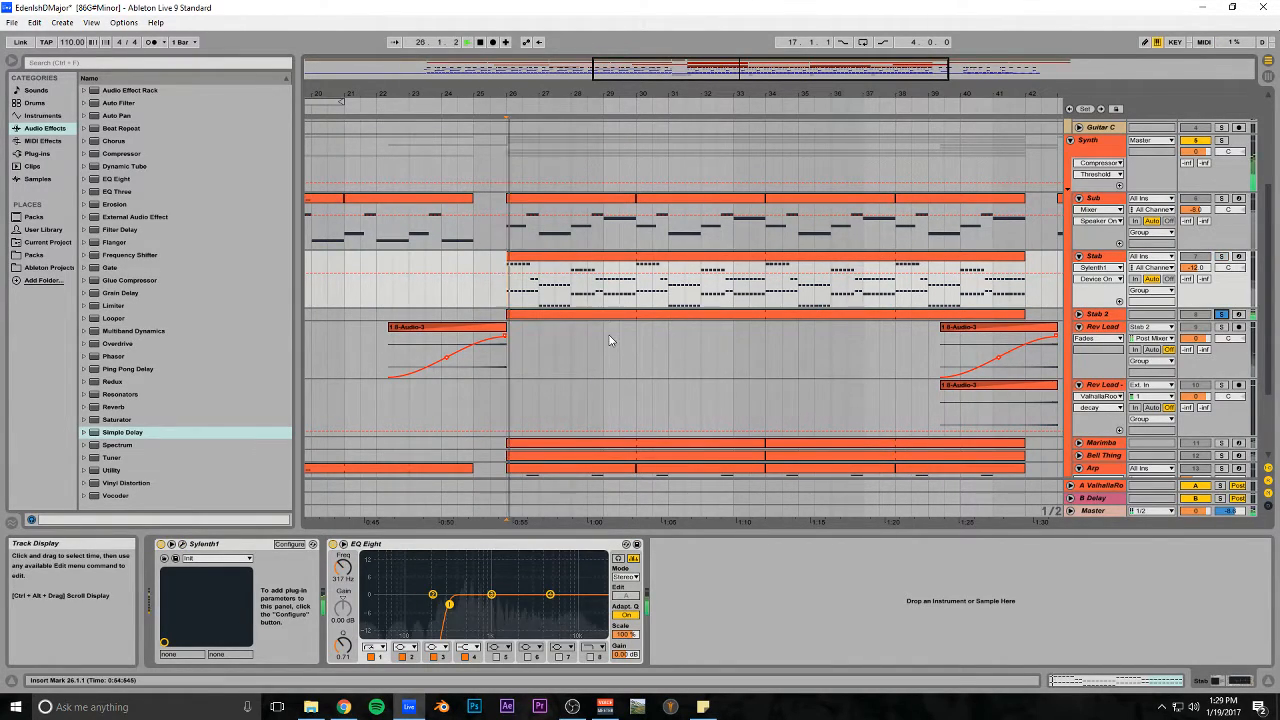
click(1110, 315)
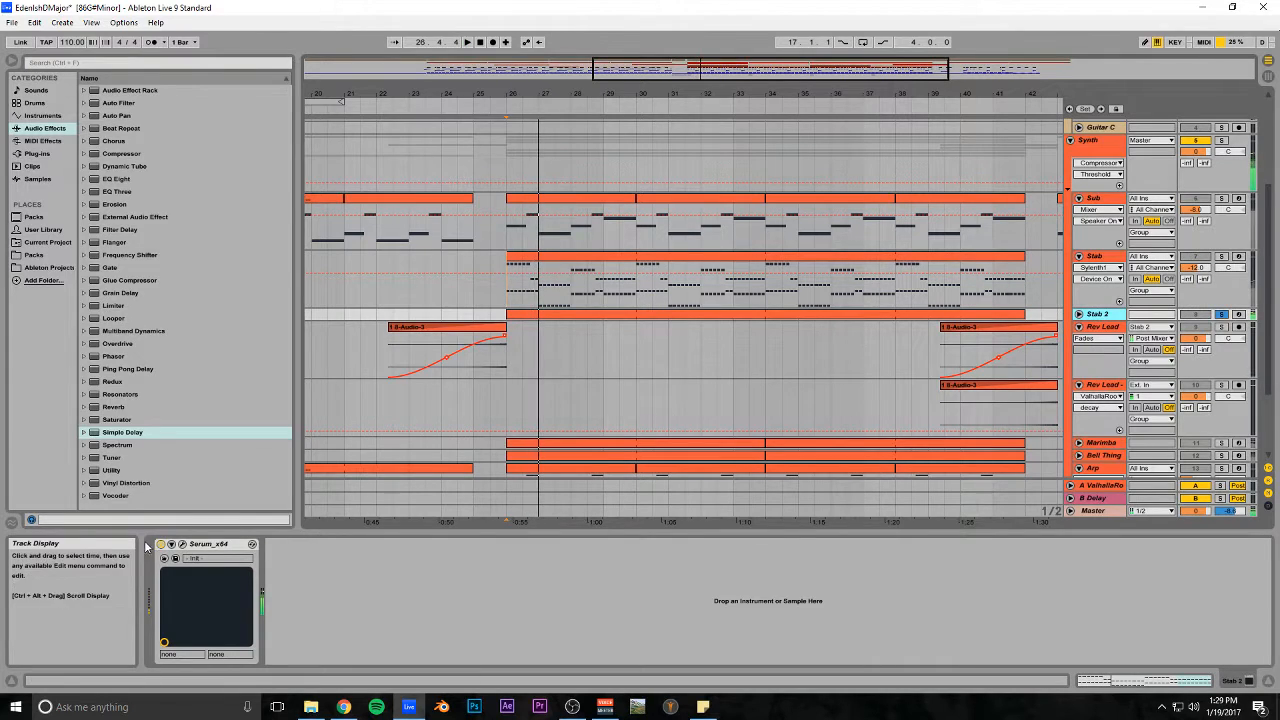
Examine the oscillator and FX pages of the Stab 2 track's Serum synth, and close the plugin
click(182, 545)
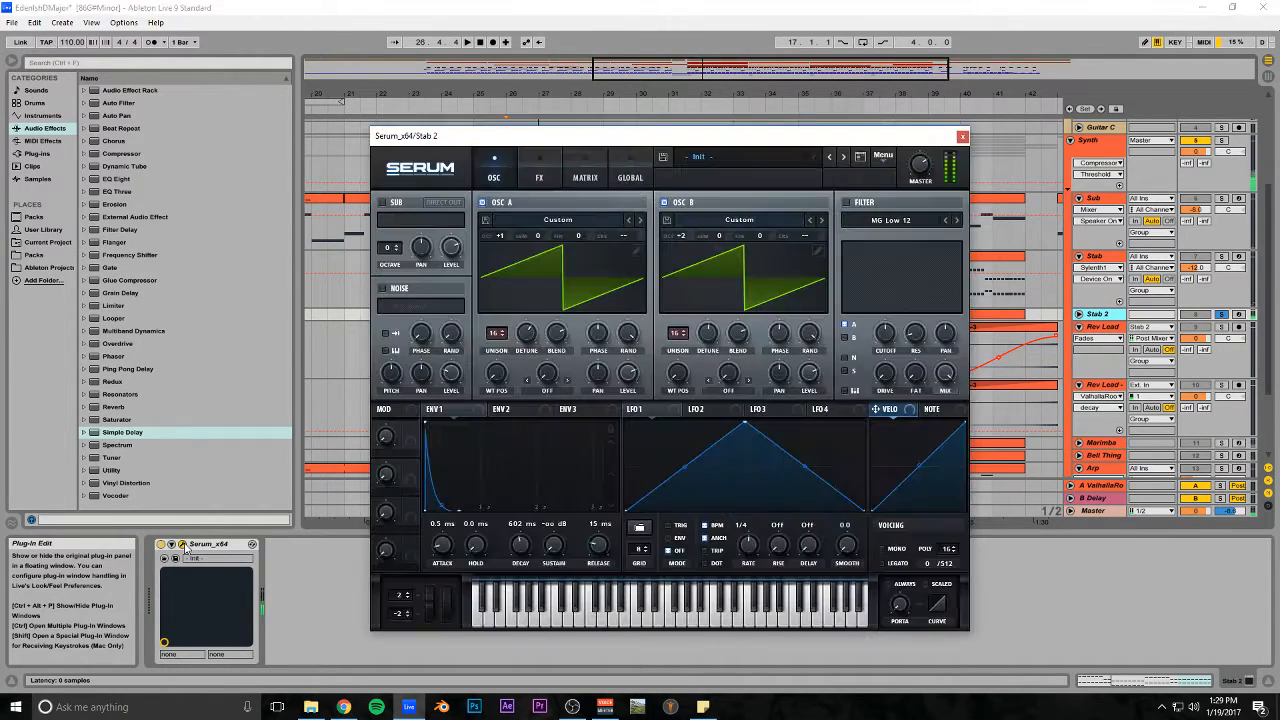
drag(561, 141, 315, 170)
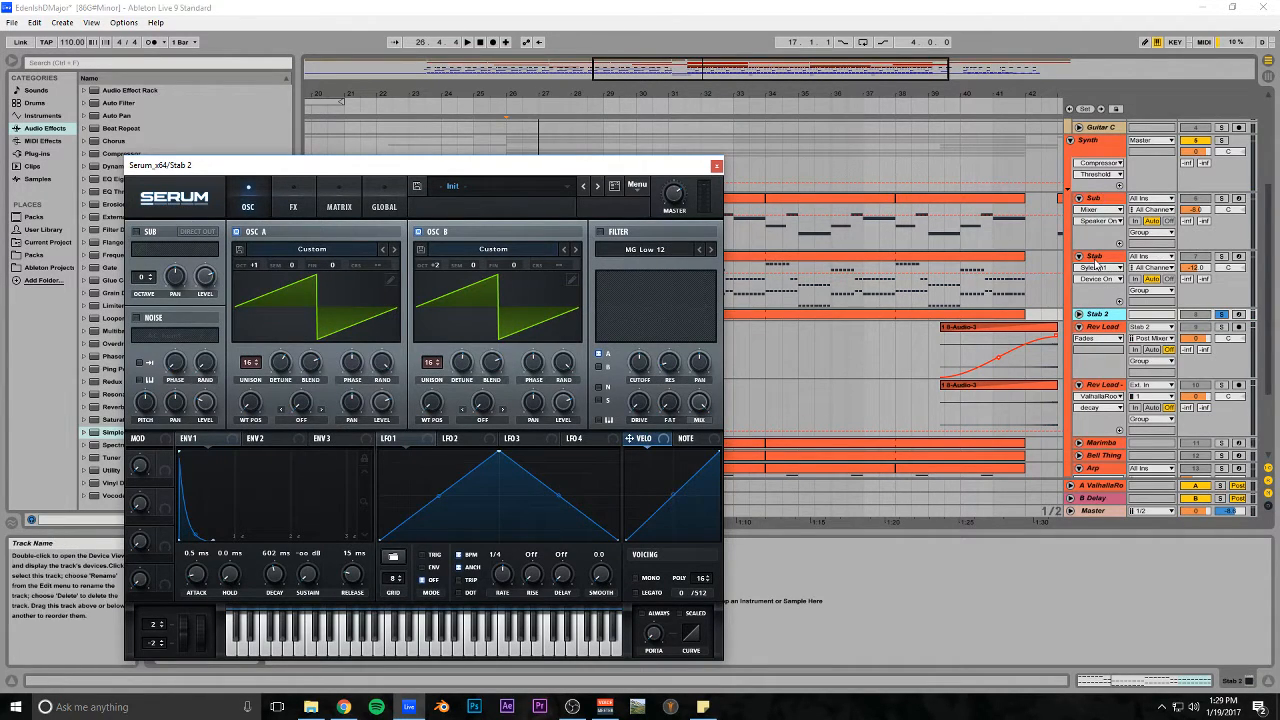
drag(402, 166, 553, 114)
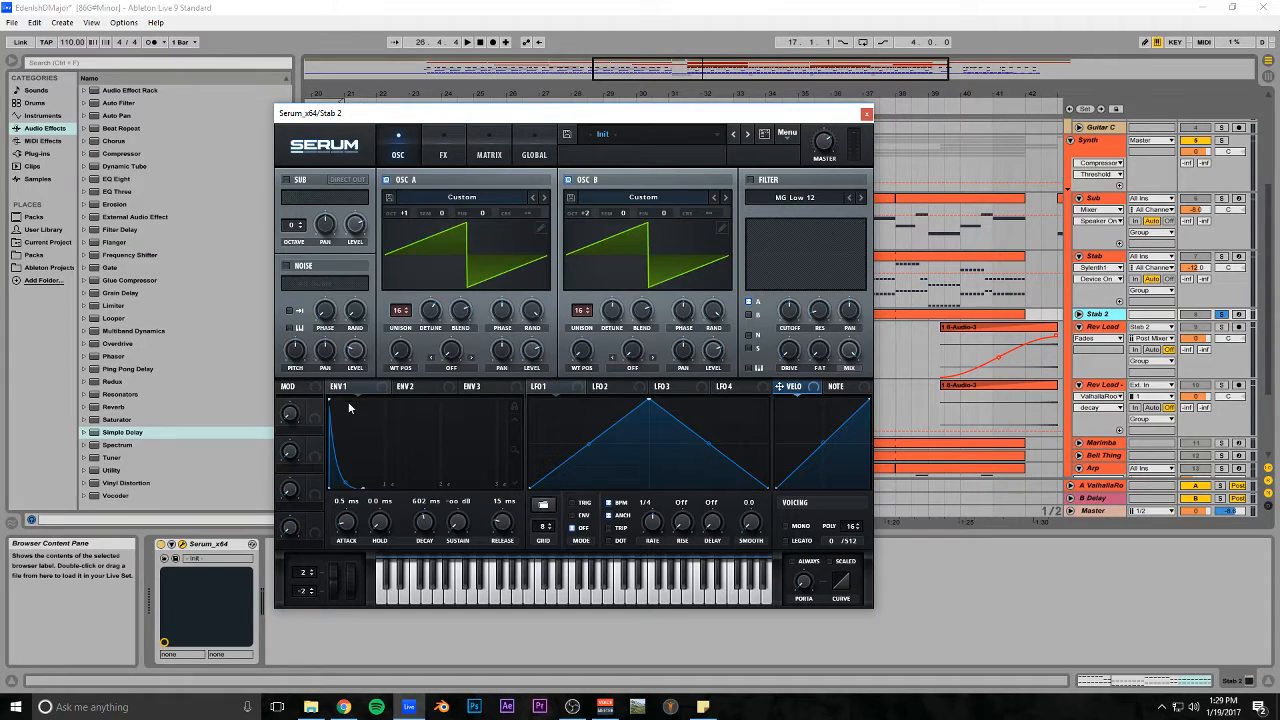
click(441, 151)
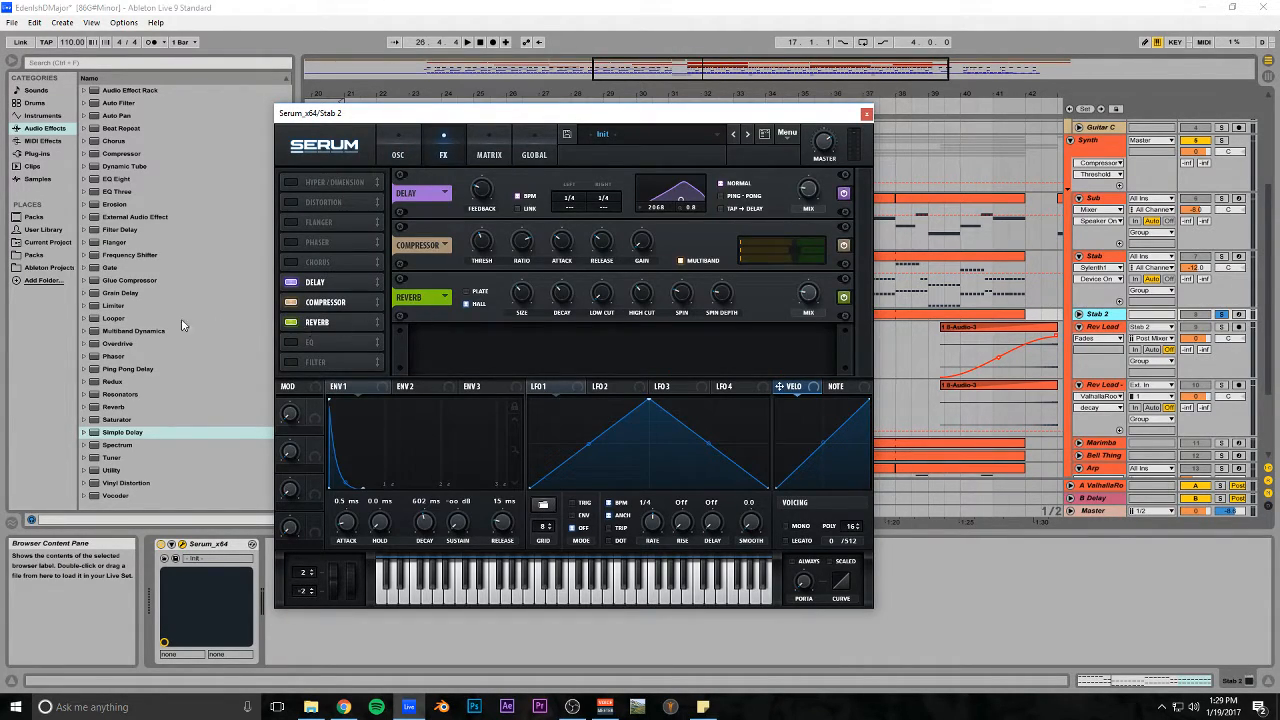
click(866, 114)
Solo and unfold the Marimba track, play it from bar 26 and show its device chain
scroll(837, 280, down, 2)
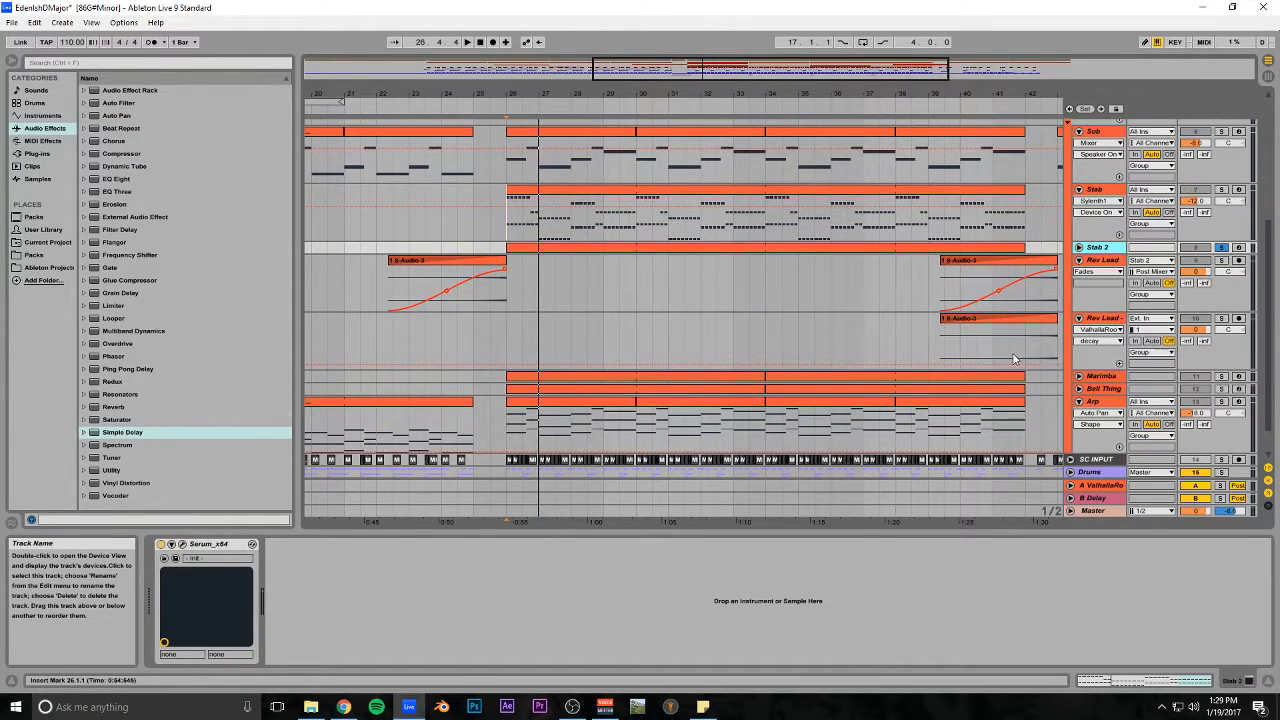
scroll(631, 337, down, 2)
click(1221, 341)
key(space)
click(1080, 341)
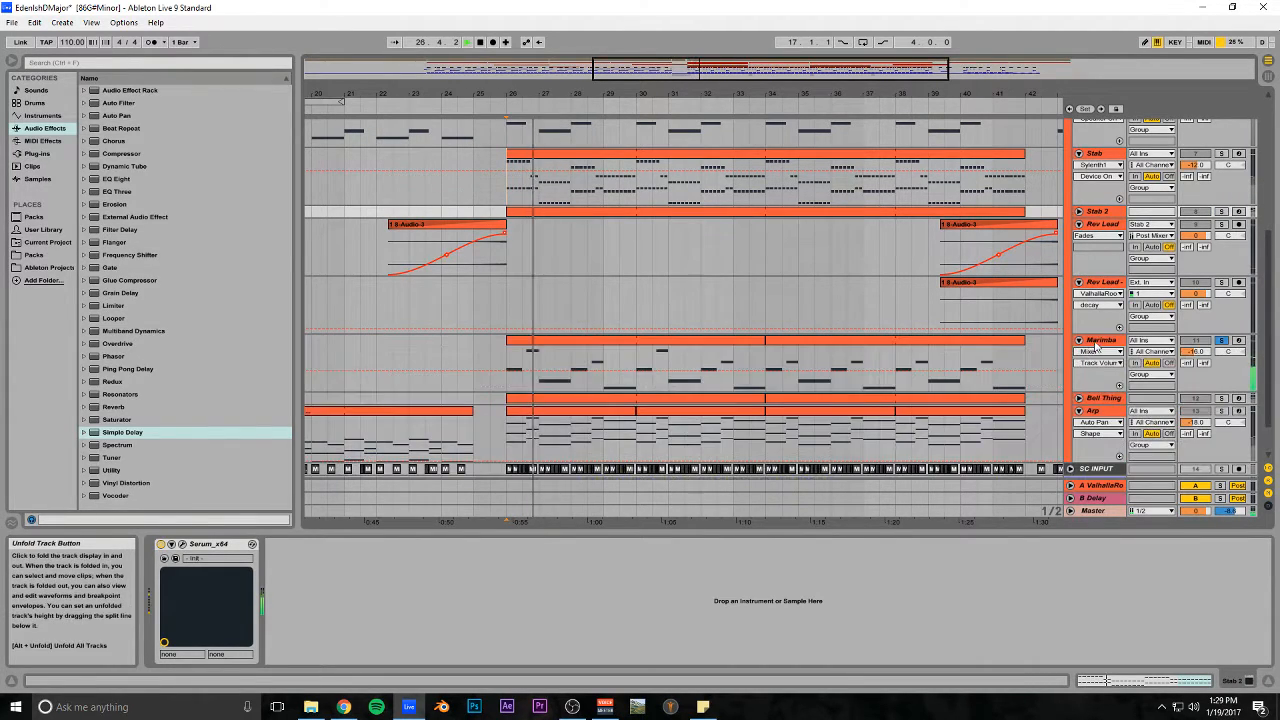
click(1094, 345)
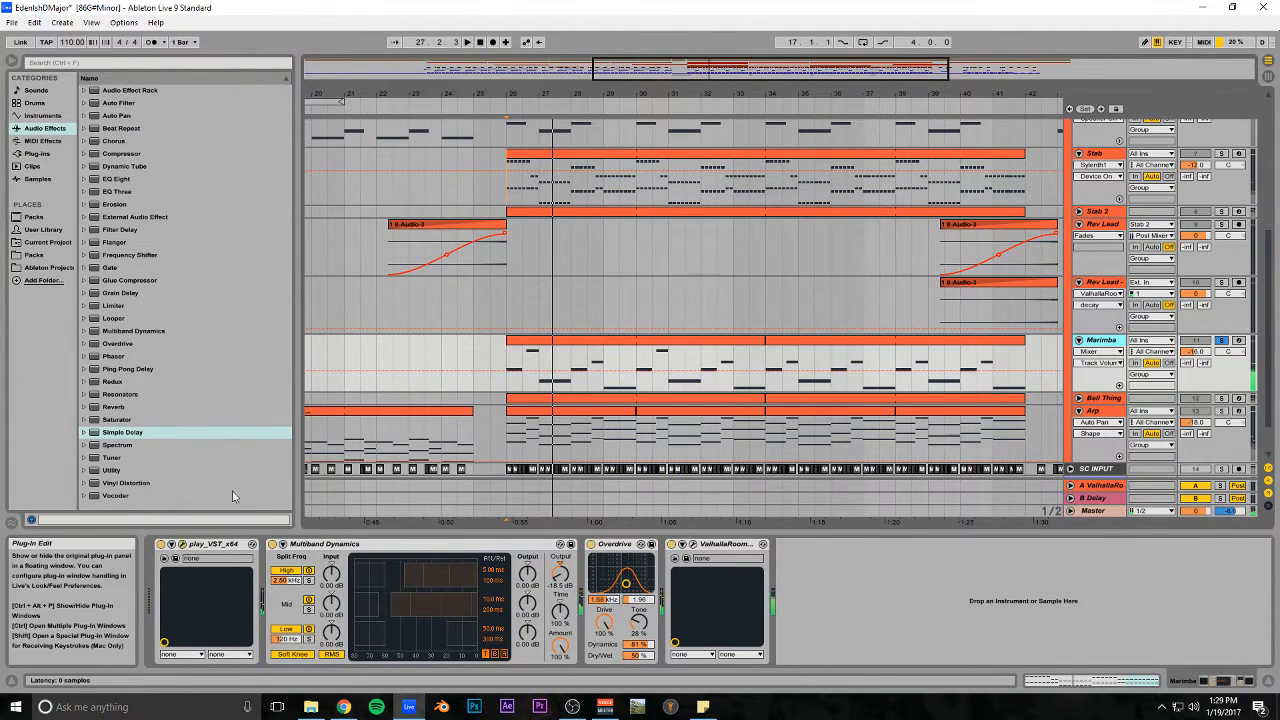
Review the Marimba track's Play instrument and its Multiband Dynamics, Overdrive and ValhallaRoom effects, replaying the part from bar 26
click(182, 545)
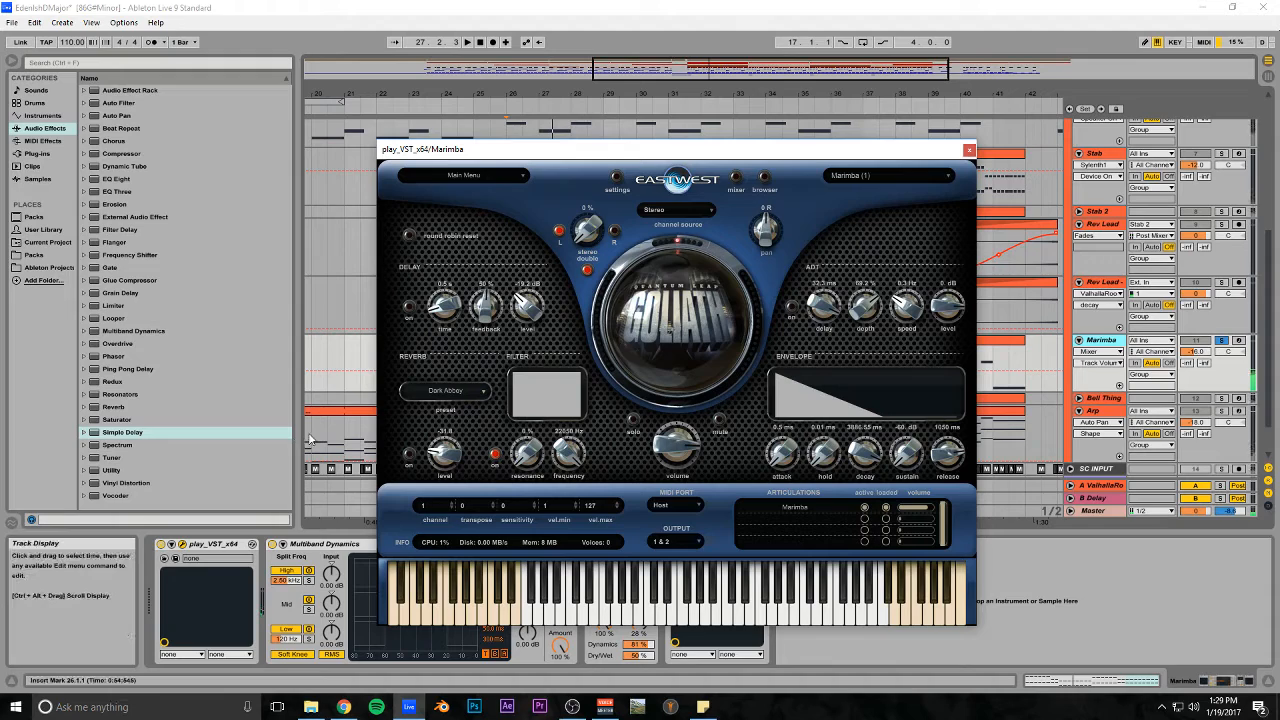
click(969, 151)
click(392, 549)
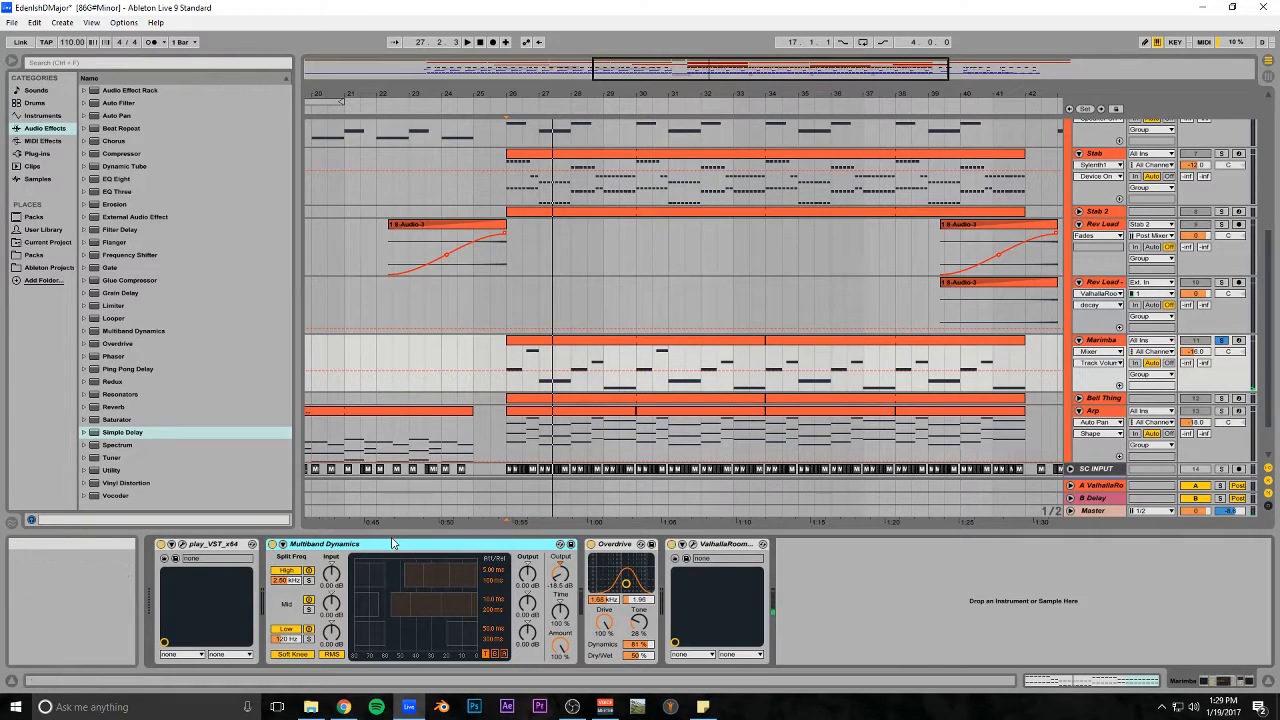
key(space)
key(space)
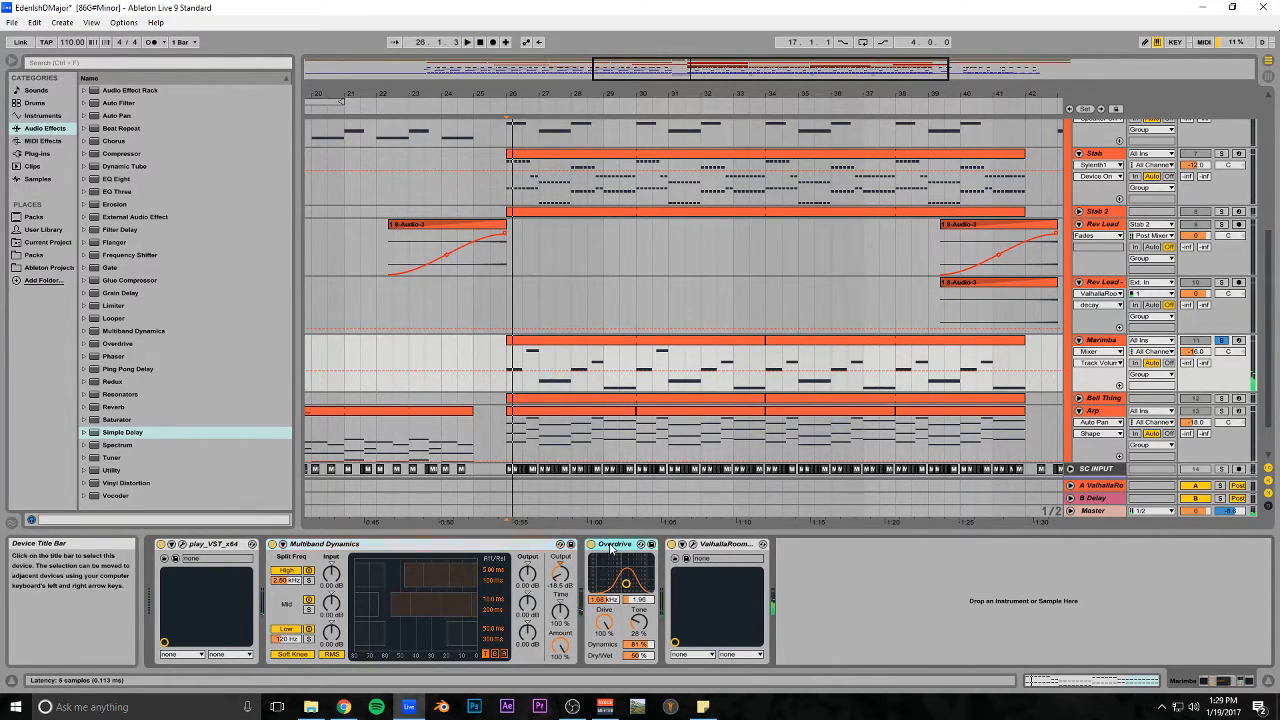
click(731, 546)
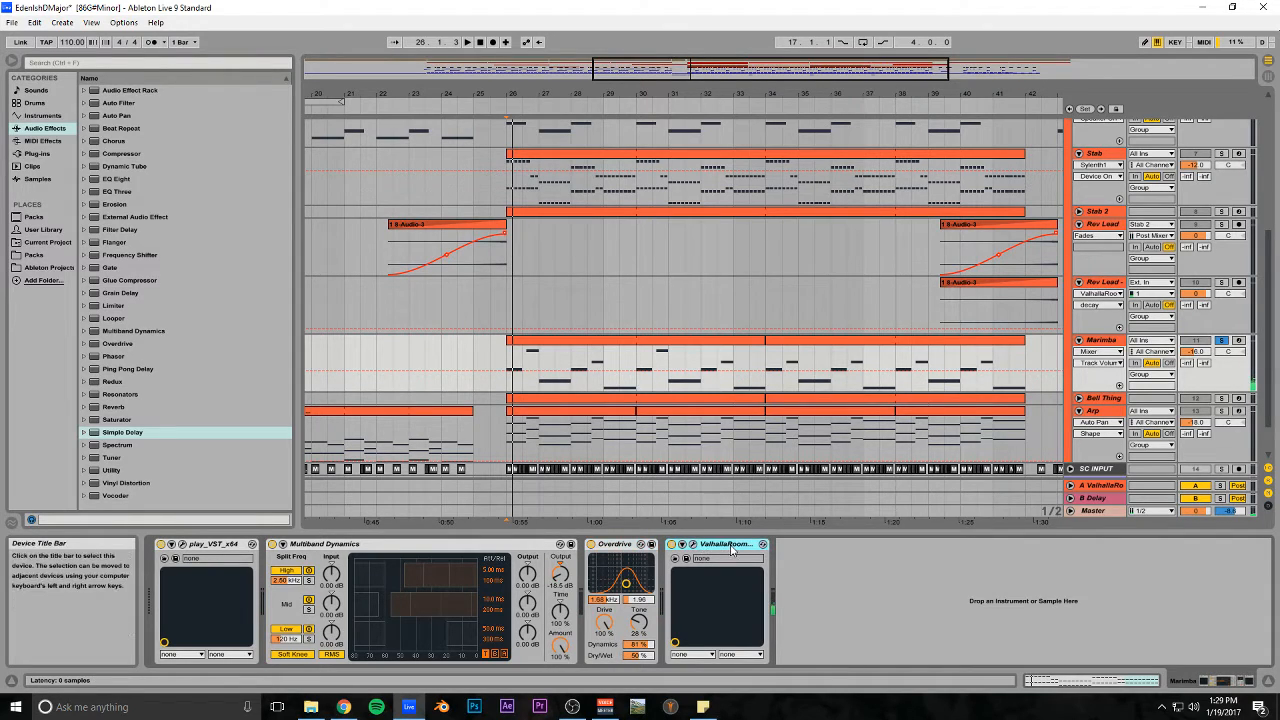
key(space)
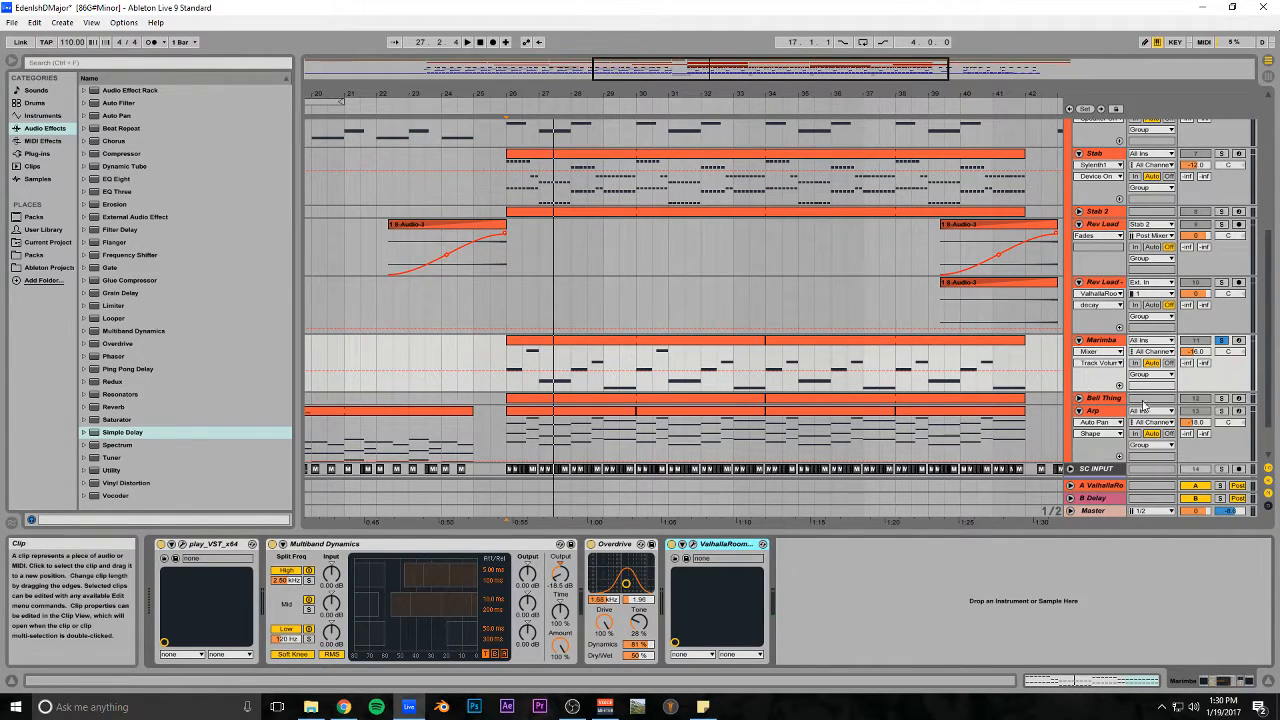
Add the Bell Thing track to the Marimba solo, unfold it, play both from bar 26 and show Bell Thing's devices
ctrl+click(1222, 398)
click(1079, 398)
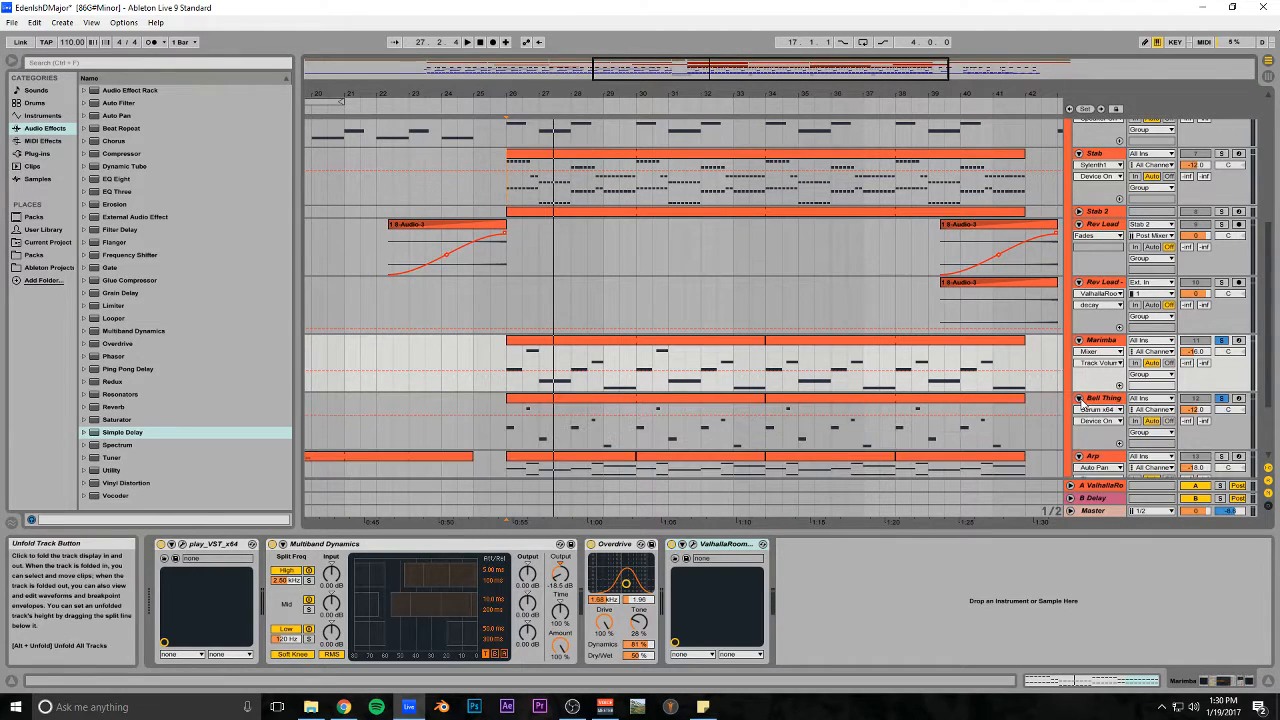
key(space)
scroll(930, 403, down, 2)
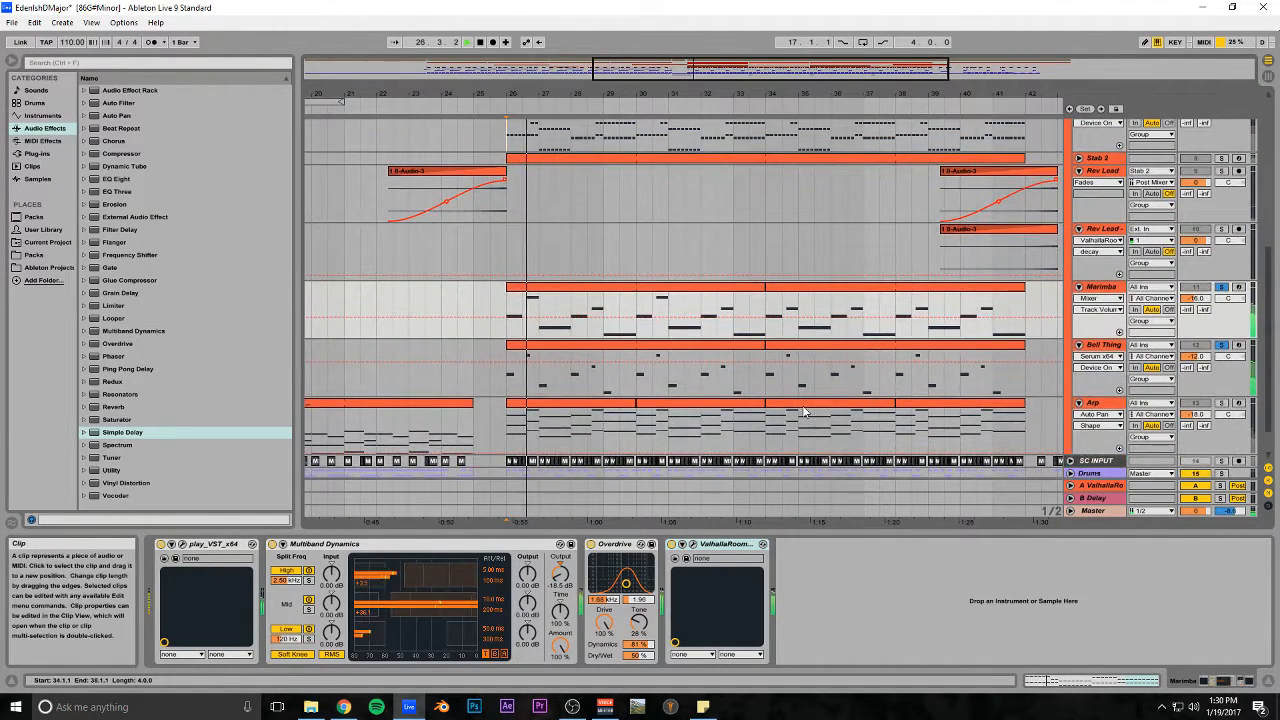
click(1103, 345)
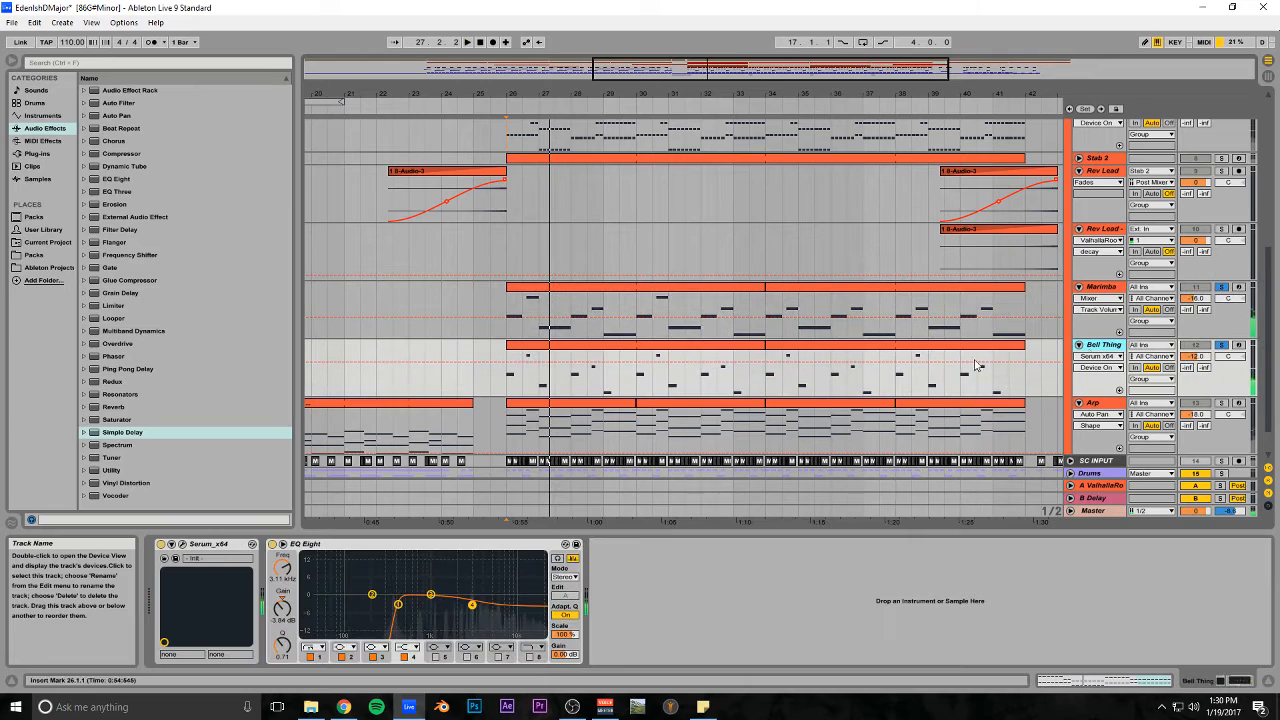
Open the Bell Thing track's Serum synth and examine its oscillator and FX pages
click(180, 544)
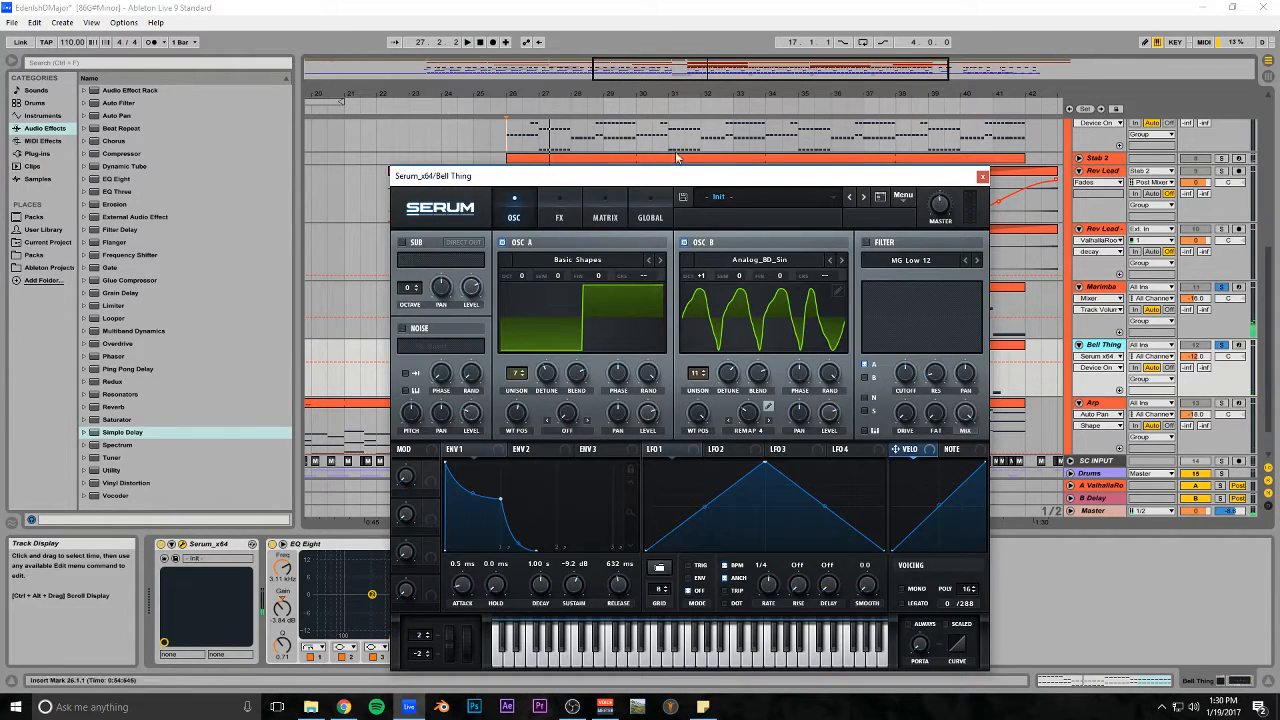
click(545, 215)
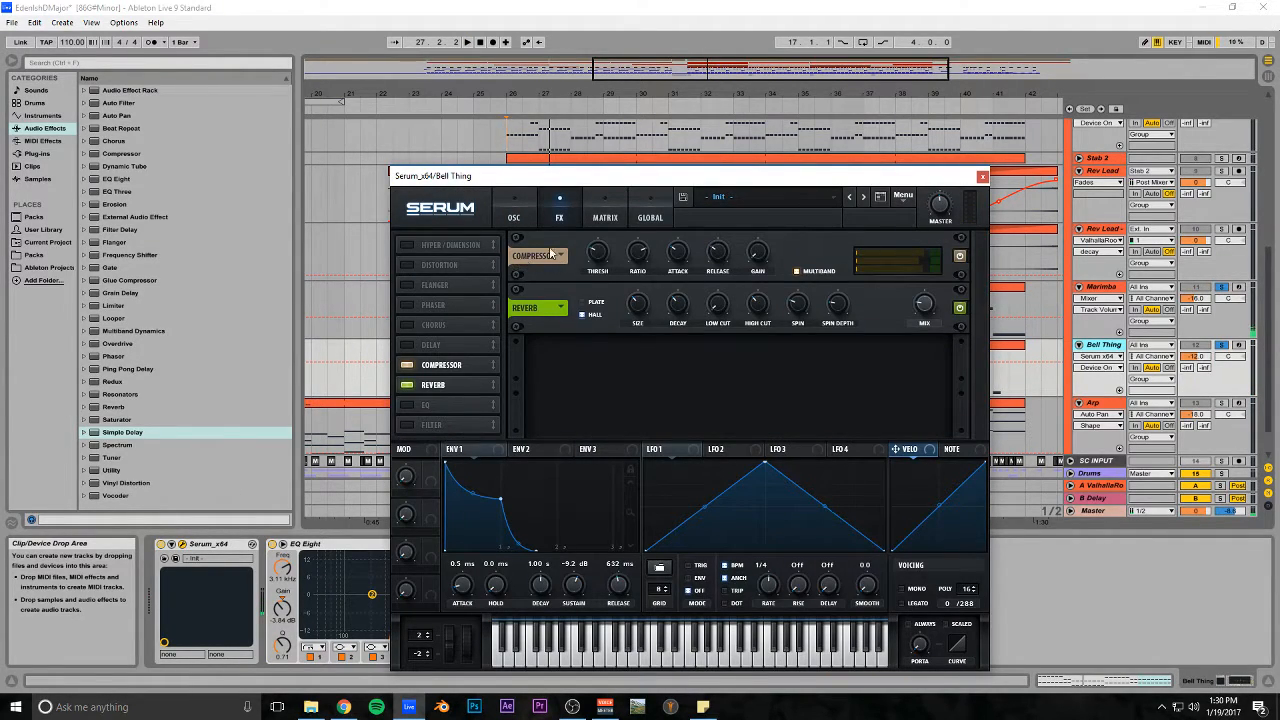
click(513, 215)
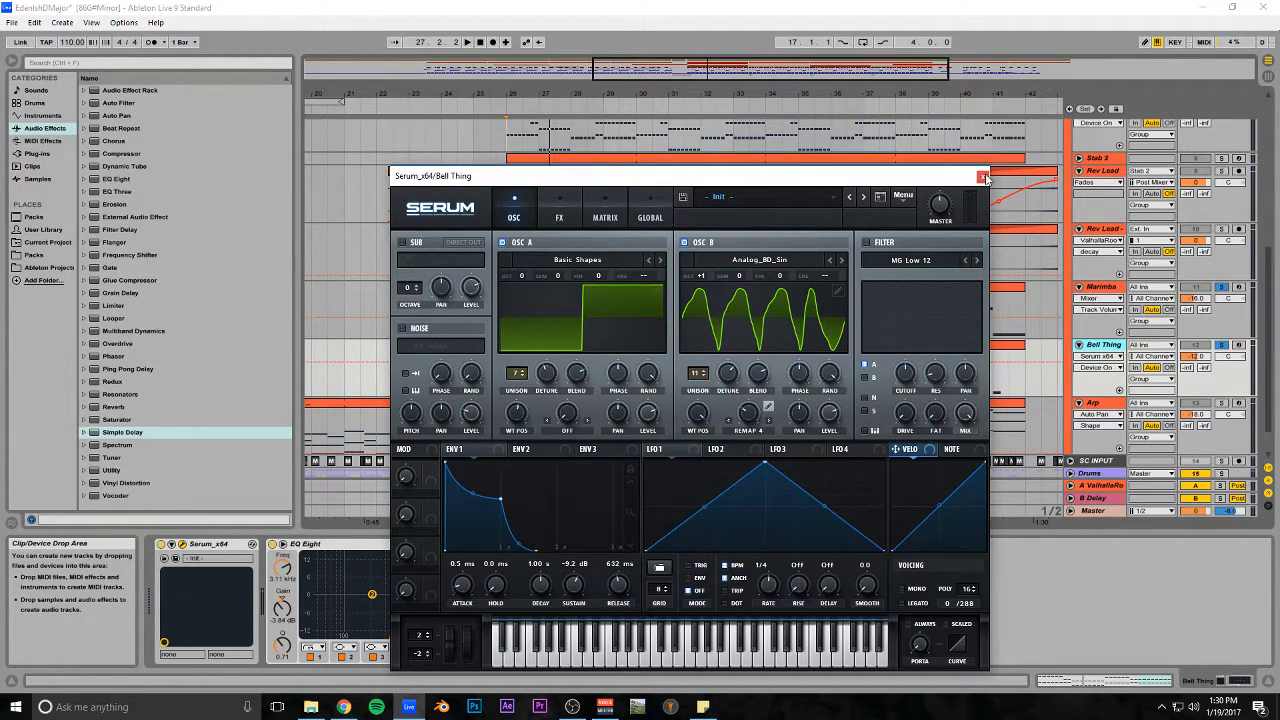
click(559, 217)
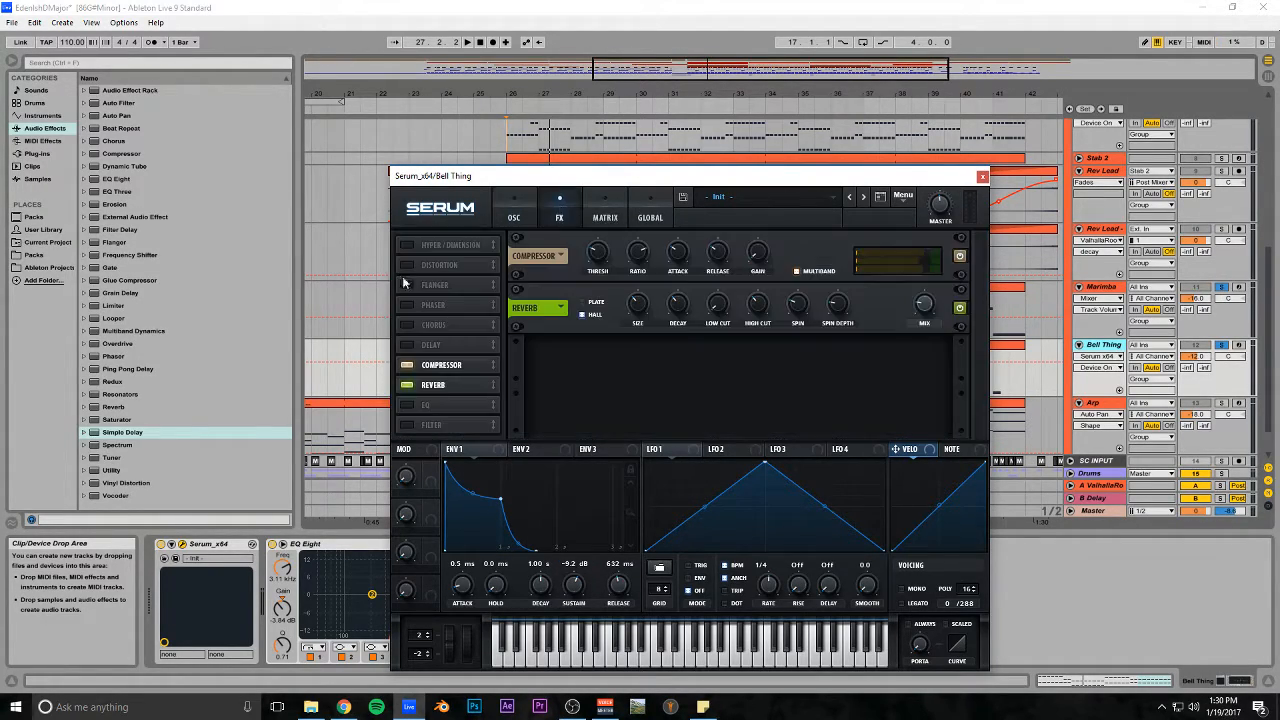
Close the Serum window, take Marimba and Bell Thing out of solo and play the full mix from bar 26
click(982, 177)
scroll(805, 320, down, 2)
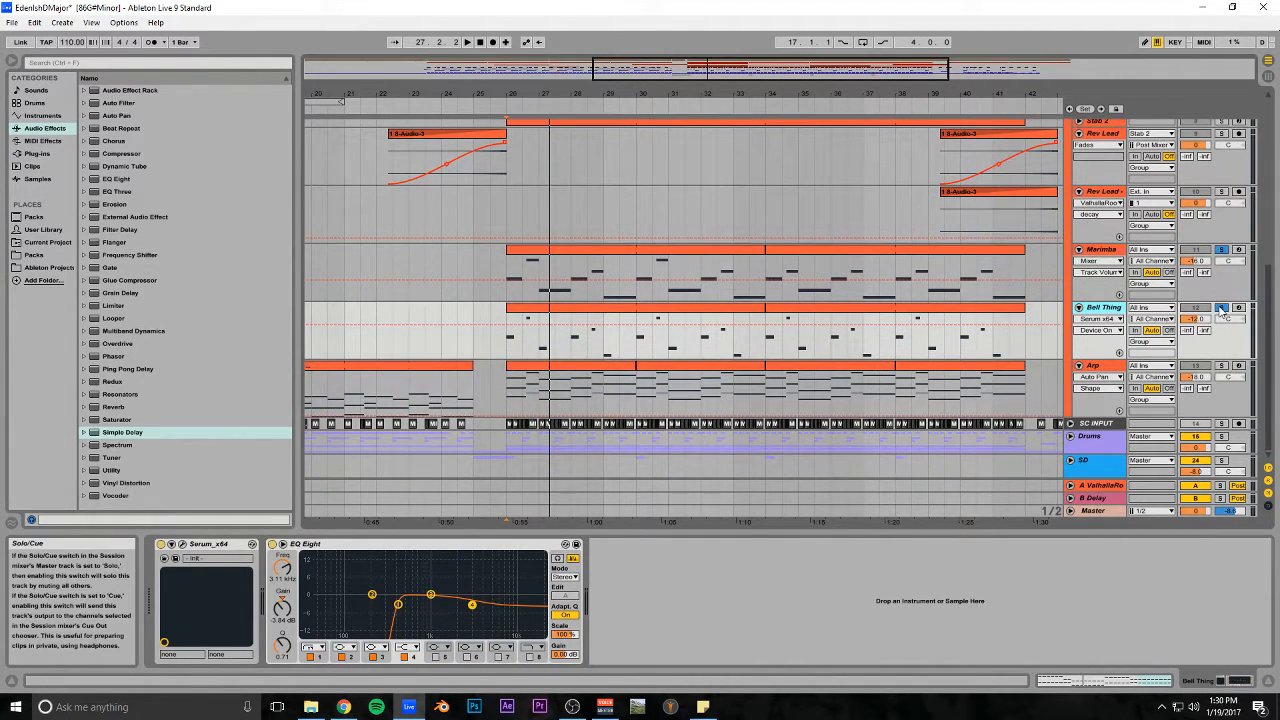
key(space)
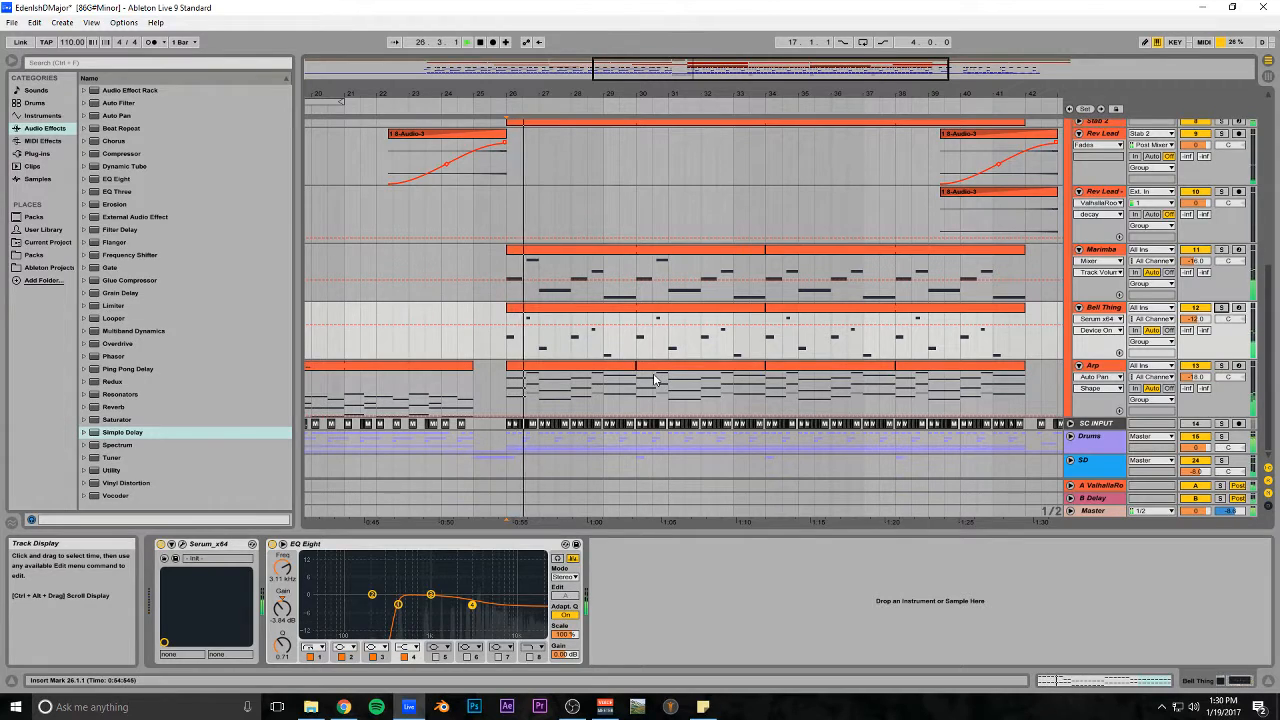
key(space)
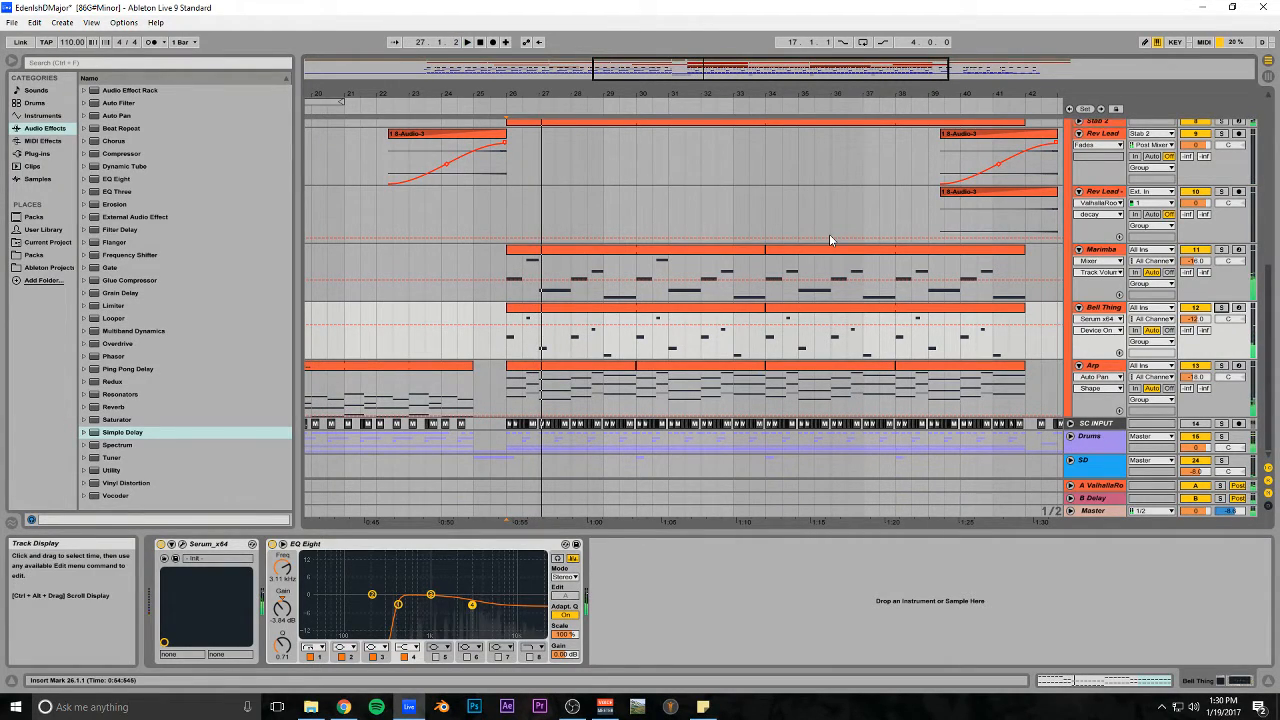
Unfold the SC INPUT track and examine its trigger clips from bar 26 onward
click(1095, 426)
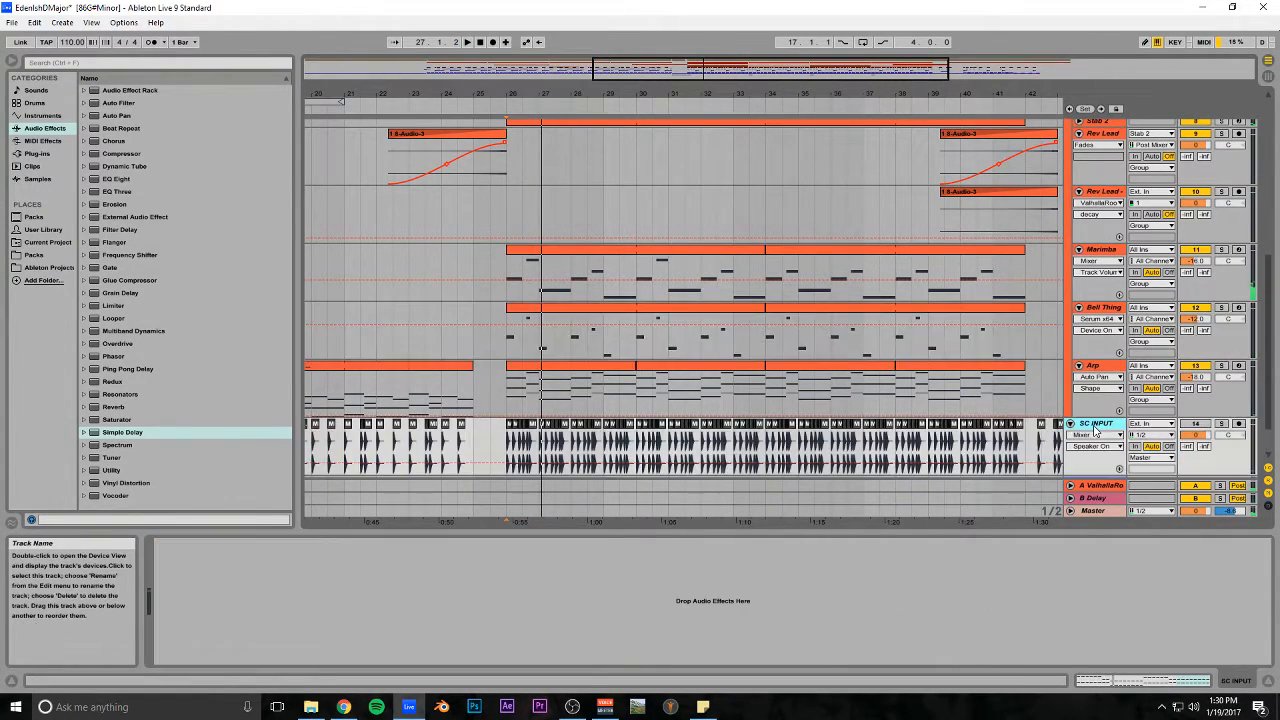
scroll(550, 470, down, 2)
drag(588, 94, 644, 379)
drag(678, 94, 528, 62)
Show the sidechain Compressor on the Synth group and the EQ Eight and Compressor on the Guitar group
scroll(588, 297, up, 8)
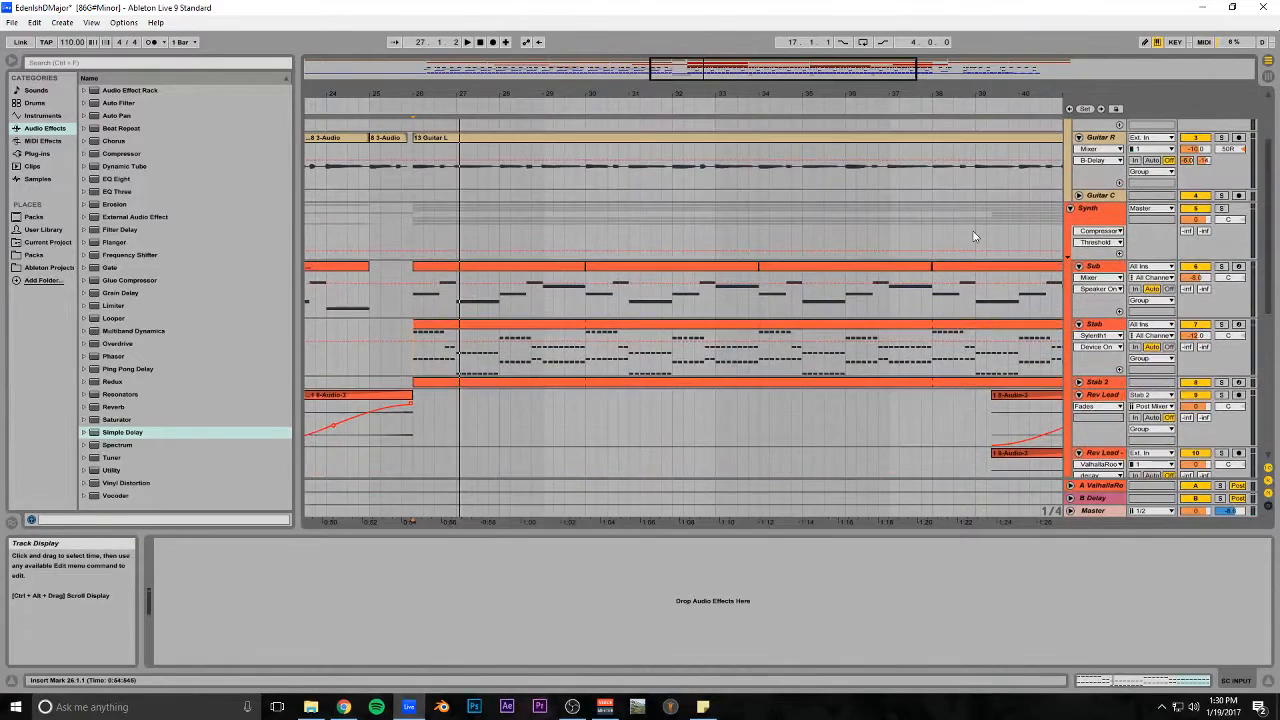
click(1101, 213)
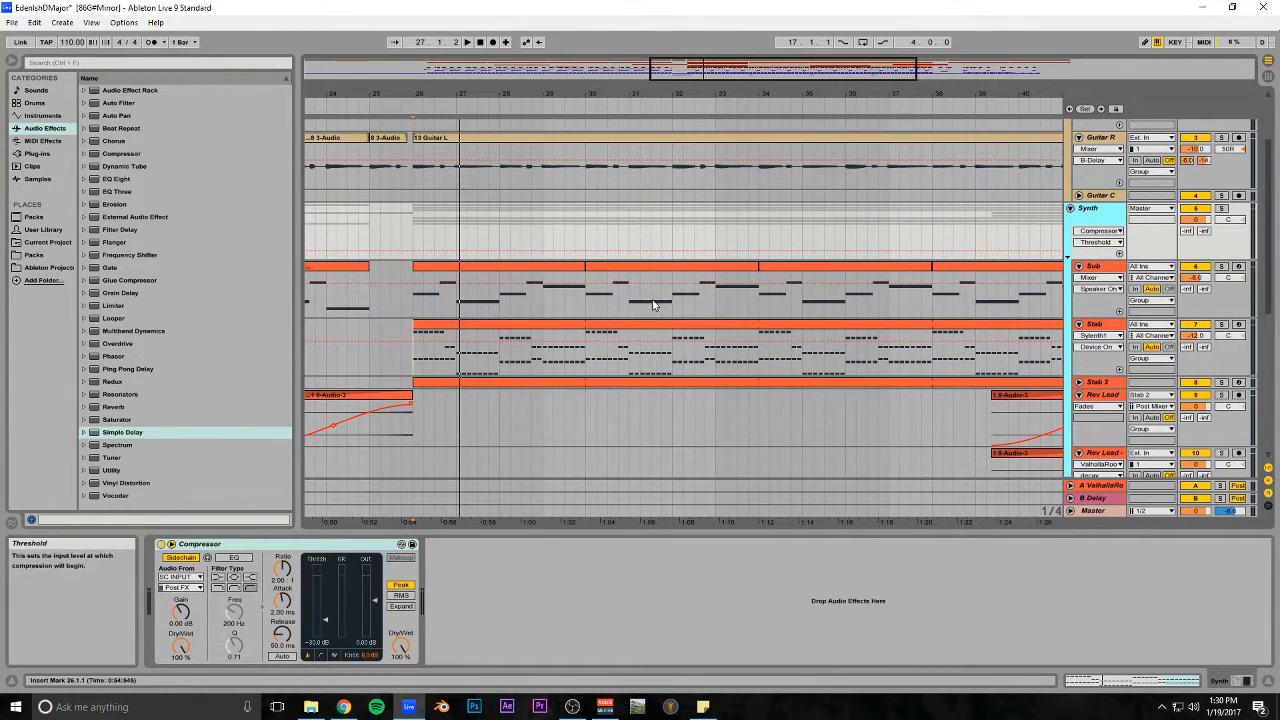
scroll(723, 277, up, 3)
click(1088, 133)
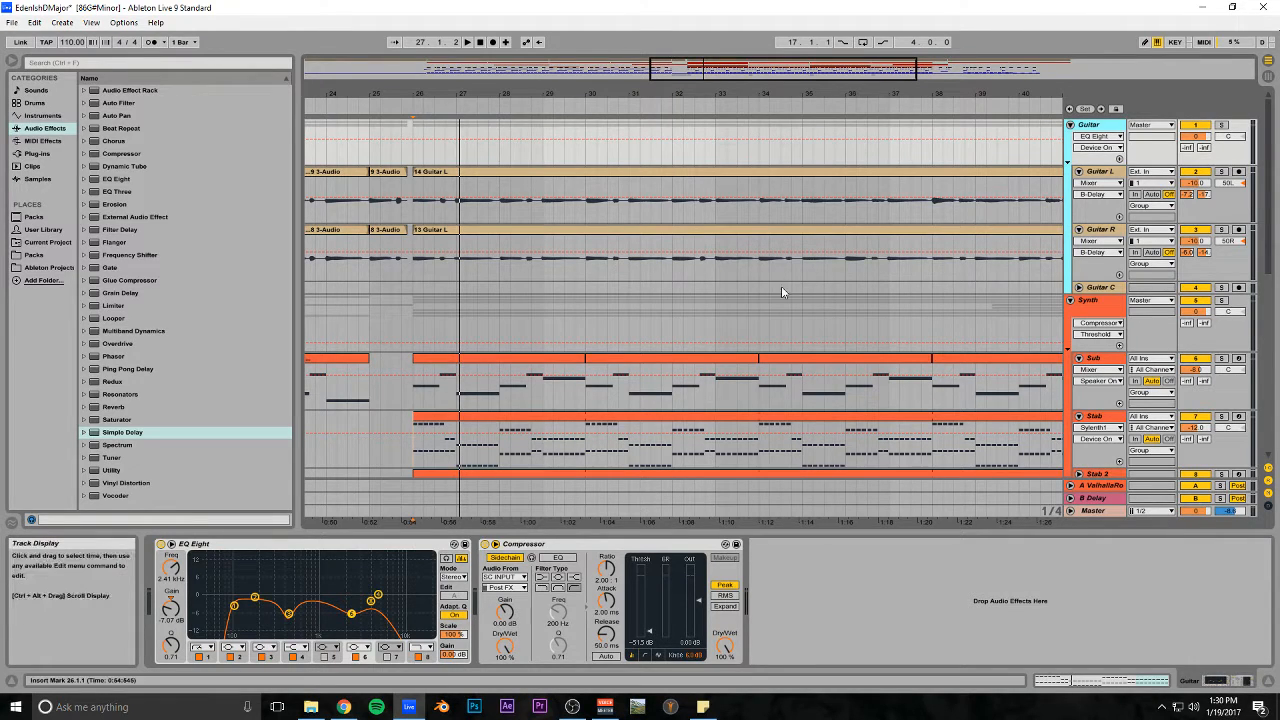
Unfold the Drums and SD groups to show their individual drum tracks
scroll(781, 286, down, 5)
scroll(785, 316, down, 4)
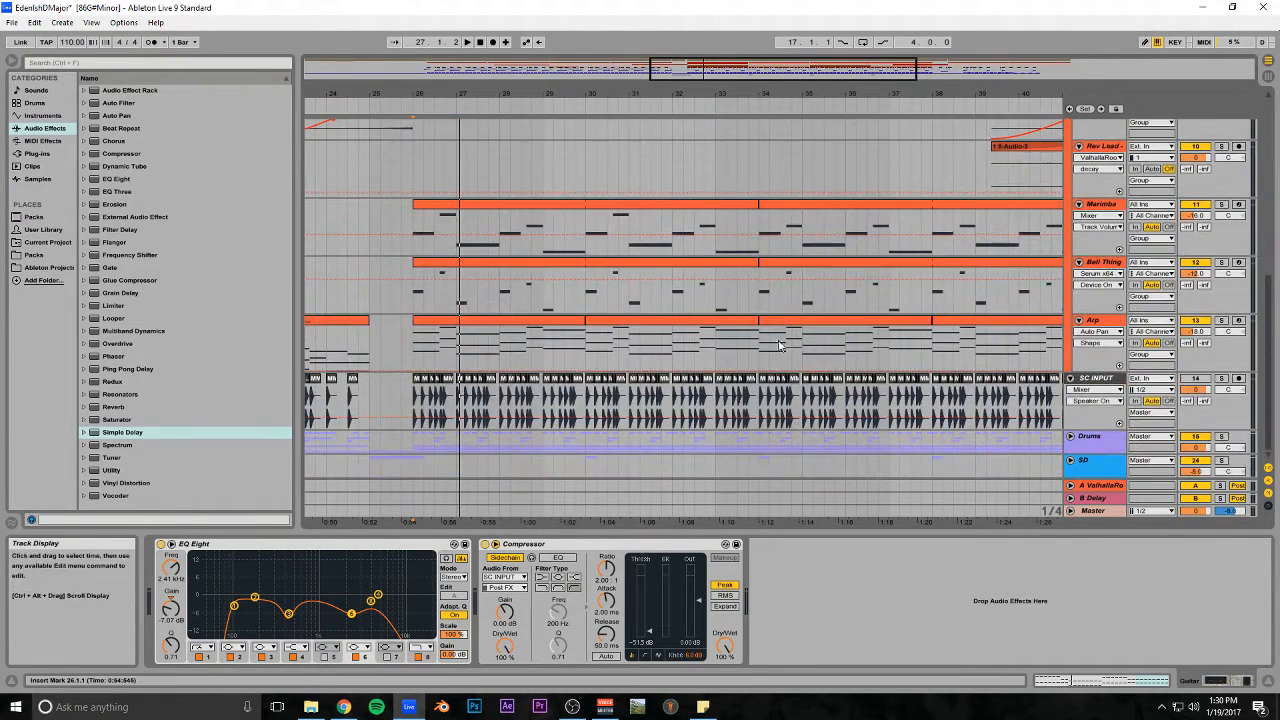
click(1070, 437)
scroll(1066, 455, down, 3)
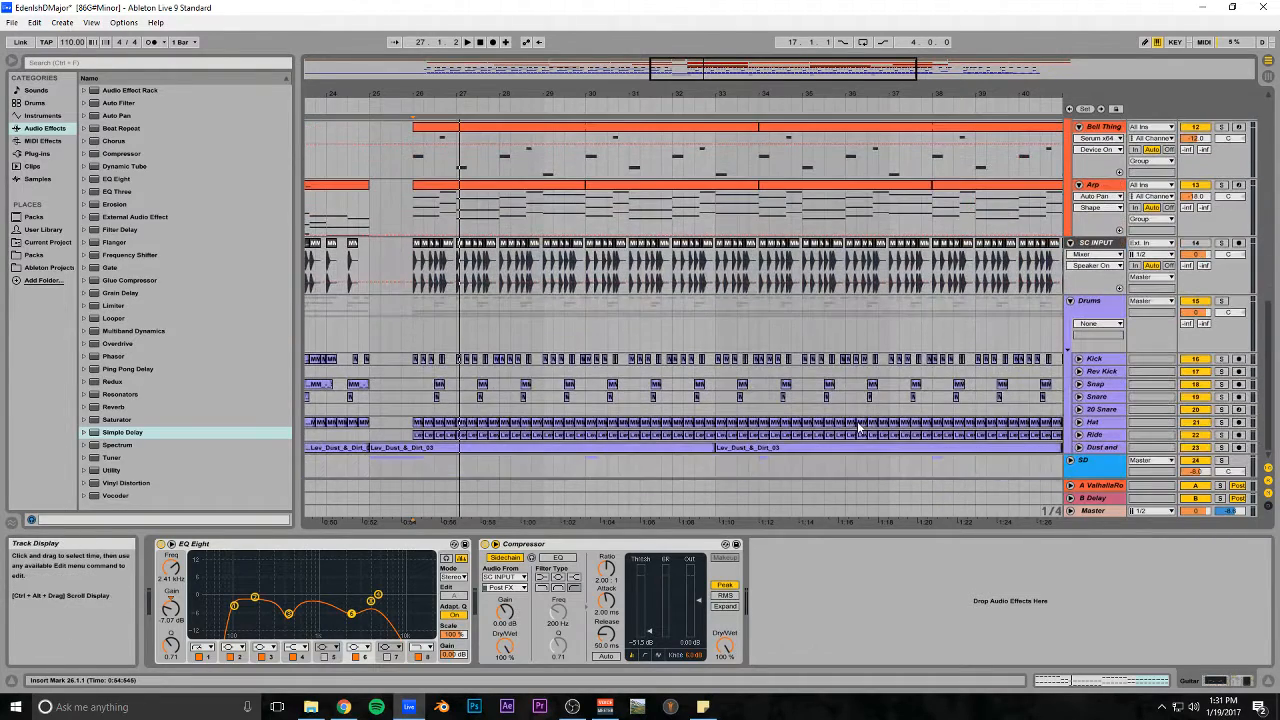
click(1070, 460)
scroll(783, 437, down, 3)
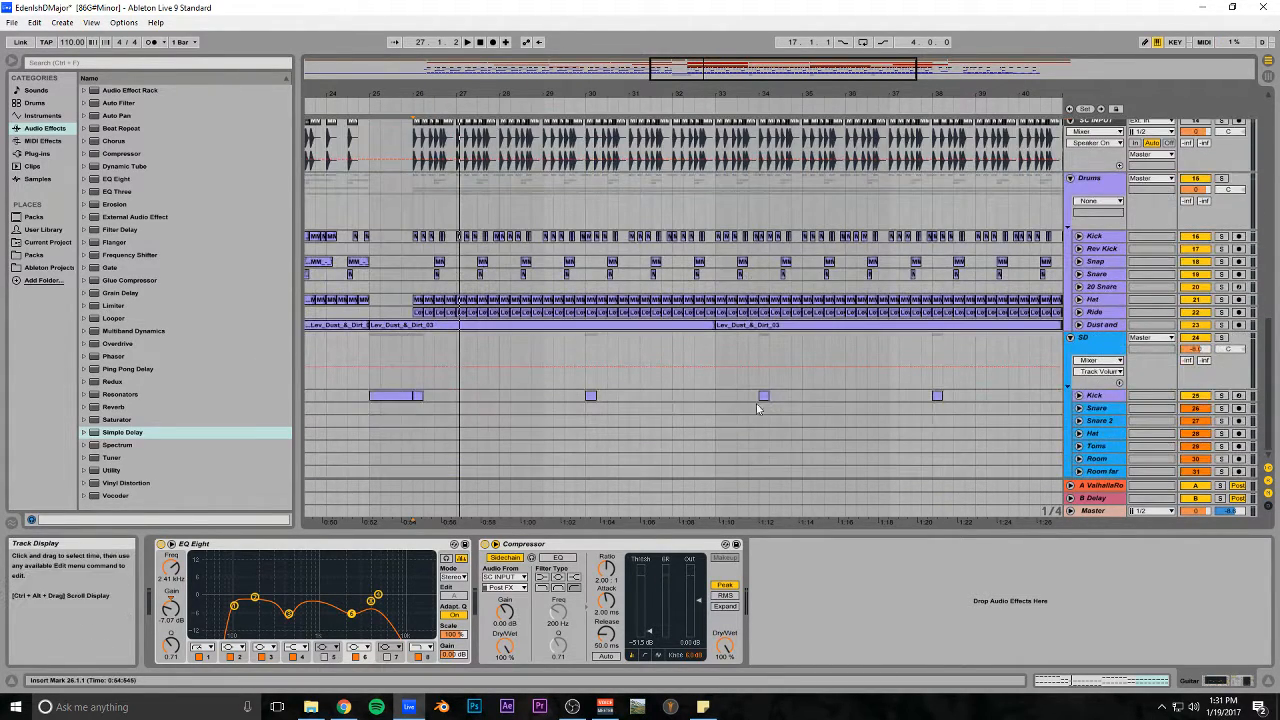
Show the devices of the SD group's Kick track, then open its Superior Drummer plugin and close it again
drag(752, 73, 741, 68)
click(1104, 396)
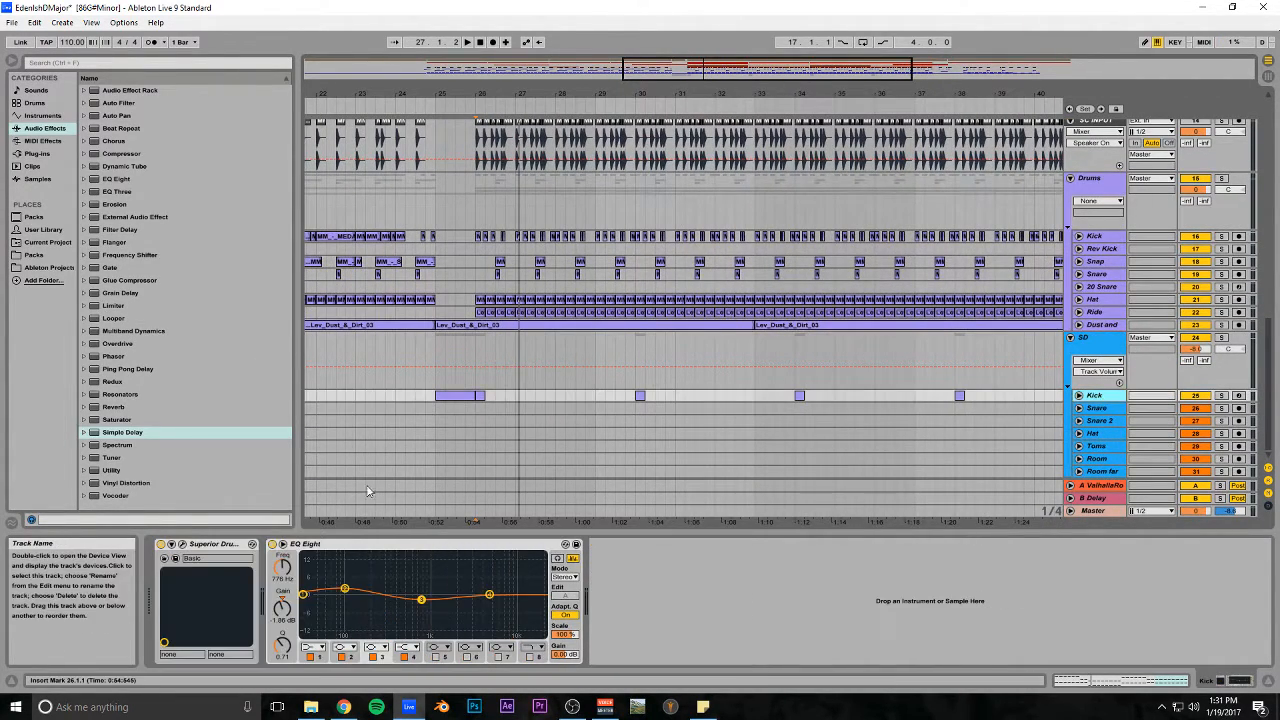
click(182, 544)
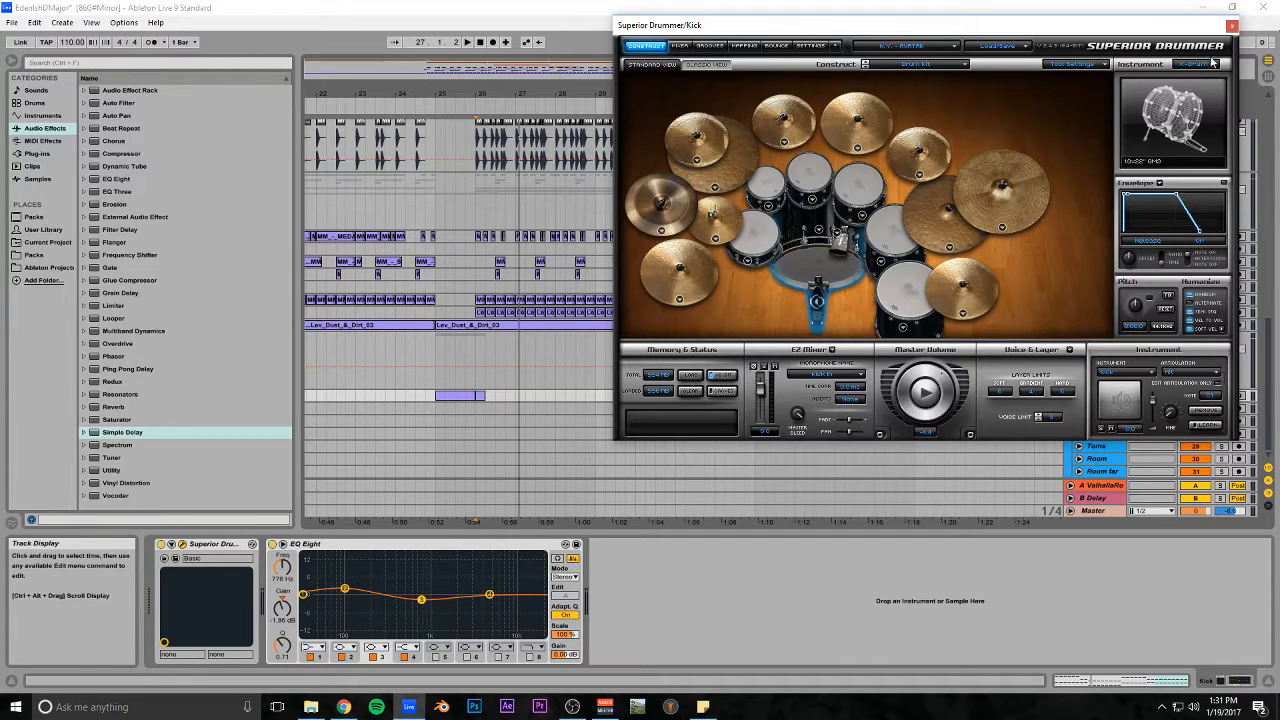
click(1234, 12)
Play the SD group from bar 25 in solo, end the solo and set the insert marker at bar 30
click(436, 380)
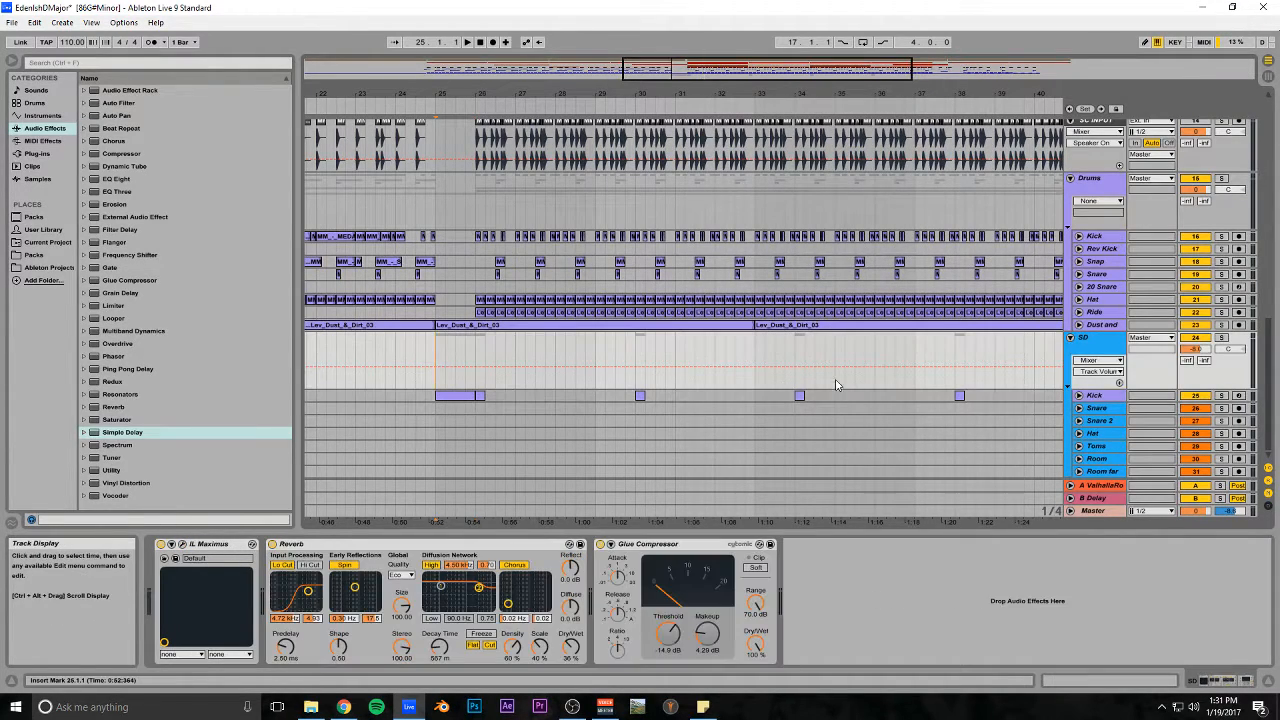
key(space)
click(1221, 338)
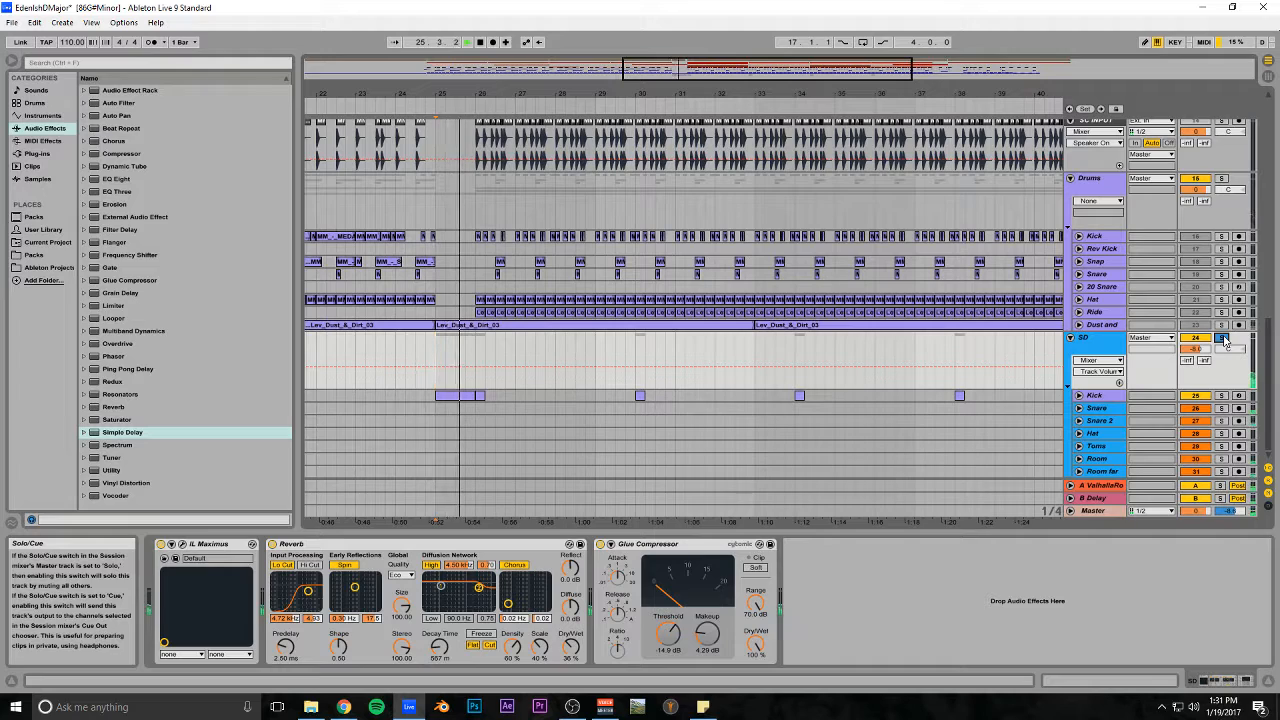
click(1221, 338)
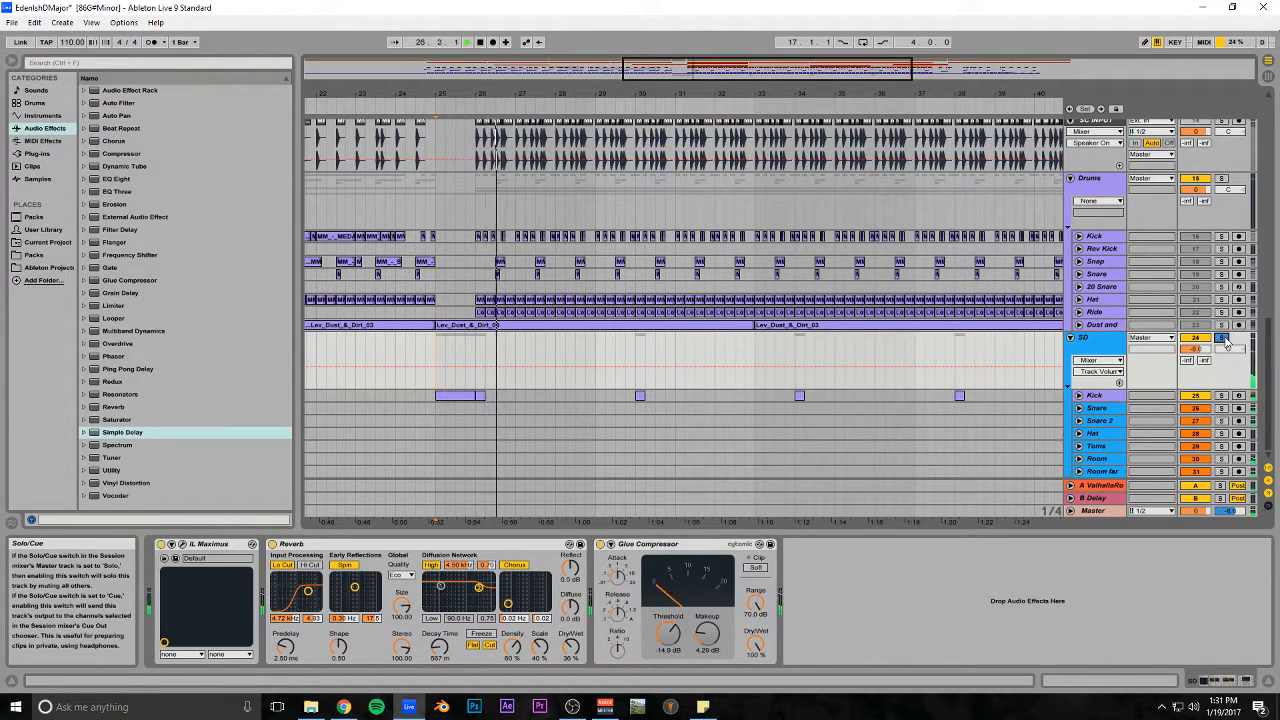
click(636, 352)
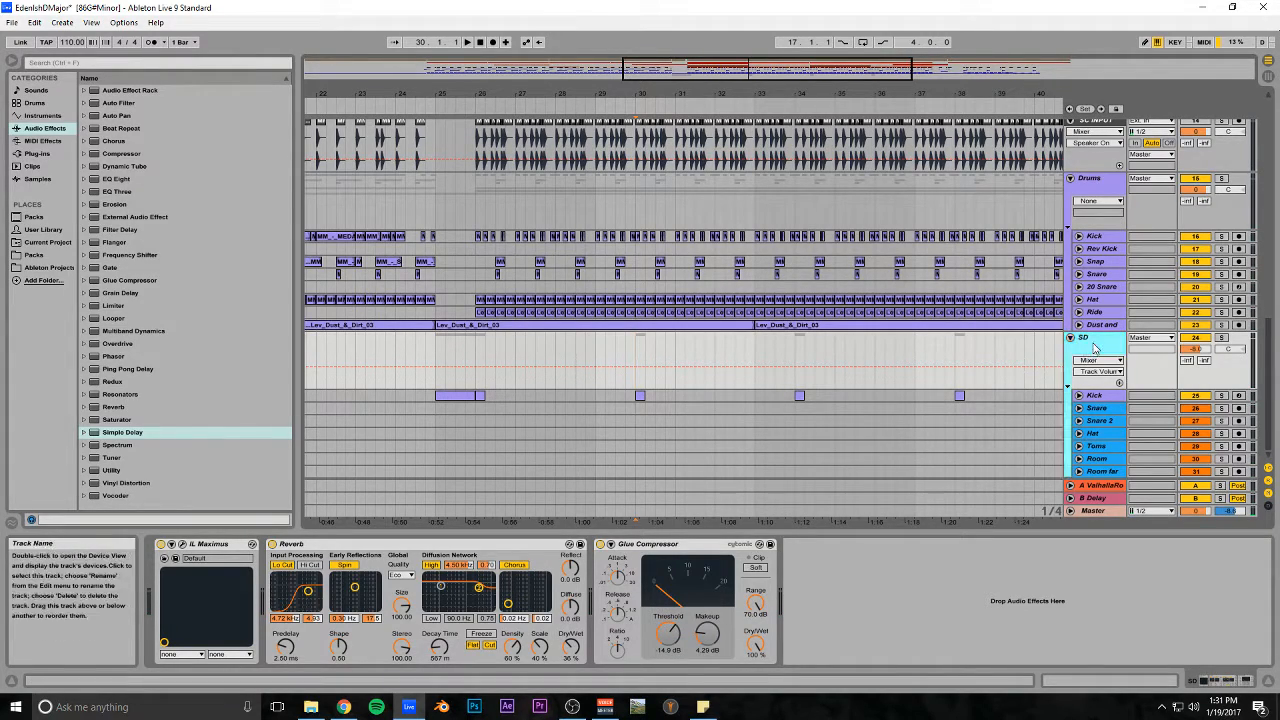
Review the SD Kick track's clips across the arrangement and fold the SD group
click(1100, 396)
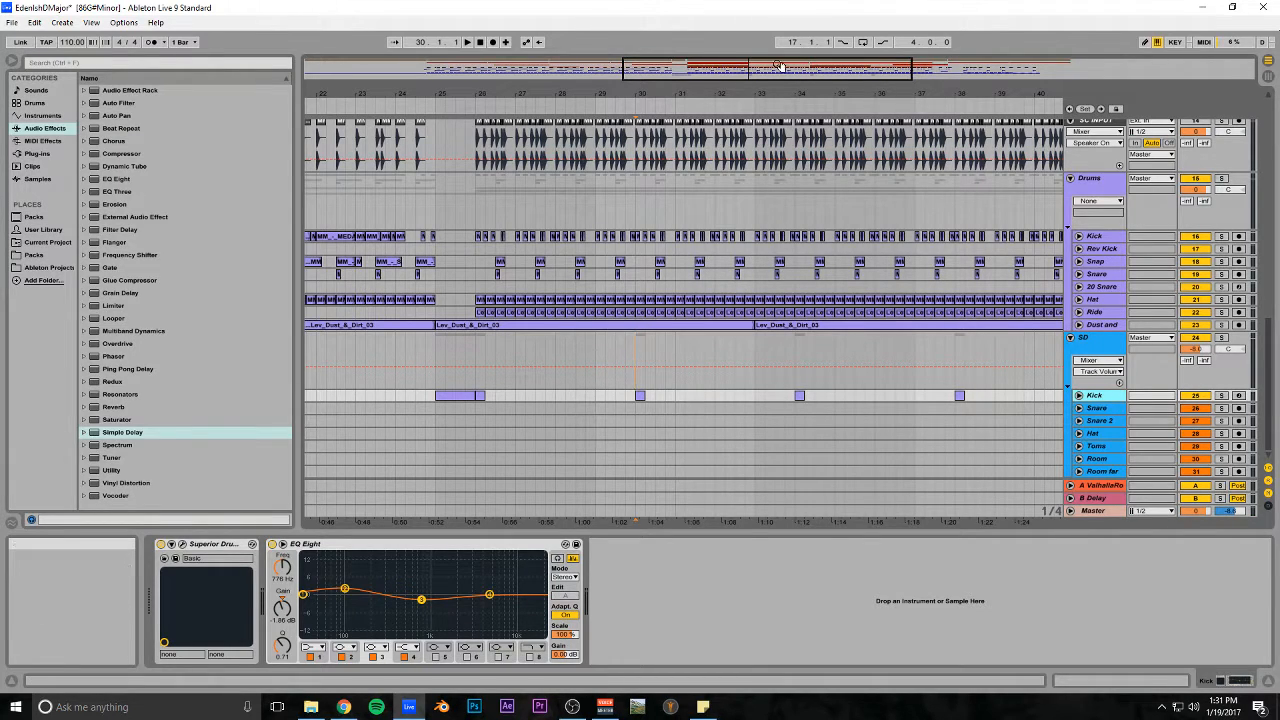
drag(782, 68, 826, 23)
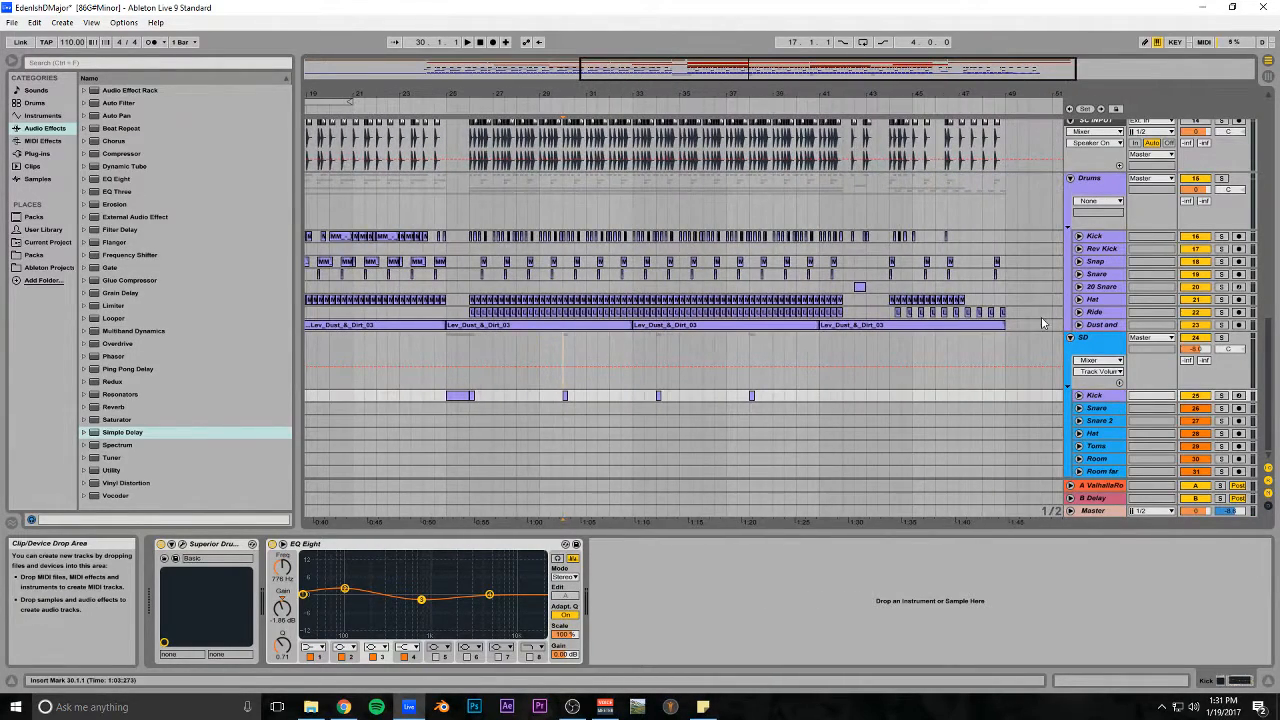
click(1070, 338)
scroll(723, 380, up, 3)
scroll(648, 374, down, 3)
drag(584, 93, 580, 38)
Solo the Dust and Dirt track, play it from bar 1, show its device chain and end the solo
click(308, 435)
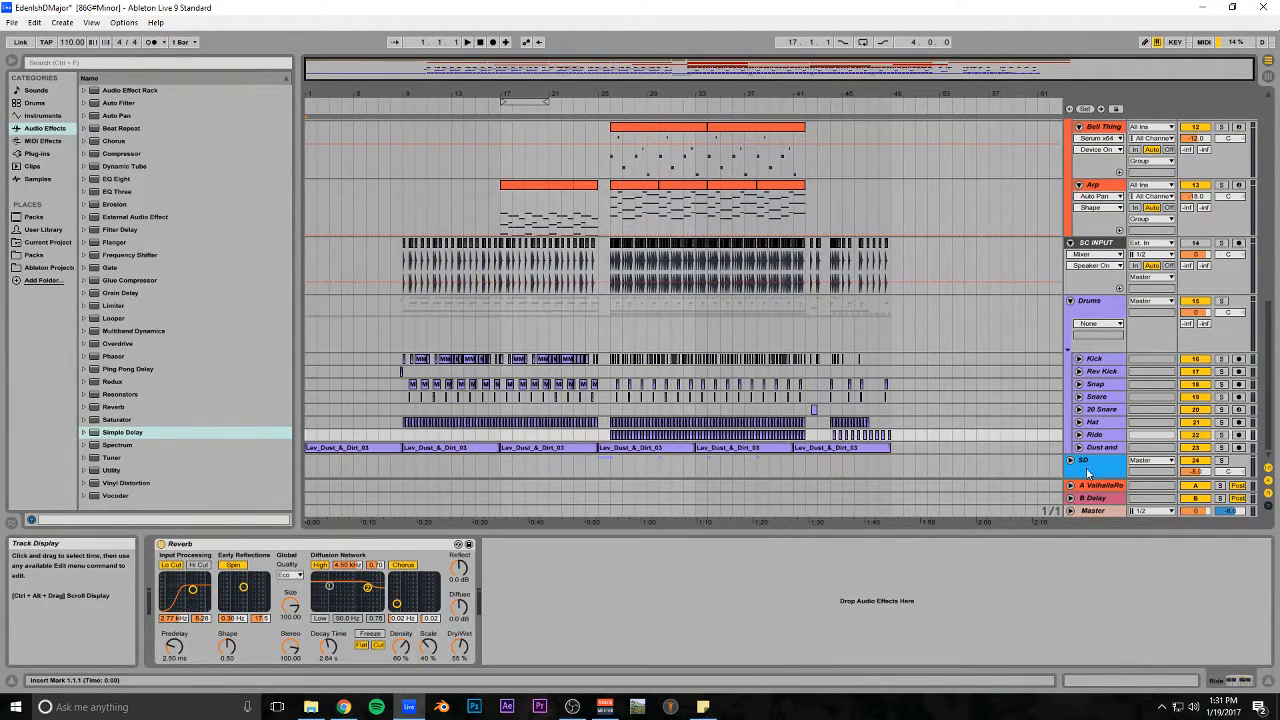
click(1222, 449)
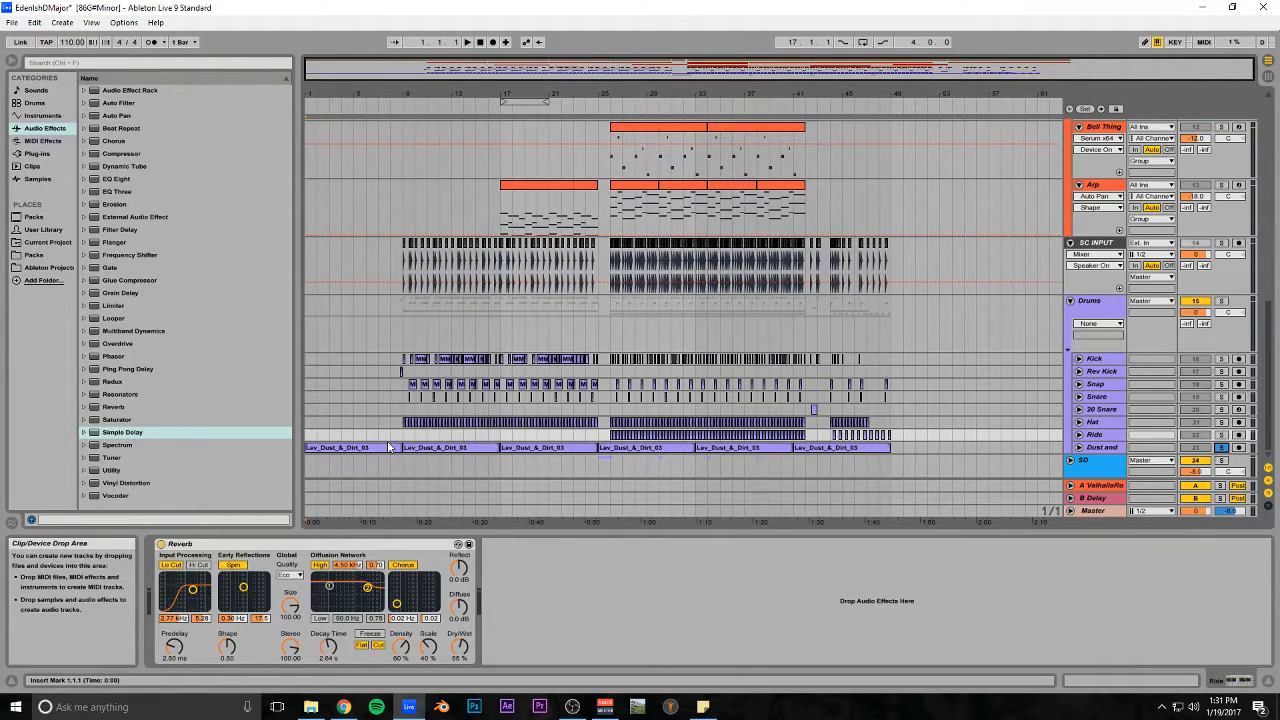
key(space)
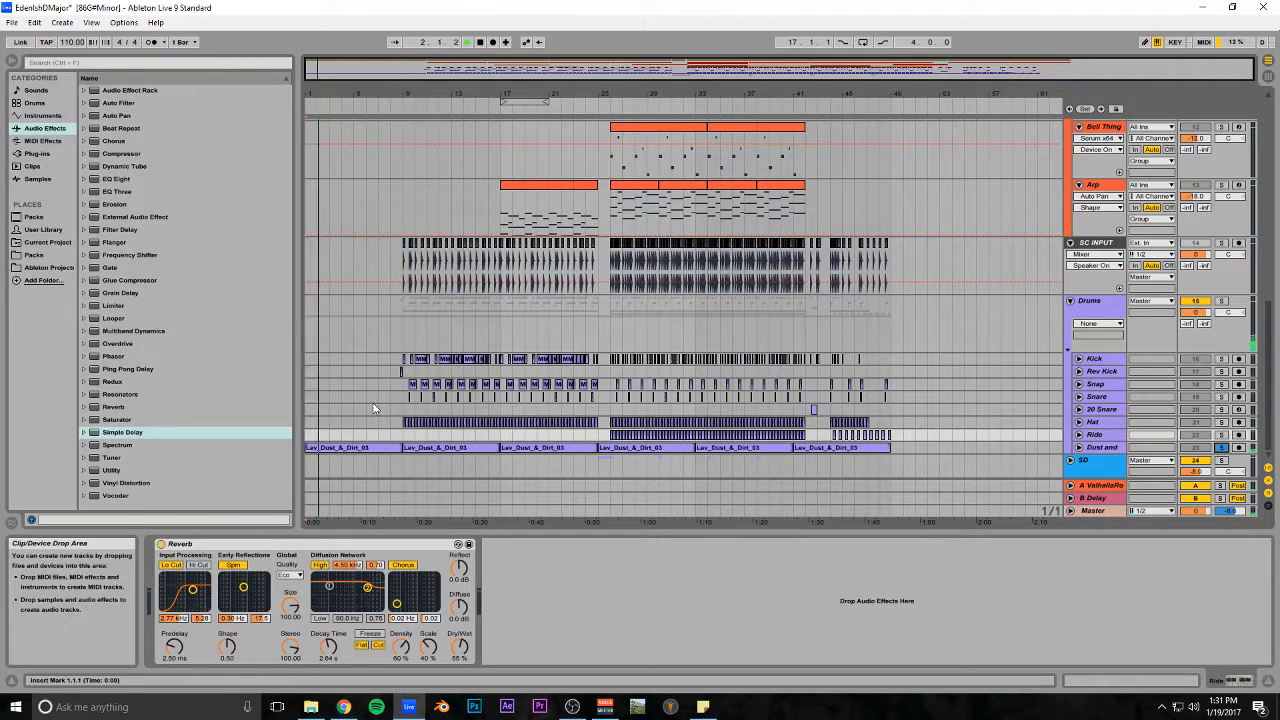
click(1095, 450)
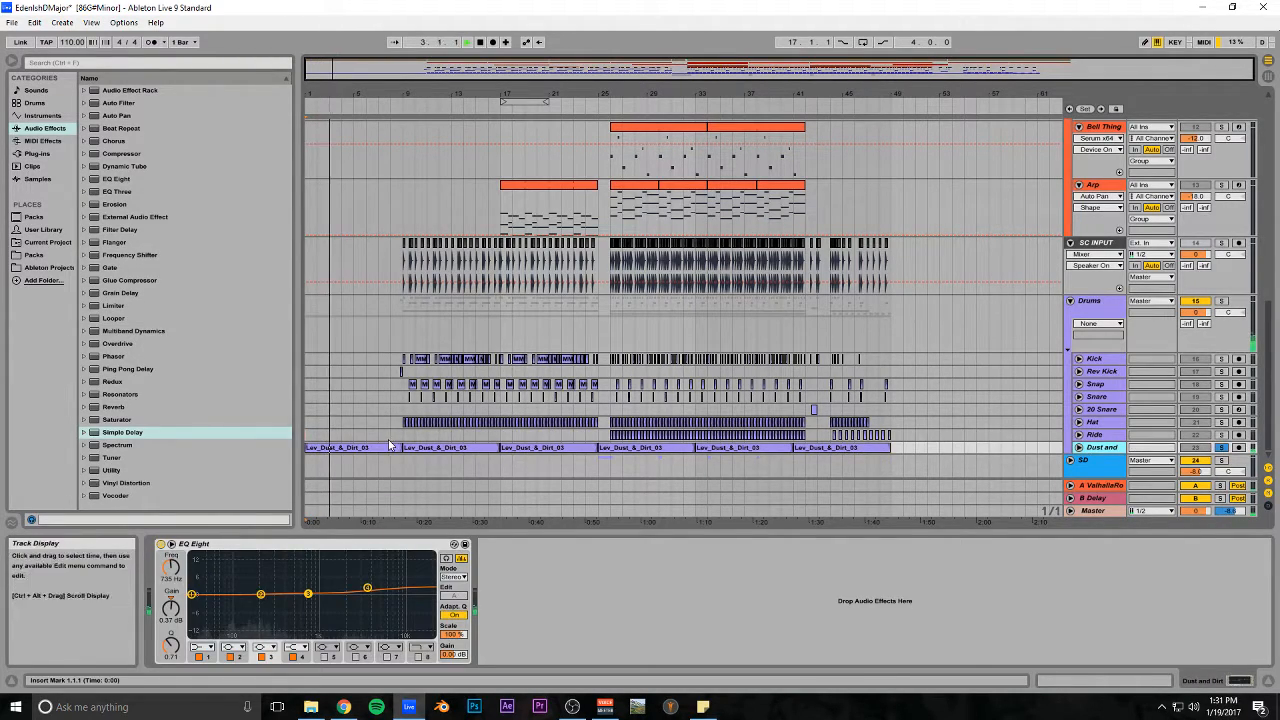
click(604, 437)
click(1221, 449)
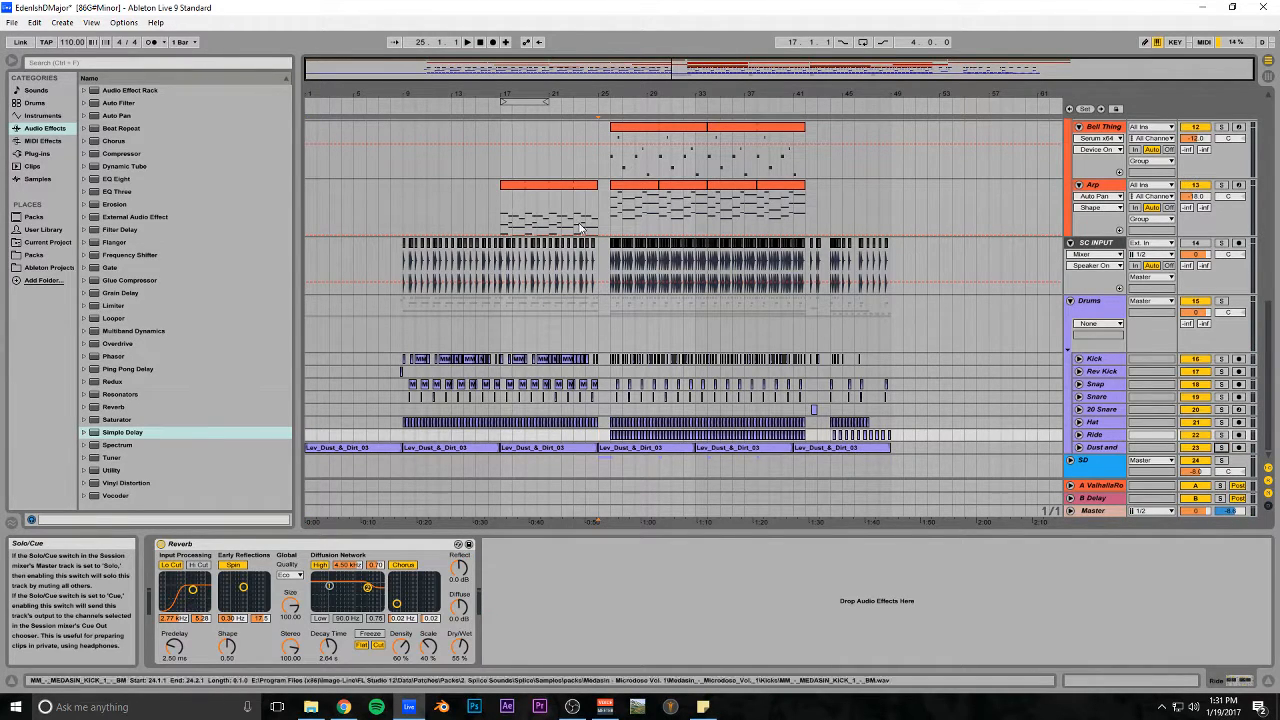
Check the Rev Kick and Kick tracks' device chains in the Drums group and play Kick in solo from bar 9
drag(674, 73, 336, 322)
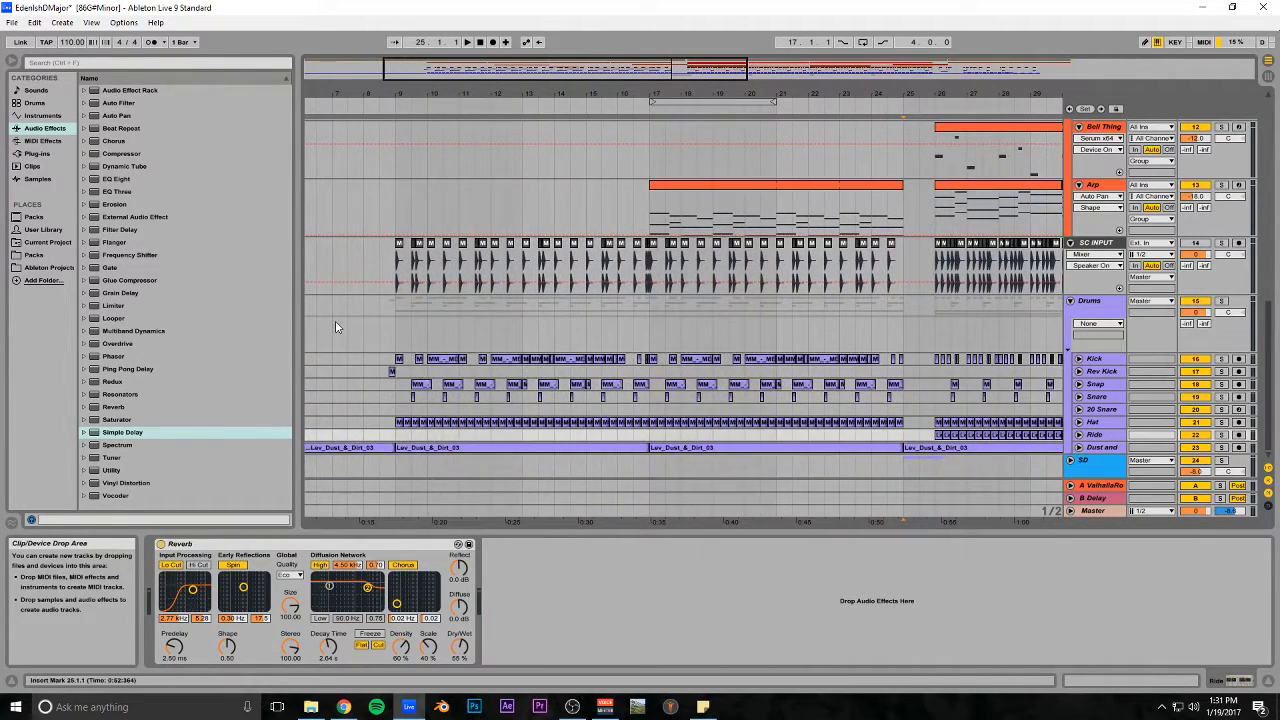
click(415, 348)
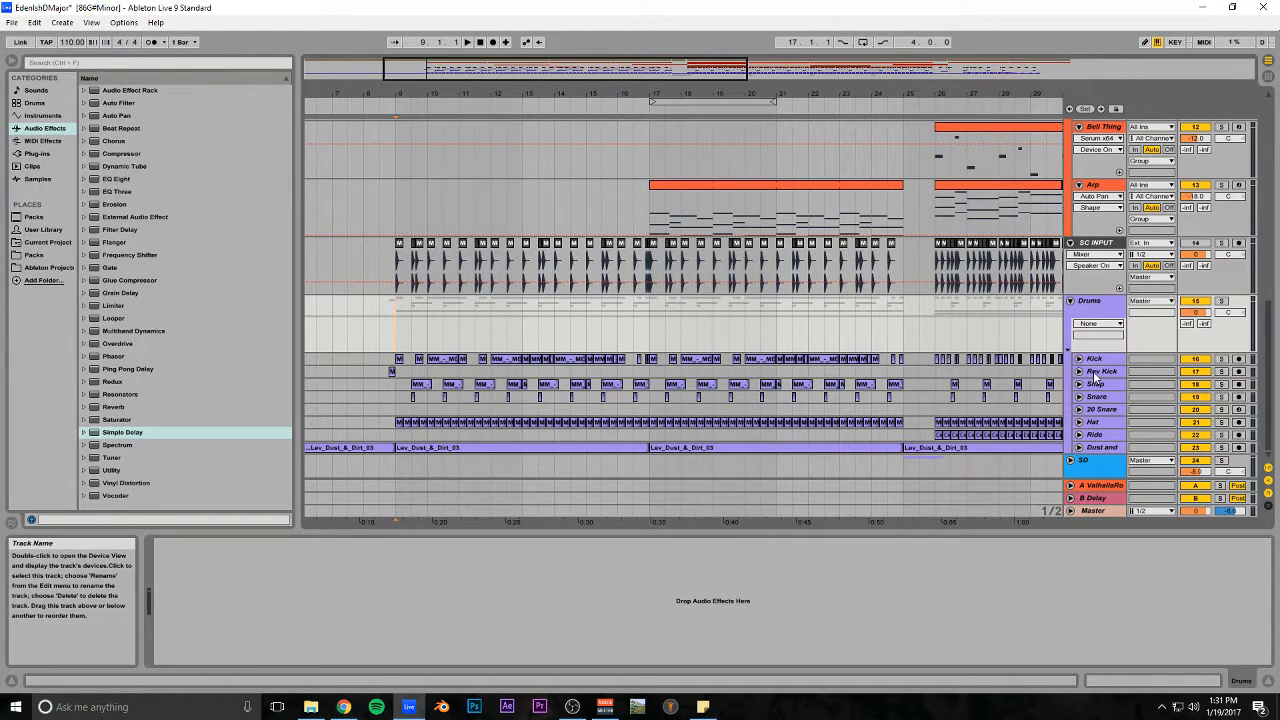
drag(670, 75, 1148, 320)
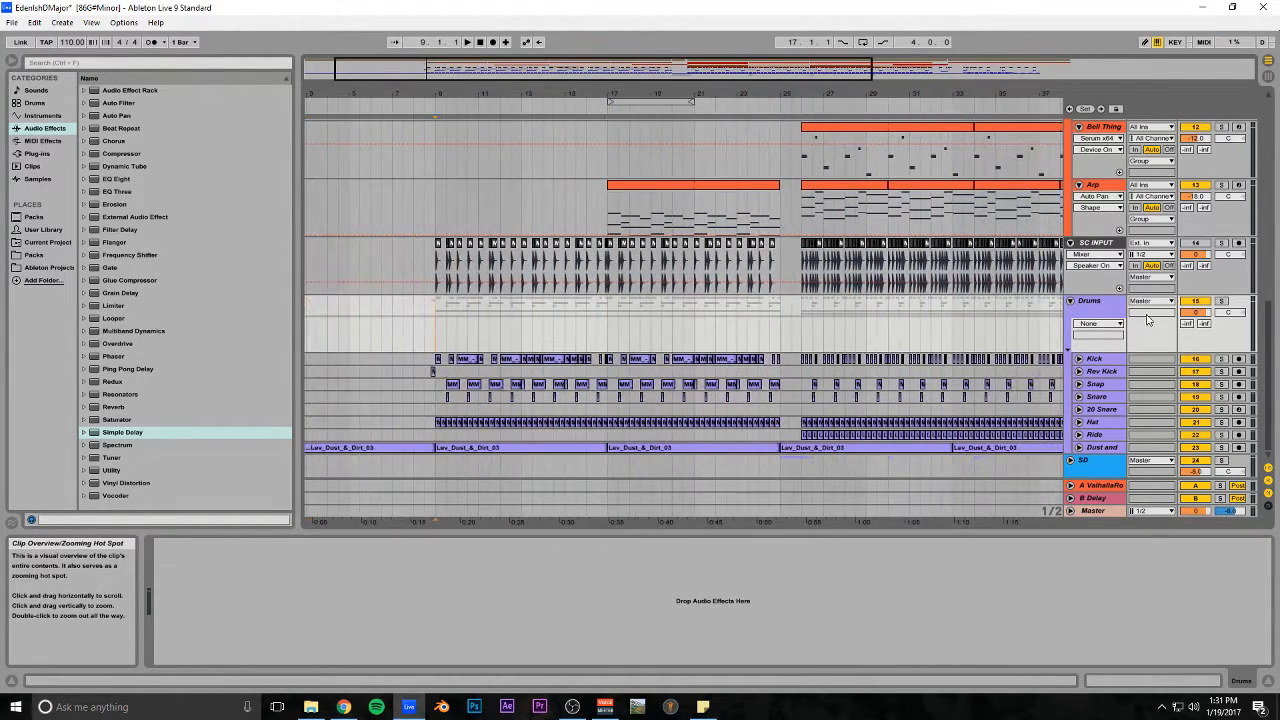
click(1095, 358)
click(1101, 371)
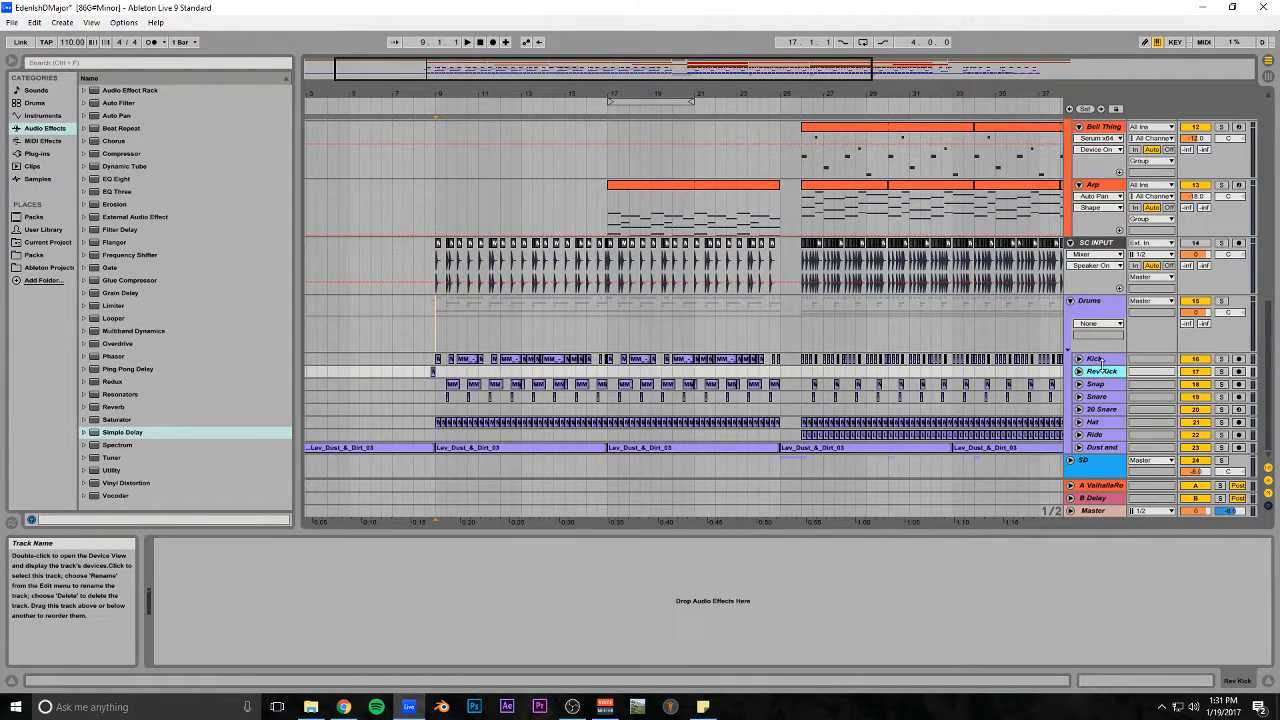
click(1101, 360)
key(space)
click(1222, 360)
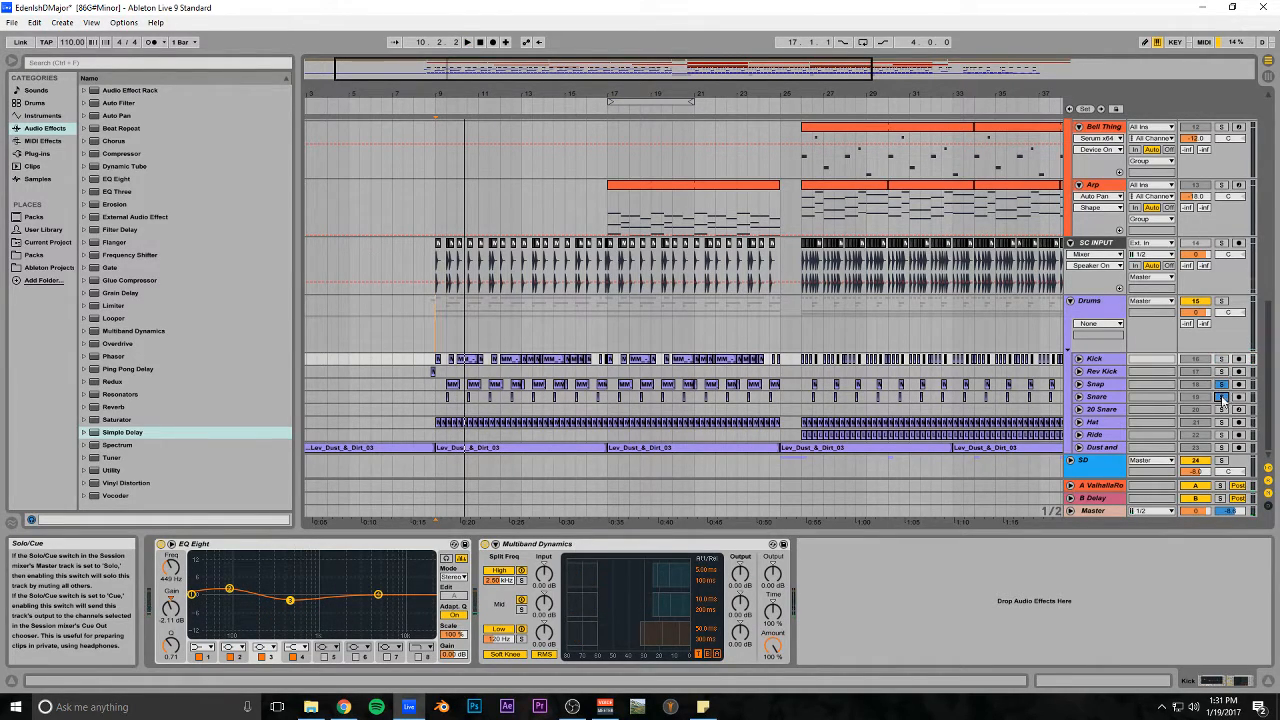
Play Snap, Snare and 20 Snare in solo from bar 9 and show each track's devices
key(space)
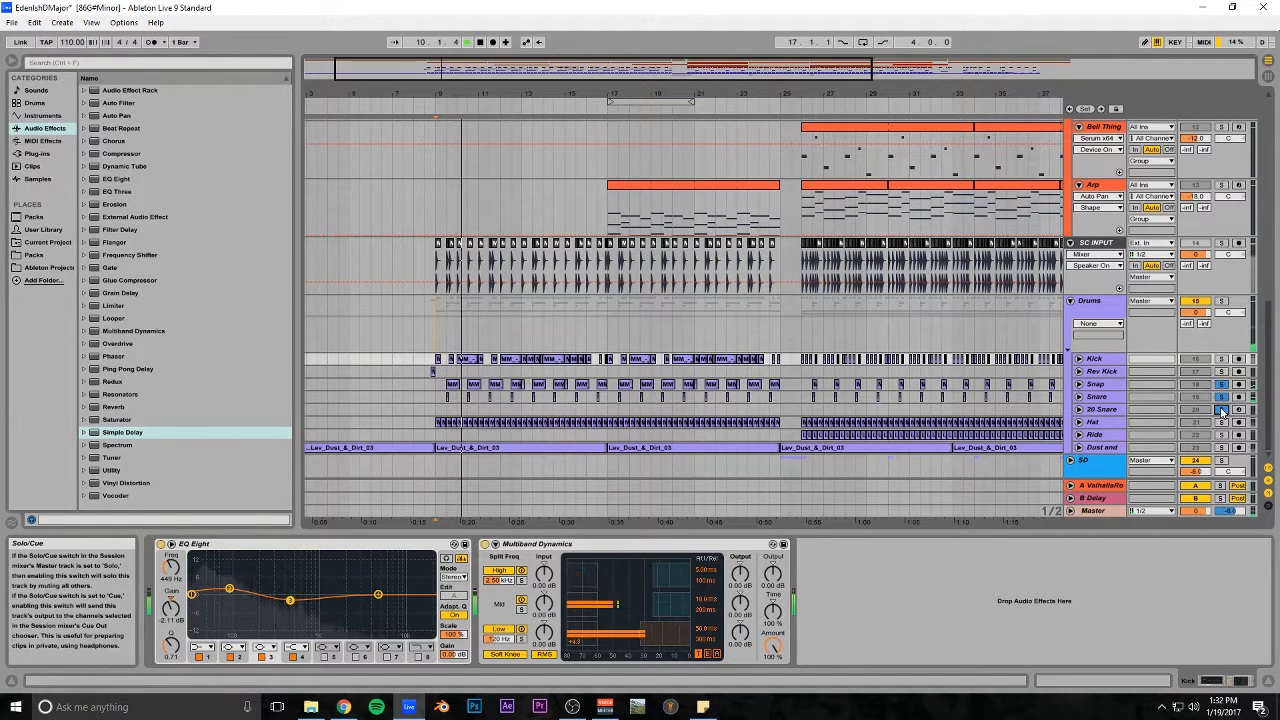
key(space)
click(1112, 385)
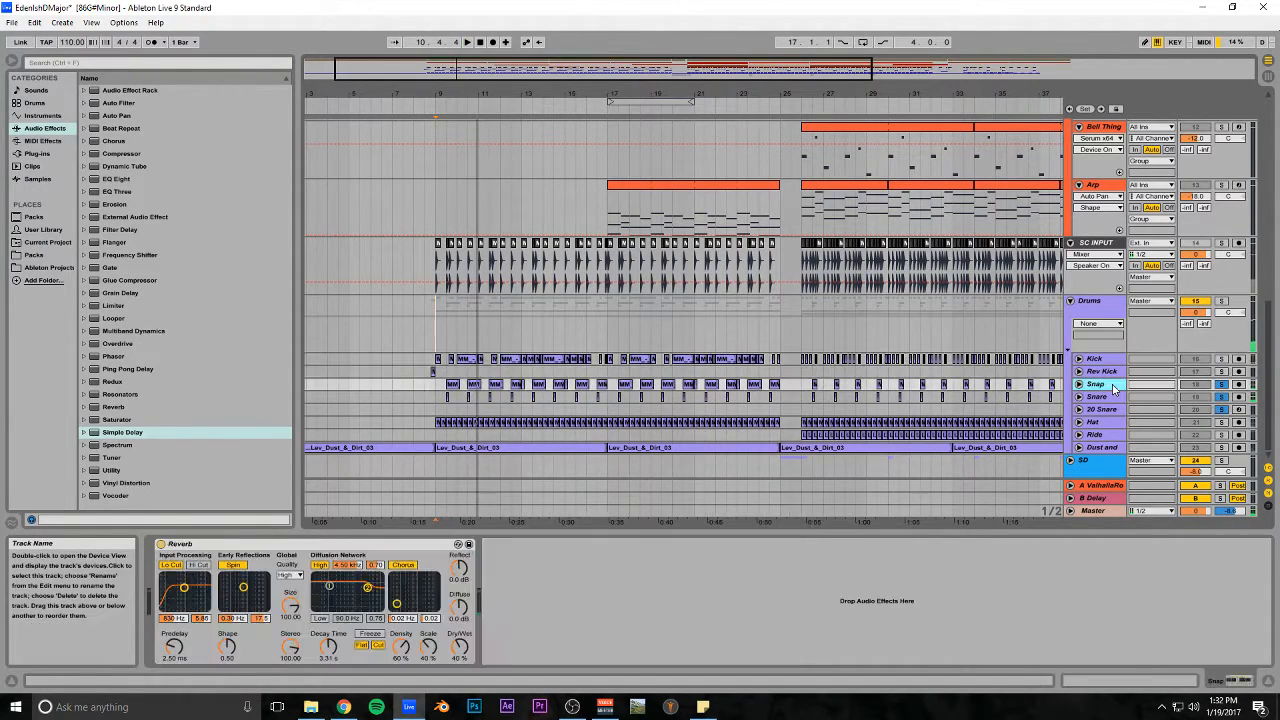
click(1097, 398)
click(1103, 410)
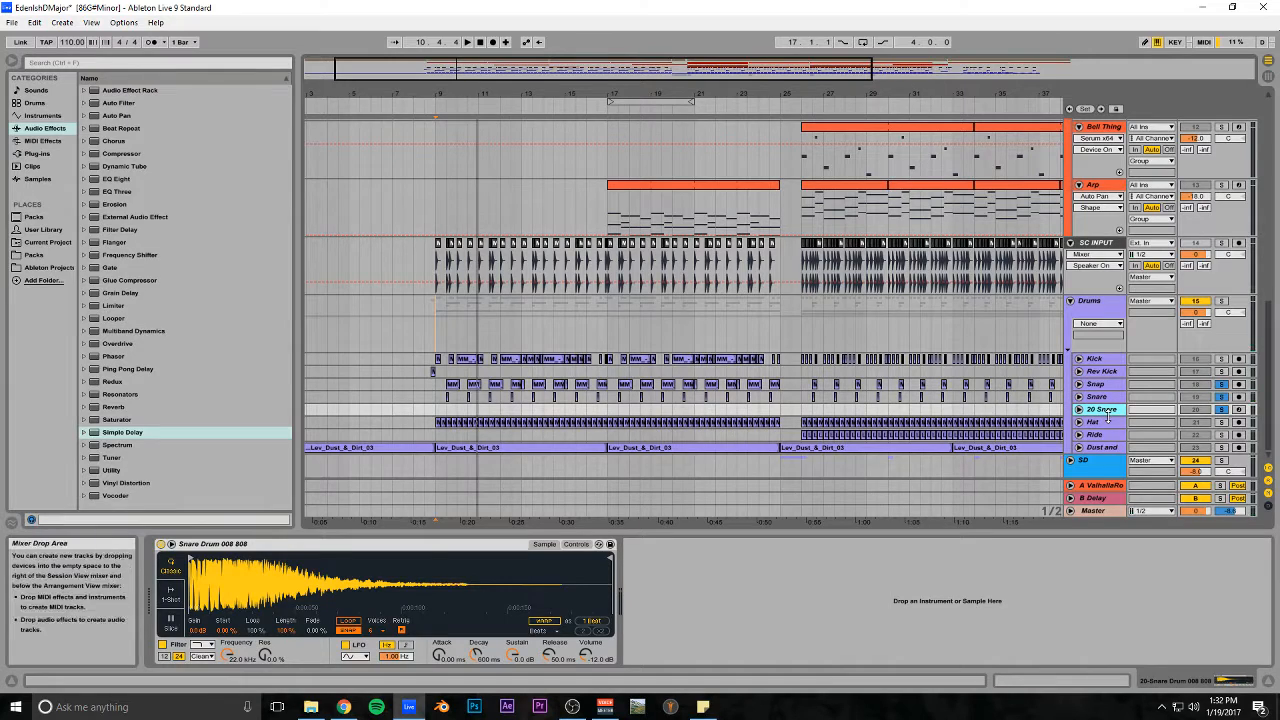
Play the 20 Snare clip from bar 42 and take the snap and snare tracks out of solo
drag(626, 70, 632, 20)
click(817, 414)
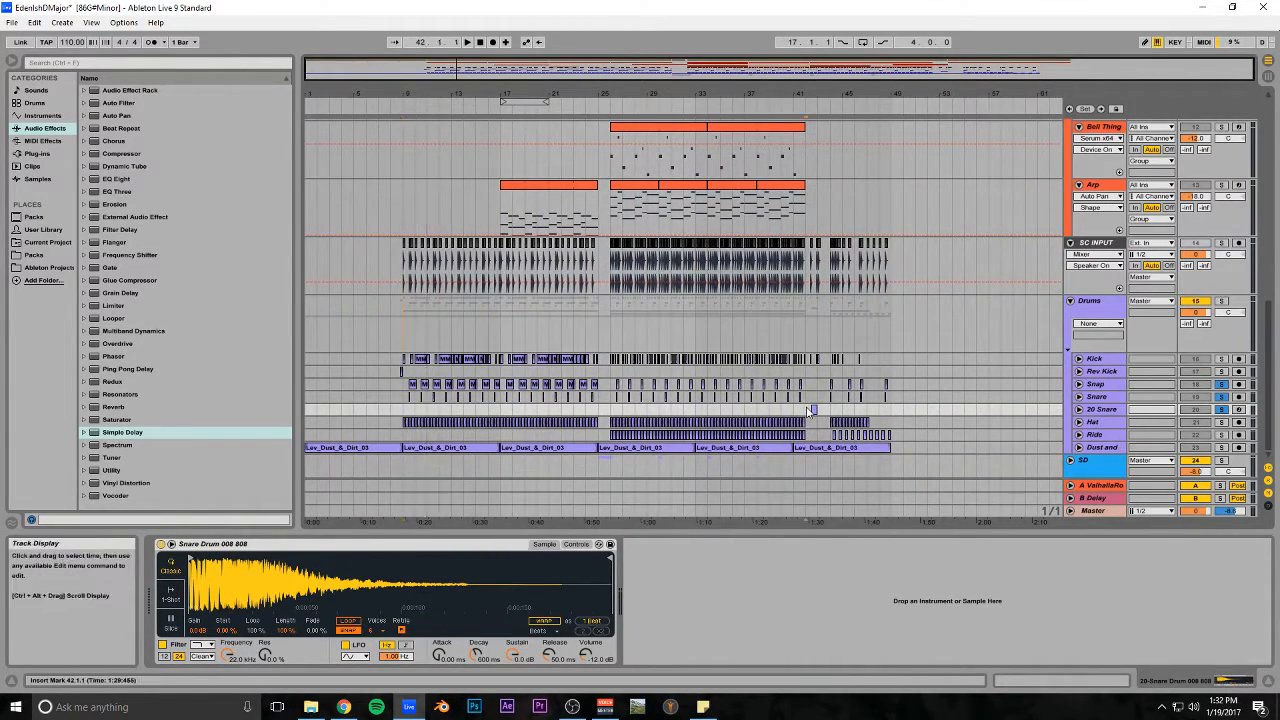
key(space)
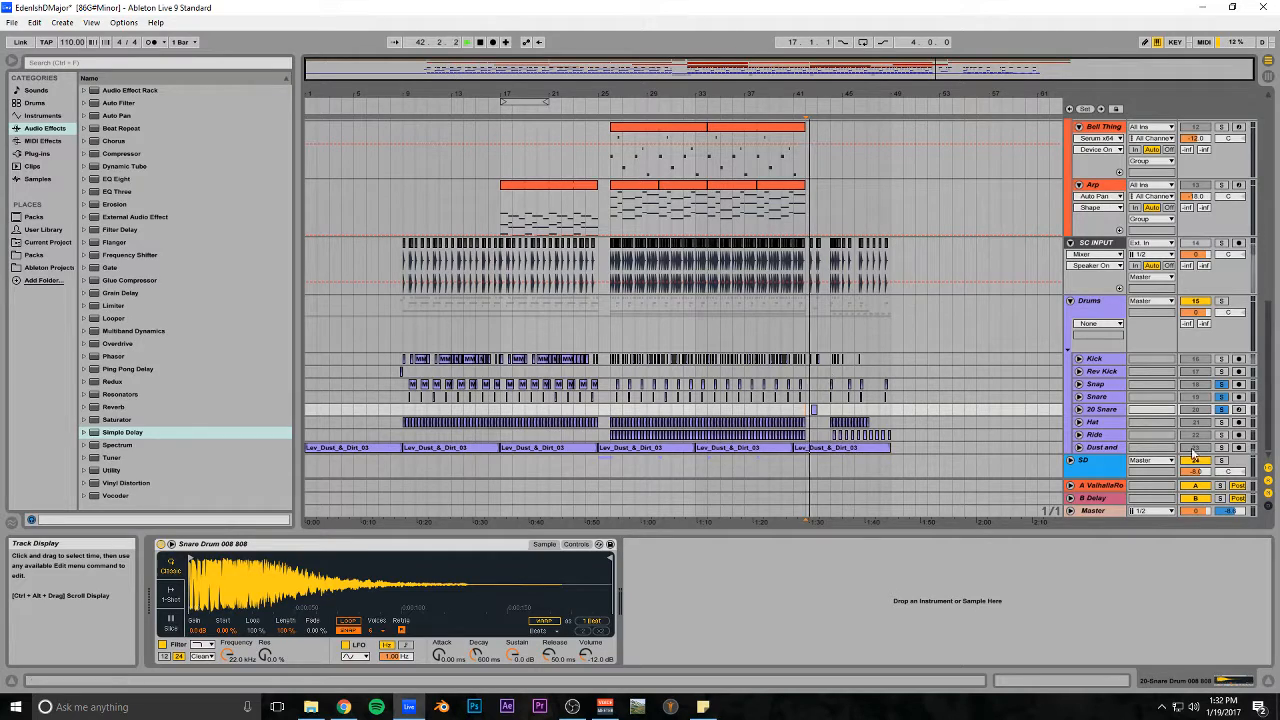
click(1220, 410)
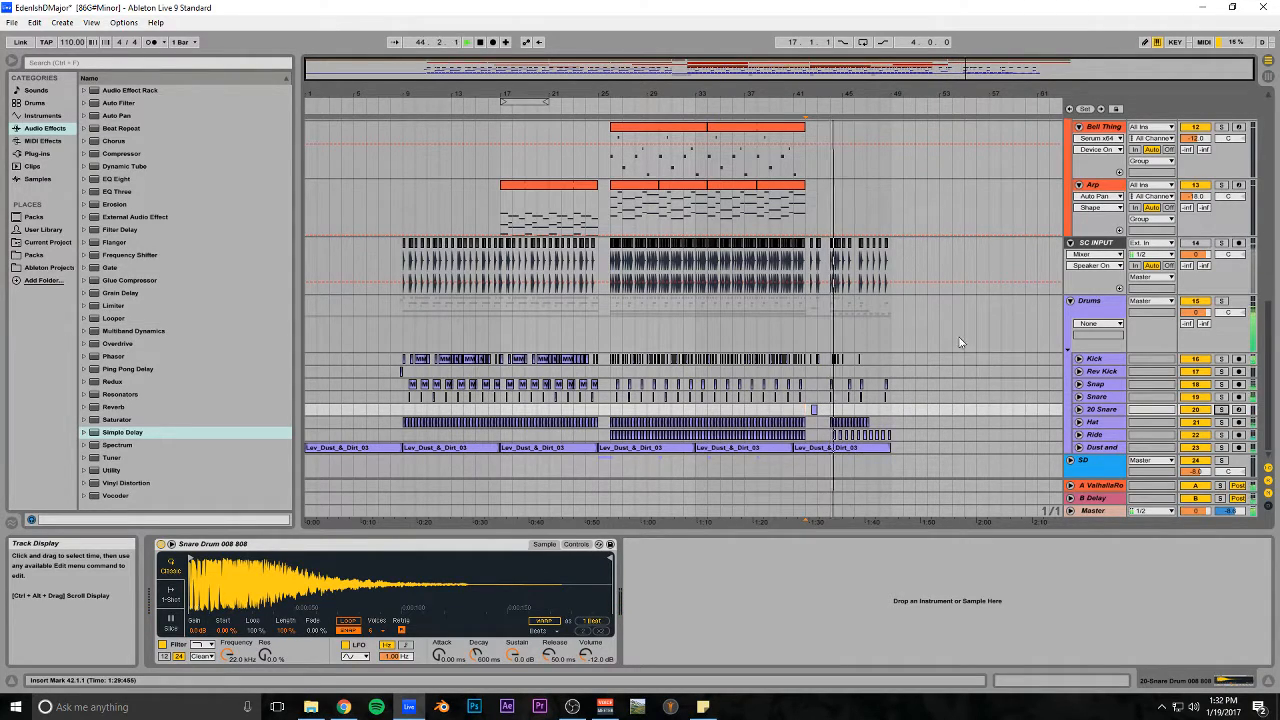
key(space)
Unfold the Hat track, show its devices and play it in solo from bar 30.4
click(1079, 422)
scroll(492, 246, up, 5)
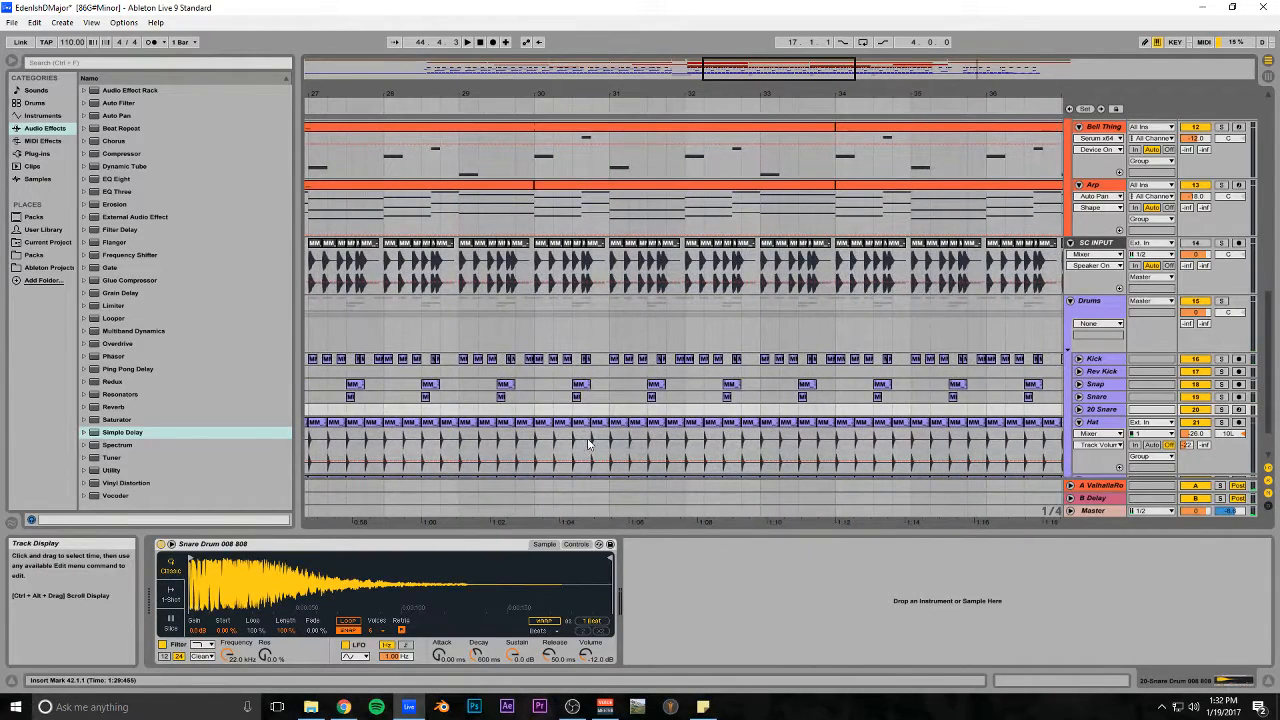
click(590, 444)
key(space)
click(1222, 423)
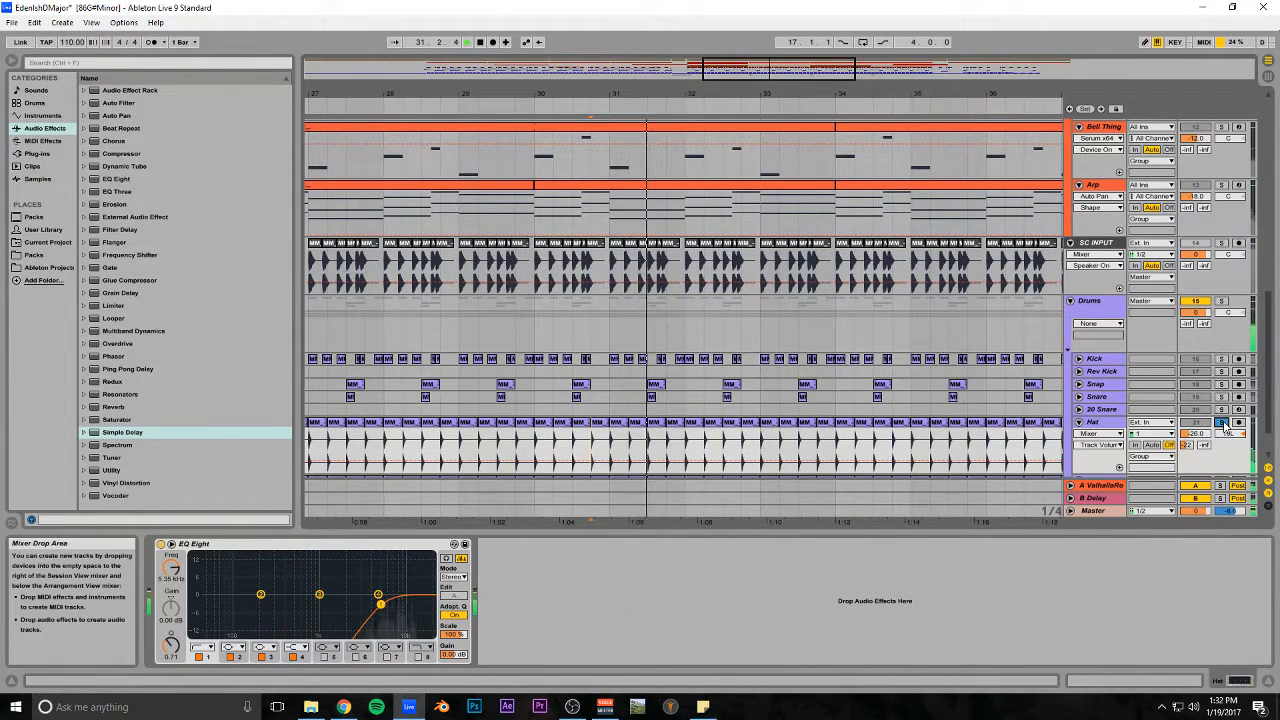
Show the Ride track's devices, play it in solo from bar 30.4 and unfold the track
scroll(1097, 432, down, 1)
scroll(1097, 433, down, 2)
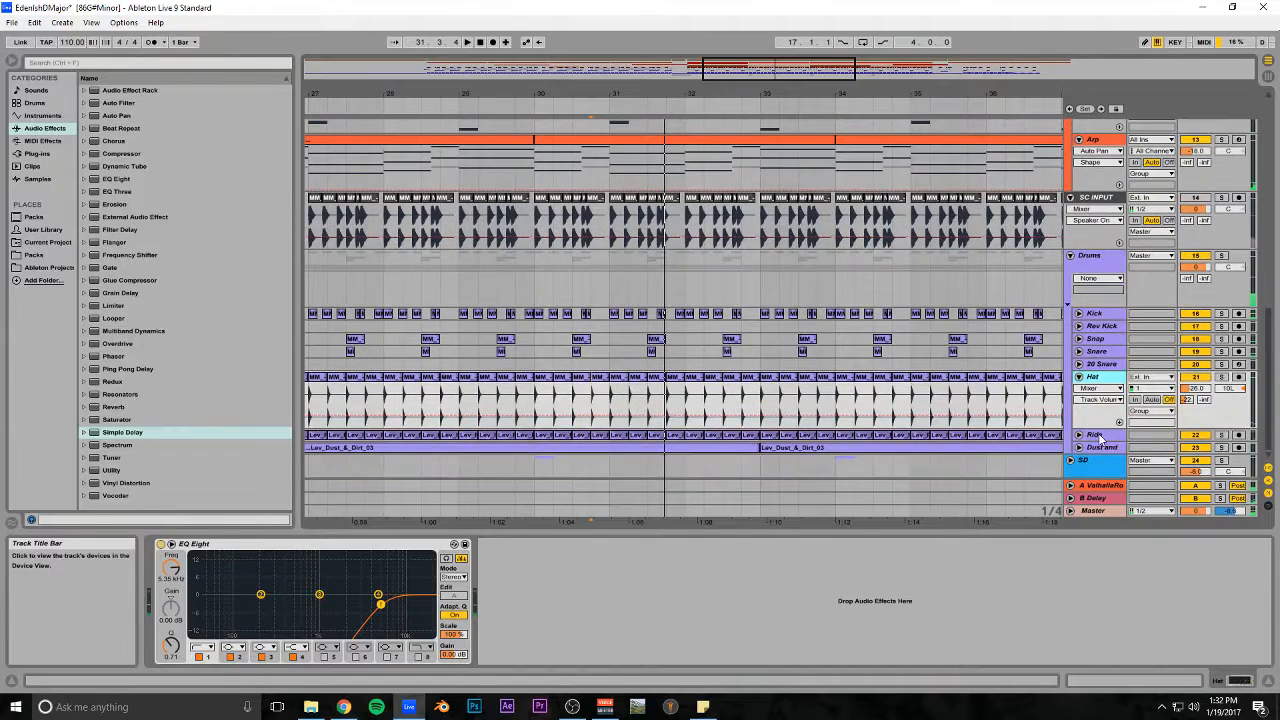
click(1095, 436)
click(1222, 435)
key(space)
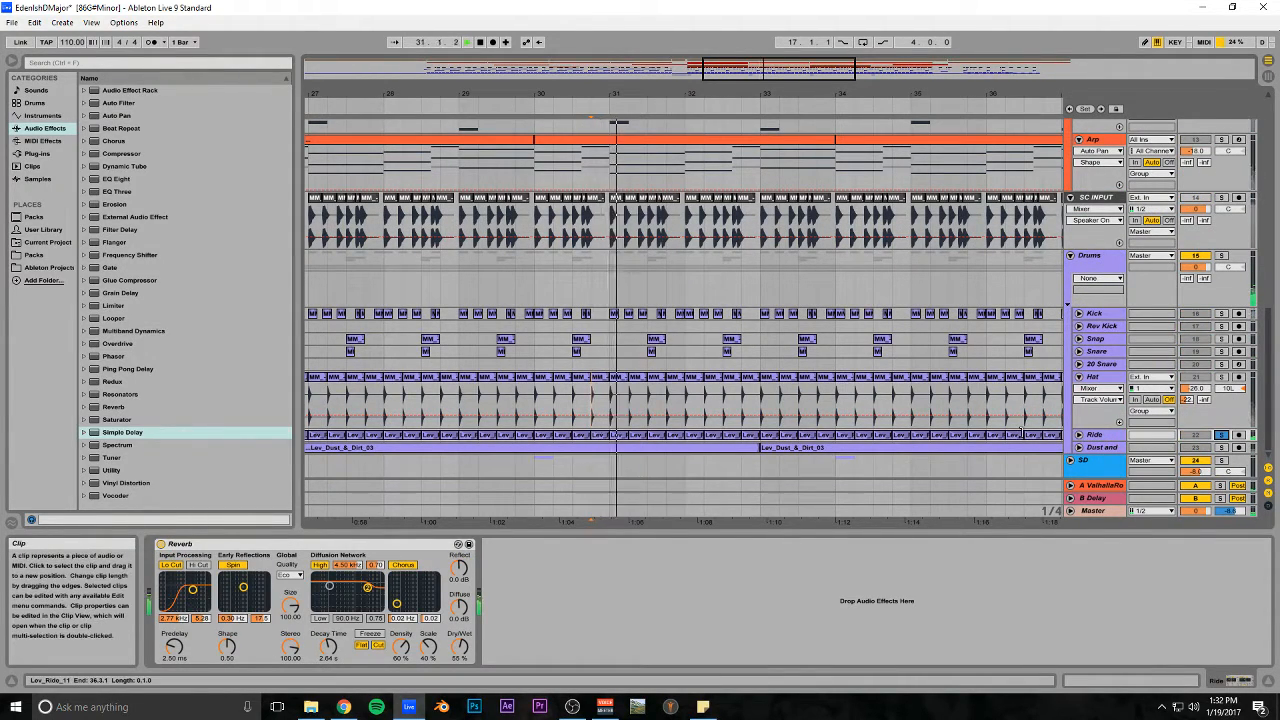
click(1079, 435)
scroll(786, 432, down, 3)
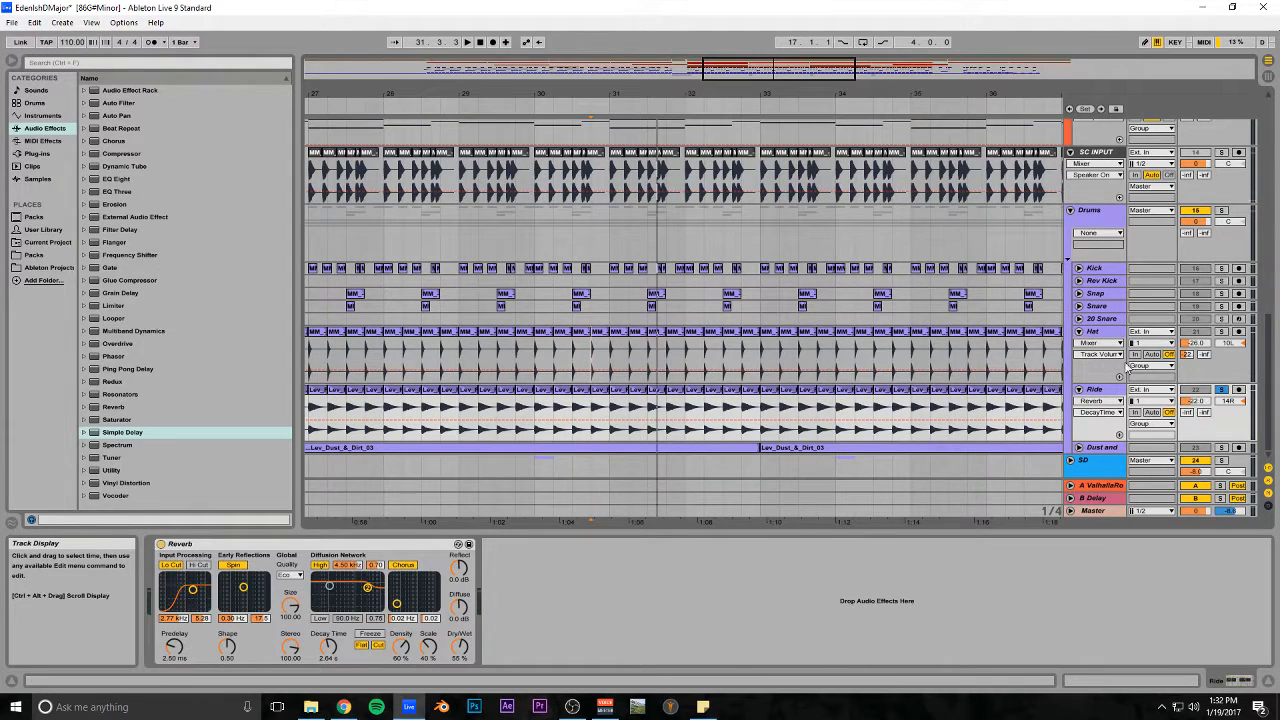
scroll(781, 416, up, 5)
scroll(781, 416, up, 15)
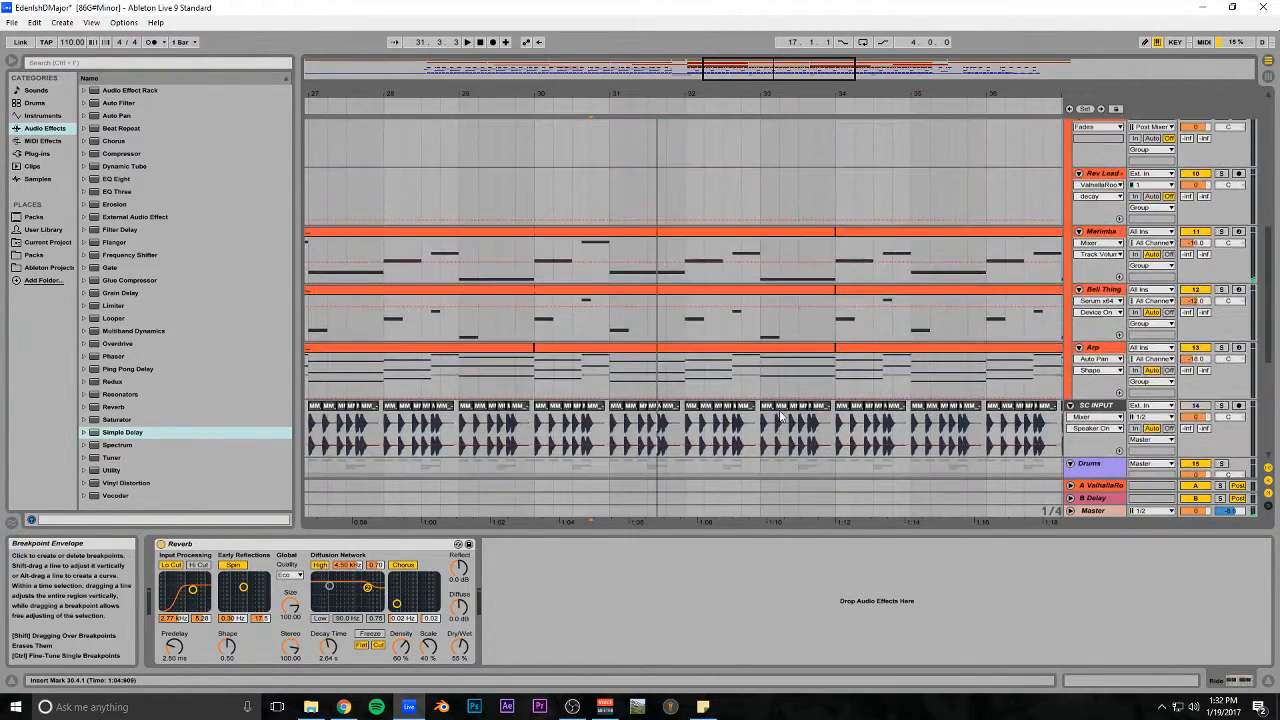
key(alt+Tab)
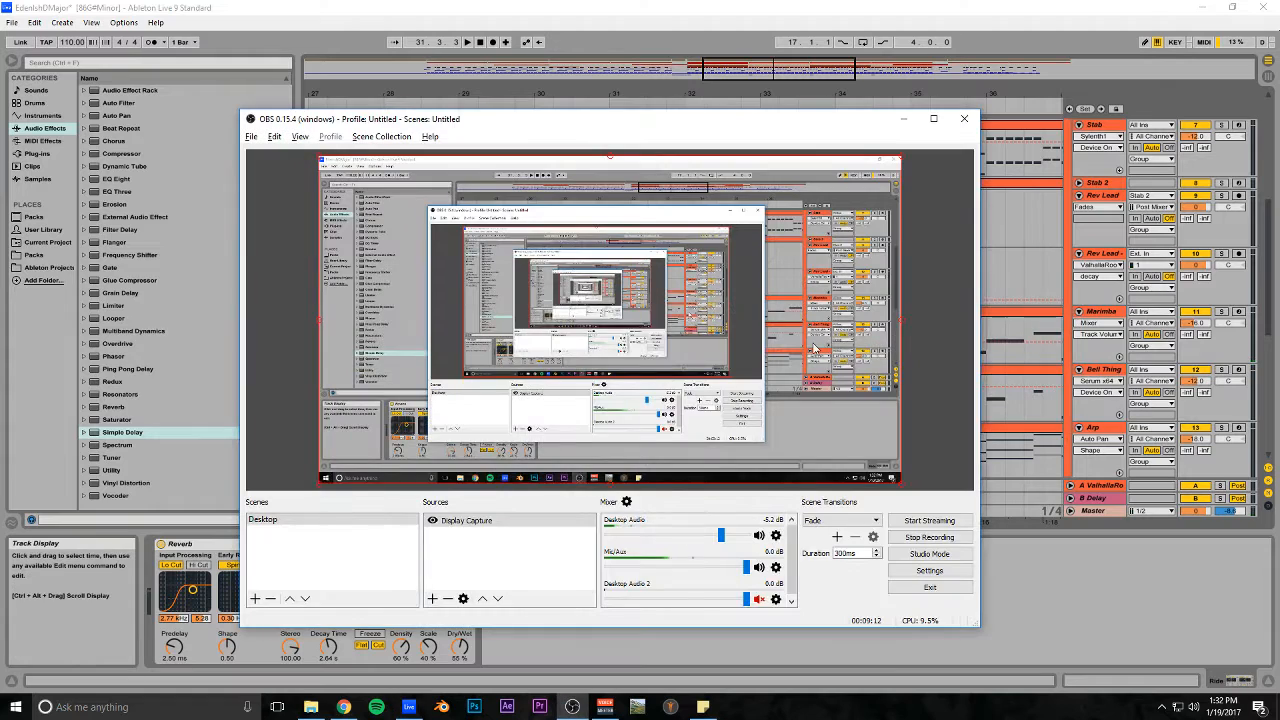
key(alt+Tab)
Fold the individual tracks in the Synth and Drums groups and the SC INPUT track
scroll(684, 243, down, 10)
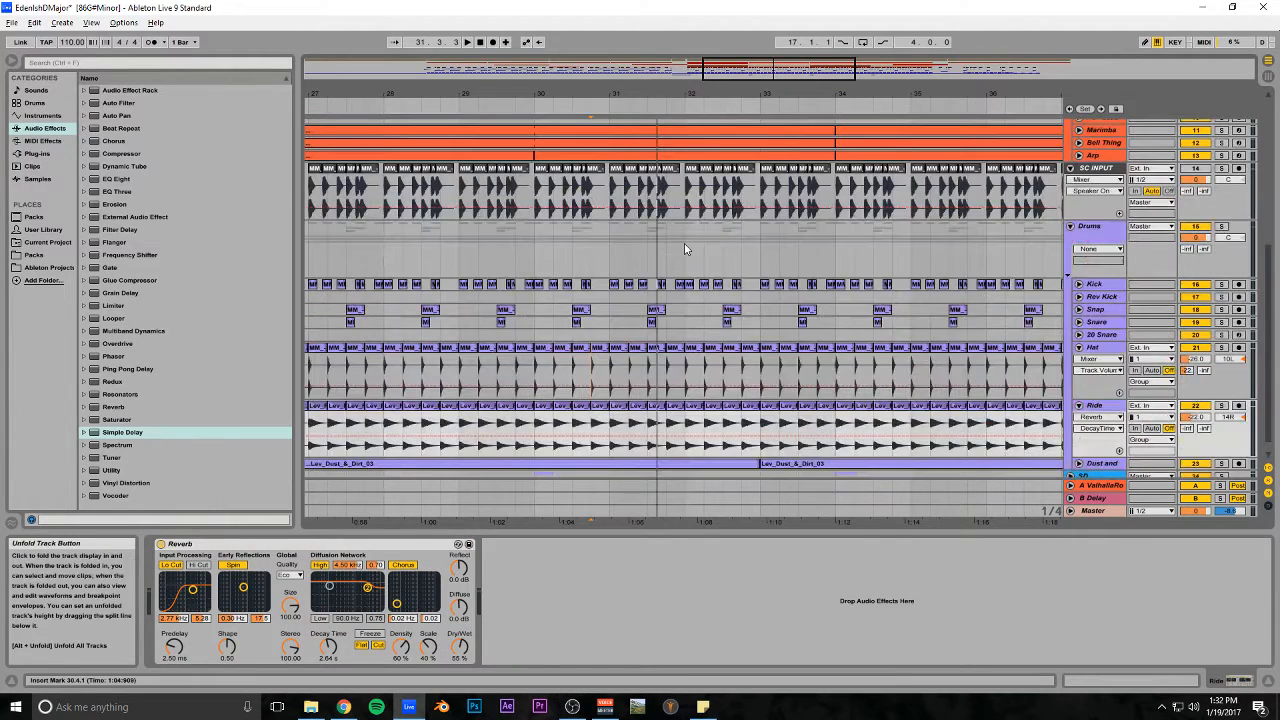
alt+click(1079, 348)
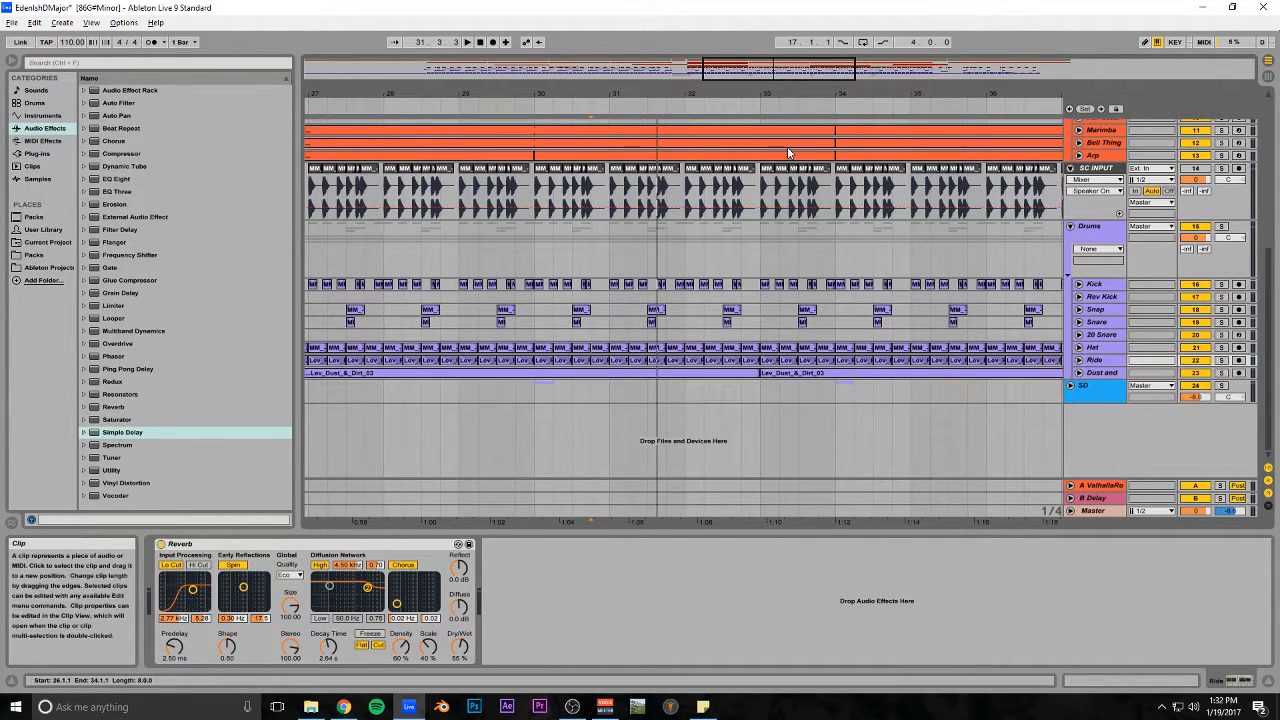
drag(600, 69, 600, 30)
scroll(686, 345, up, 8)
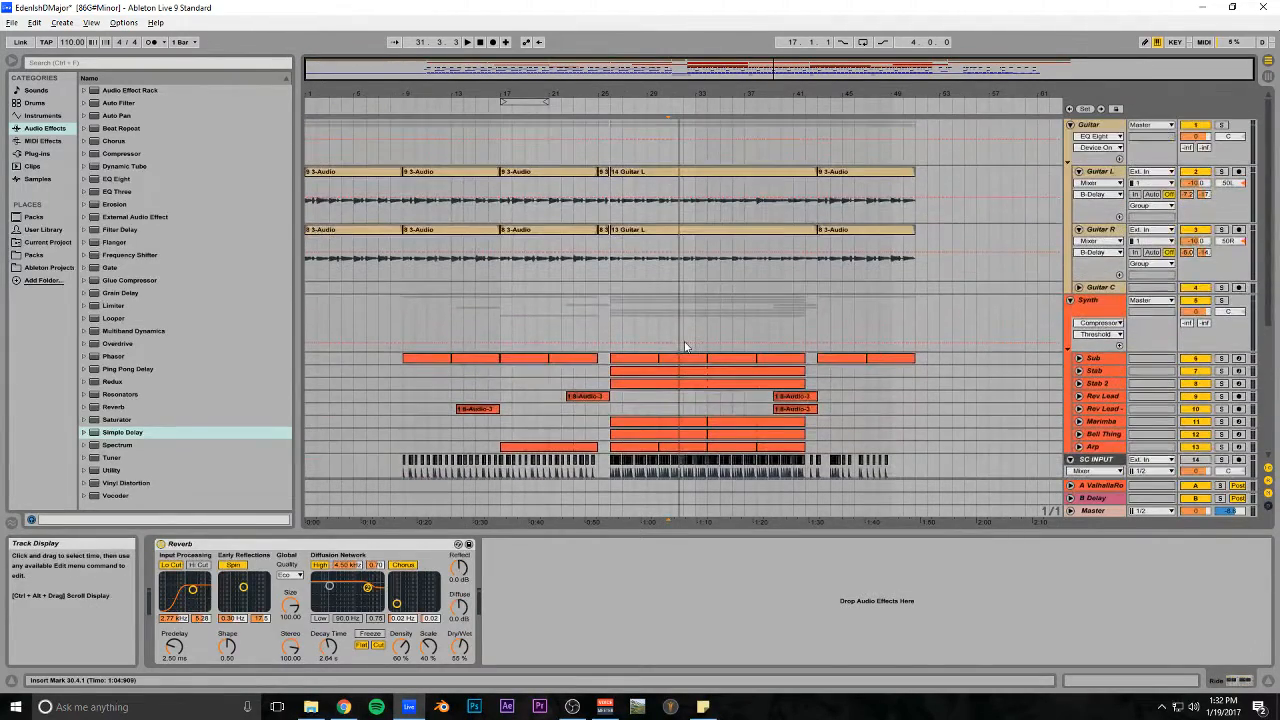
scroll(1012, 420, down, 3)
click(1070, 353)
scroll(971, 377, up, 5)
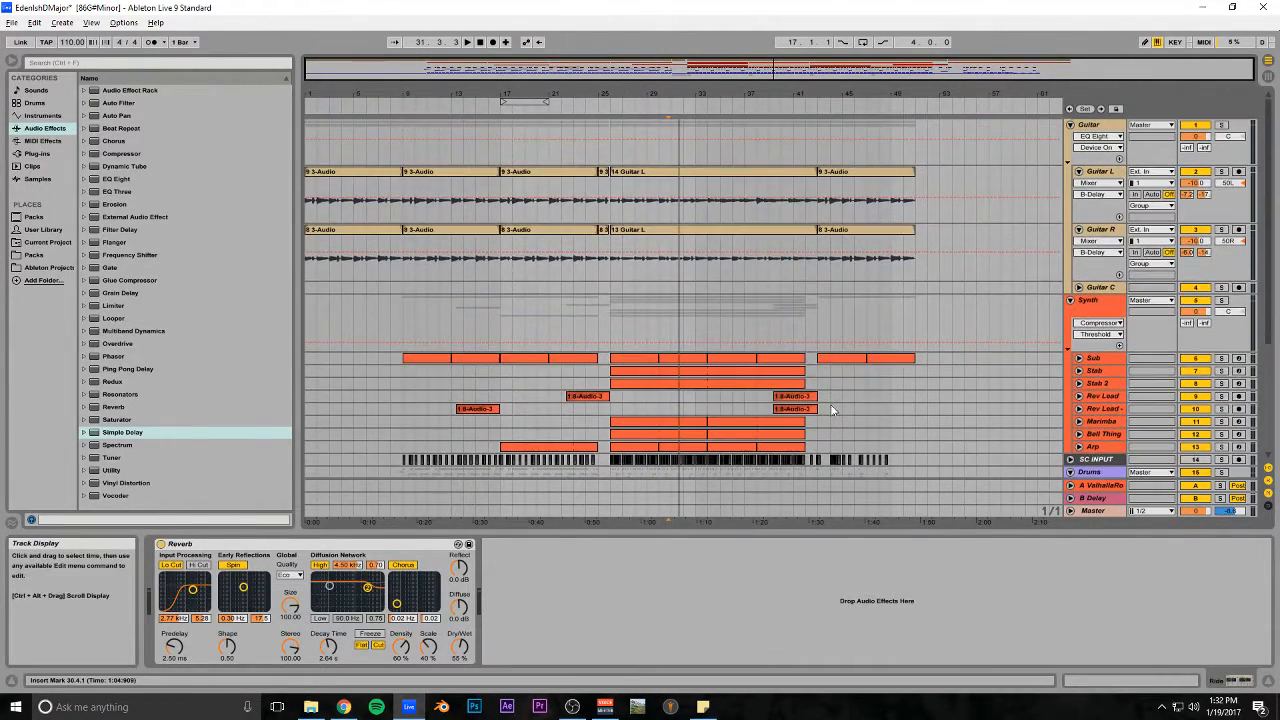
Fold the guitar tracks and collapse the Guitar, Synth and Drums groups
alt+click(1079, 172)
click(1070, 124)
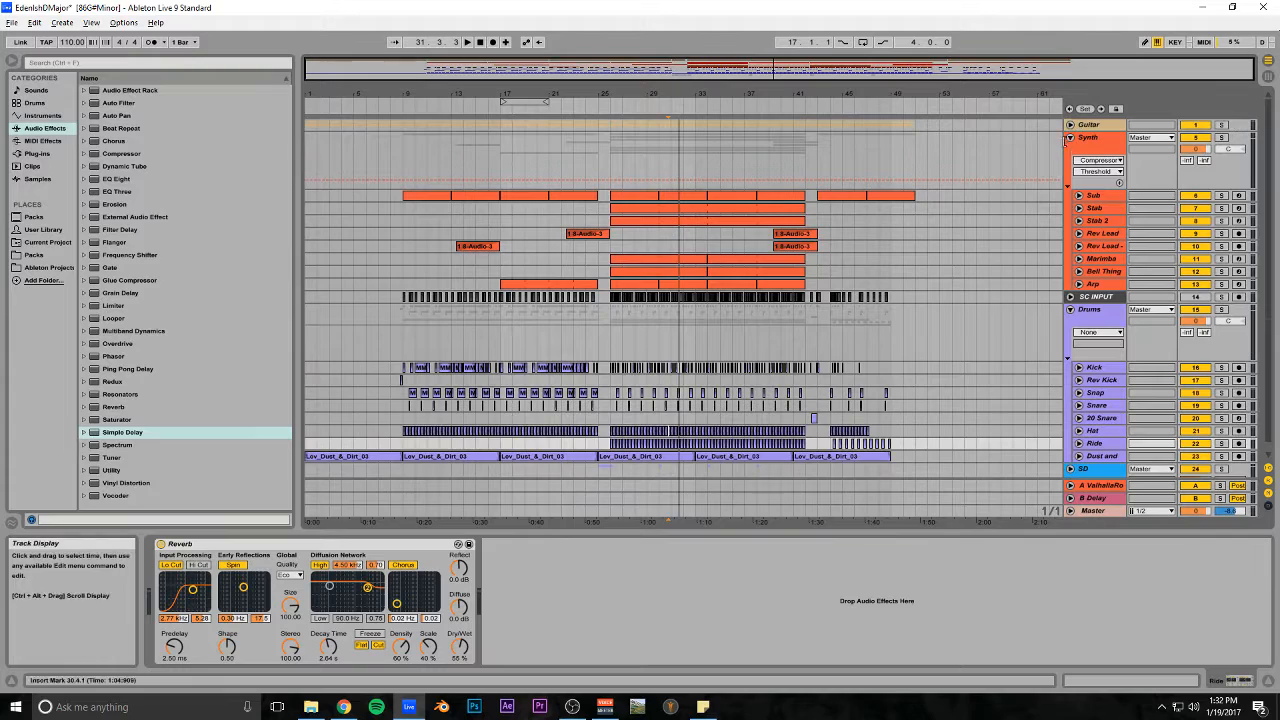
click(1071, 138)
click(1070, 174)
Save the current Set and dismiss the undo file warnings
key(ctrl+s)
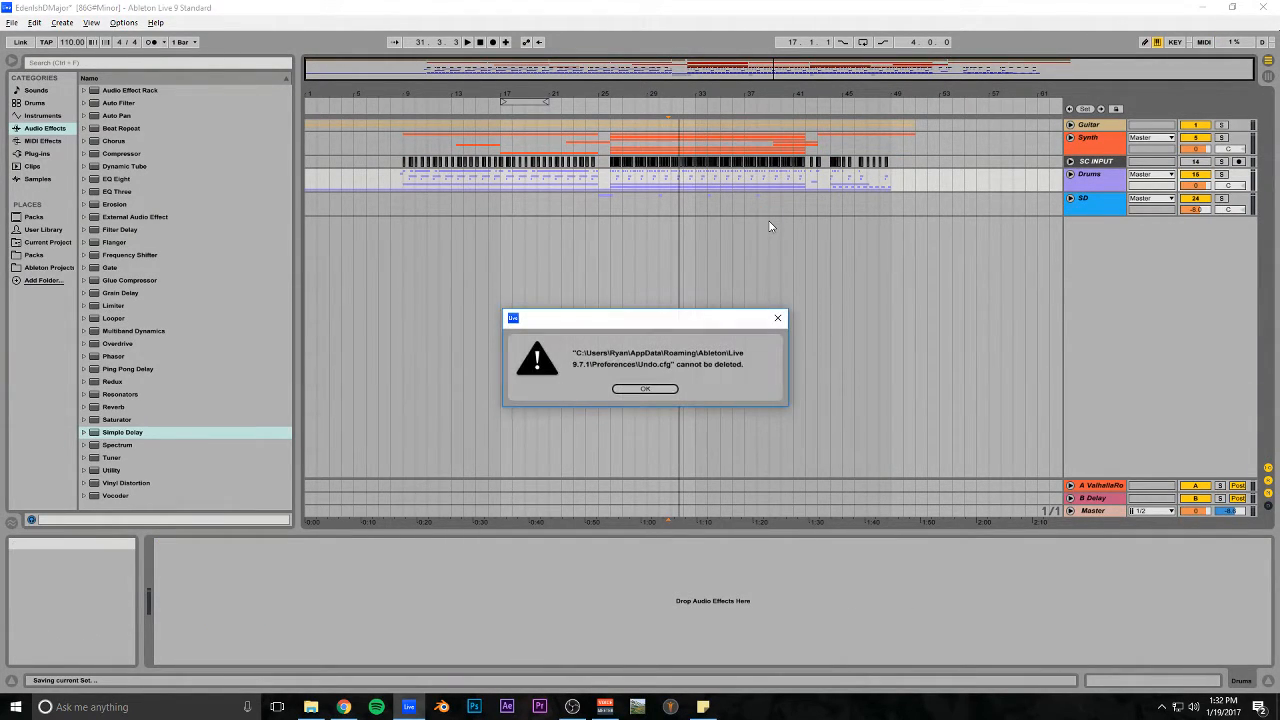
click(644, 389)
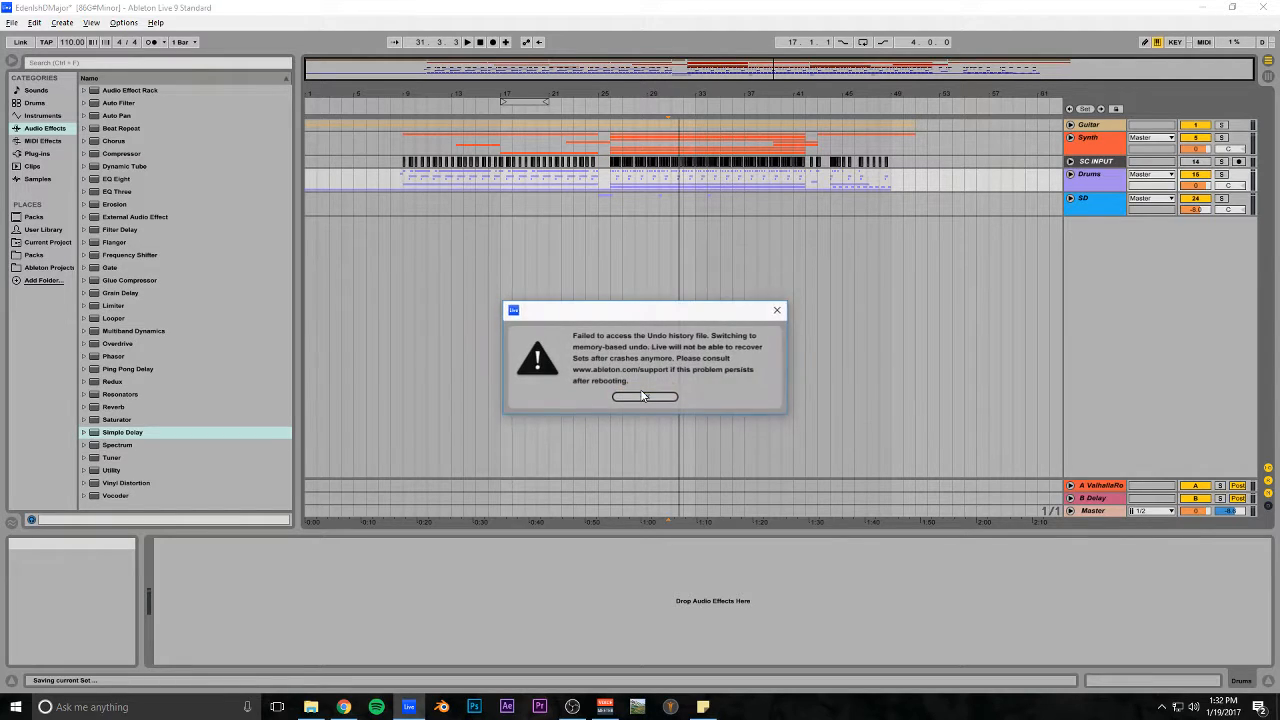
click(640, 397)
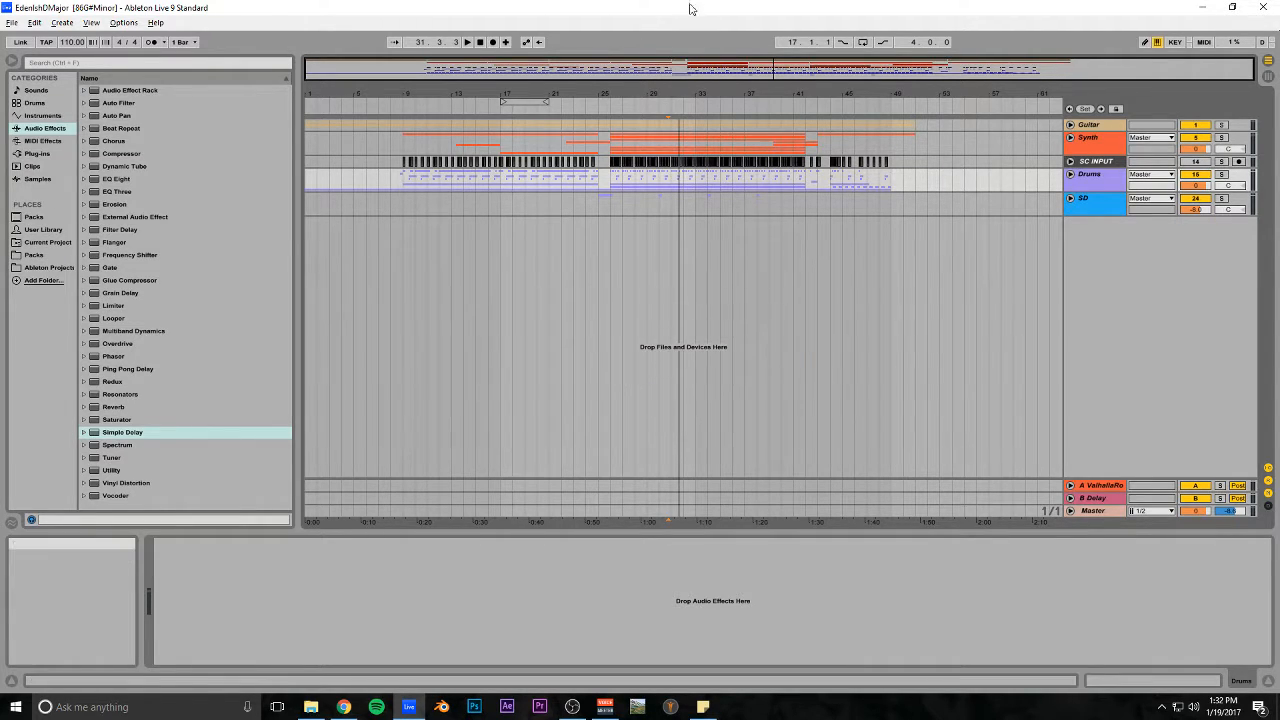